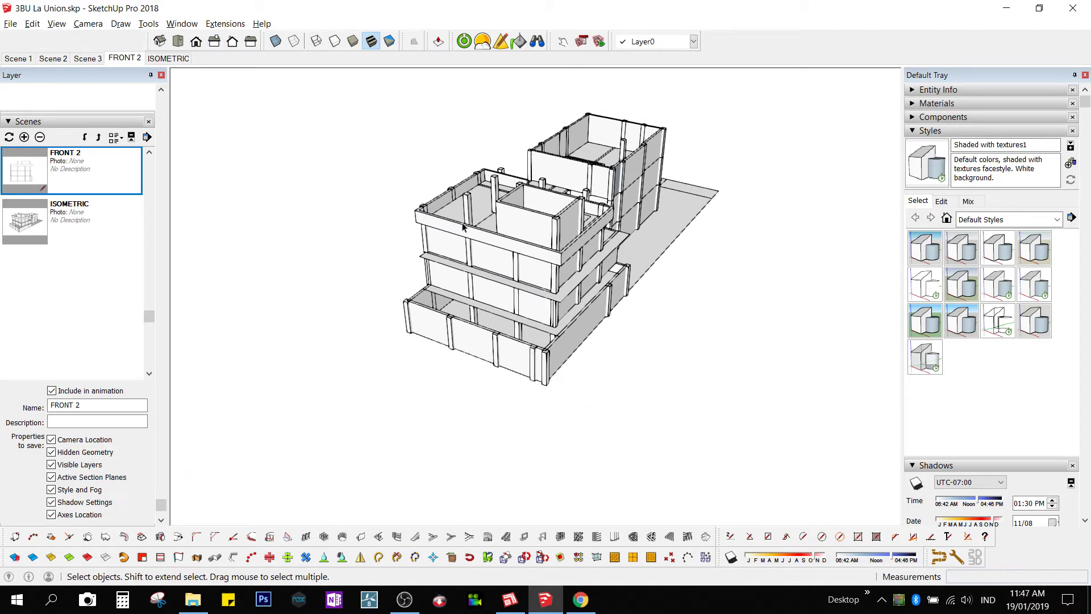
Examine the building model from several angles, including the right and left standard views.
{"action": "middle_click_drag", "start_coordinate": [464, 227], "coordinate": [679, 290]}
{"action": "scroll", "coordinate": [676, 289], "scroll_direction": "up", "scroll_amount": 1}
{"action": "middle_click_drag", "start_coordinate": [502, 244], "coordinate": [779, 223]}
{"action": "middle_click_drag", "start_coordinate": [347, 314], "coordinate": [749, 234]}
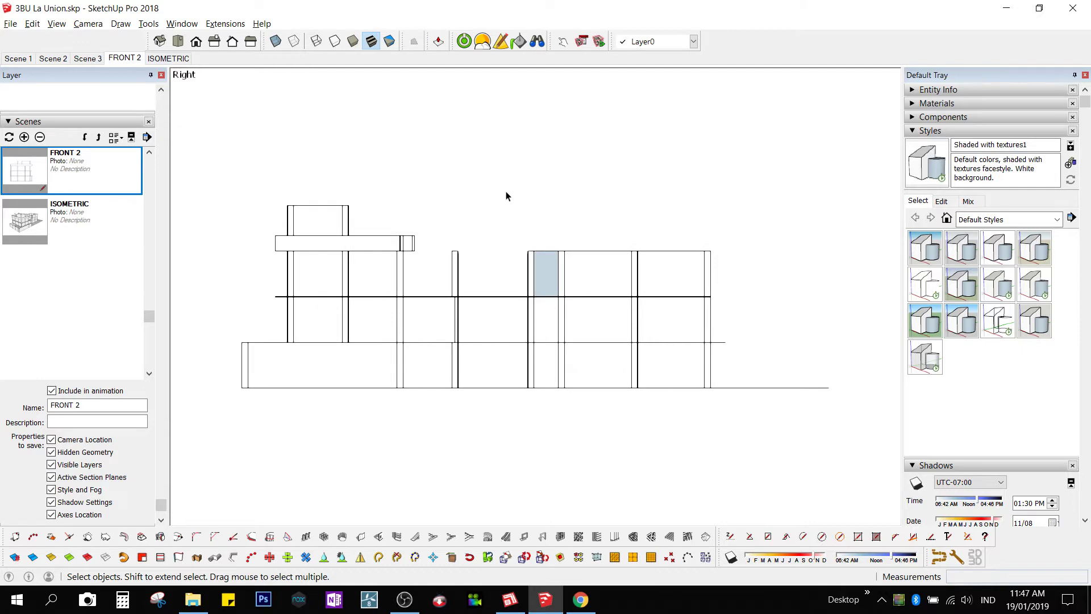
{"action": "key", "text": "F5"}
{"action": "key", "text": "F6"}
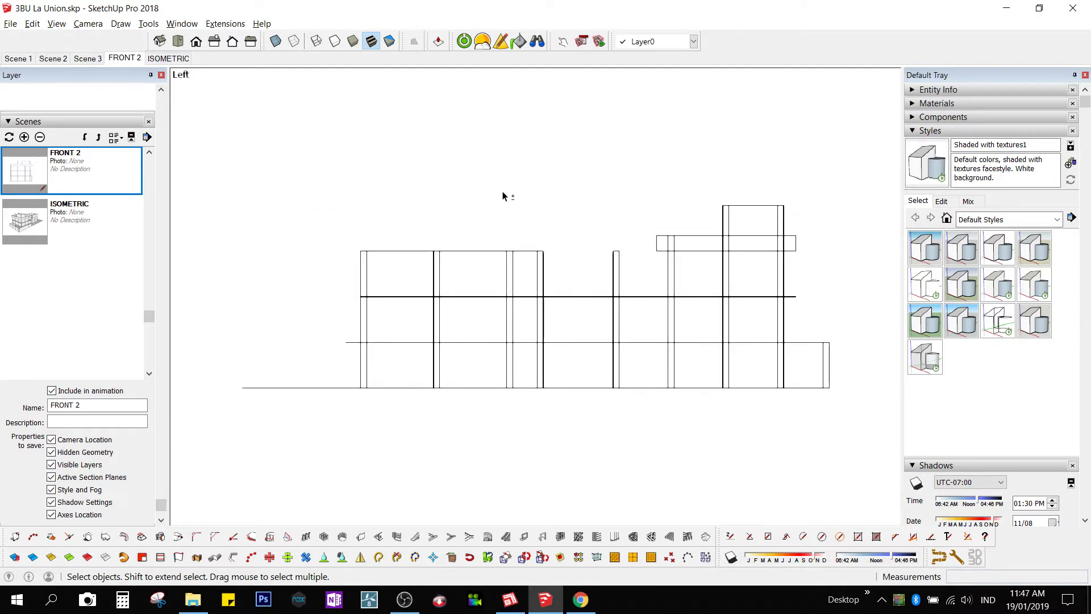
{"action": "scroll", "coordinate": [494, 295], "scroll_direction": "up", "scroll_amount": 3}
{"action": "scroll", "coordinate": [493, 295], "scroll_direction": "down", "scroll_amount": 4}
{"action": "middle_click_drag", "start_coordinate": [441, 293], "coordinate": [499, 314]}
{"action": "scroll", "coordinate": [522, 347], "scroll_direction": "up", "scroll_amount": 2}
{"action": "scroll", "coordinate": [523, 297], "scroll_direction": "up", "scroll_amount": 2}
{"action": "scroll", "coordinate": [538, 280], "scroll_direction": "down", "scroll_amount": 4}
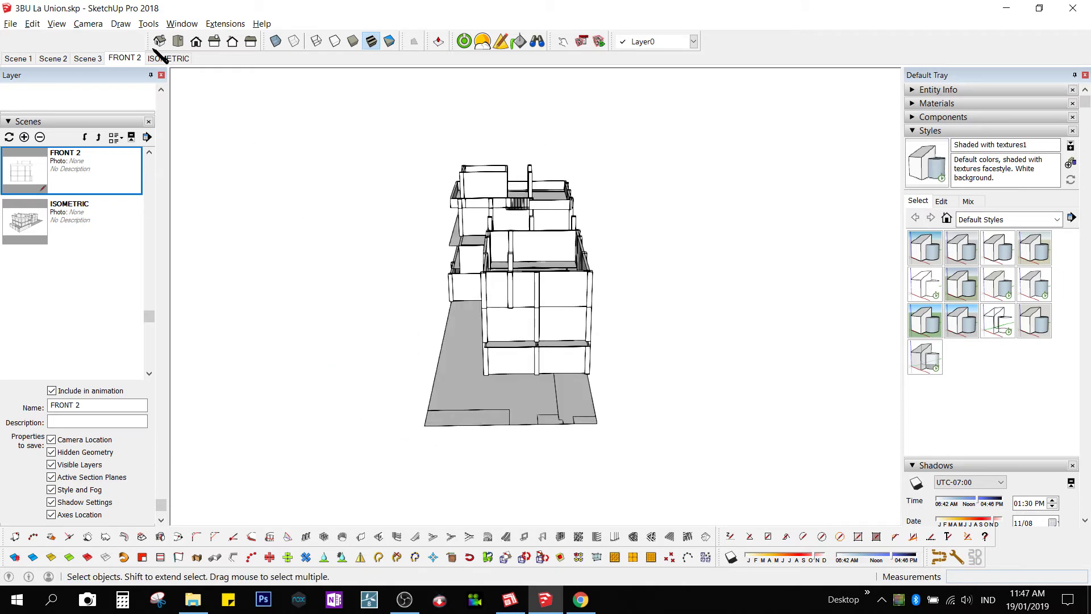
Float the Views toolbar over the drawing area and check the list of available toolbars.
{"action": "left_click_drag", "start_coordinate": [147, 43], "coordinate": [733, 300]}
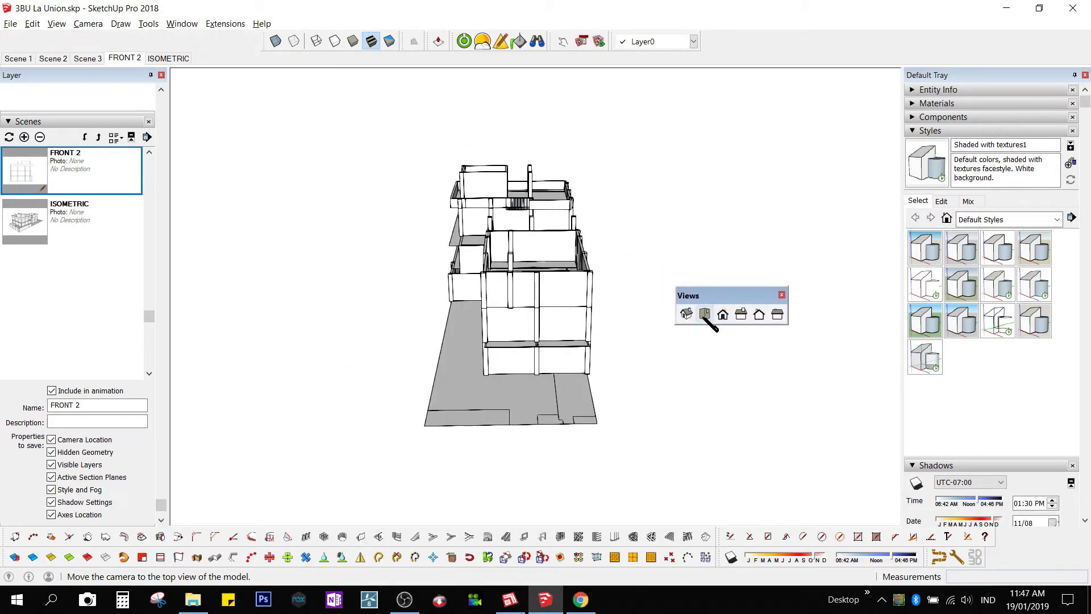
{"action": "right_click", "coordinate": [250, 41]}
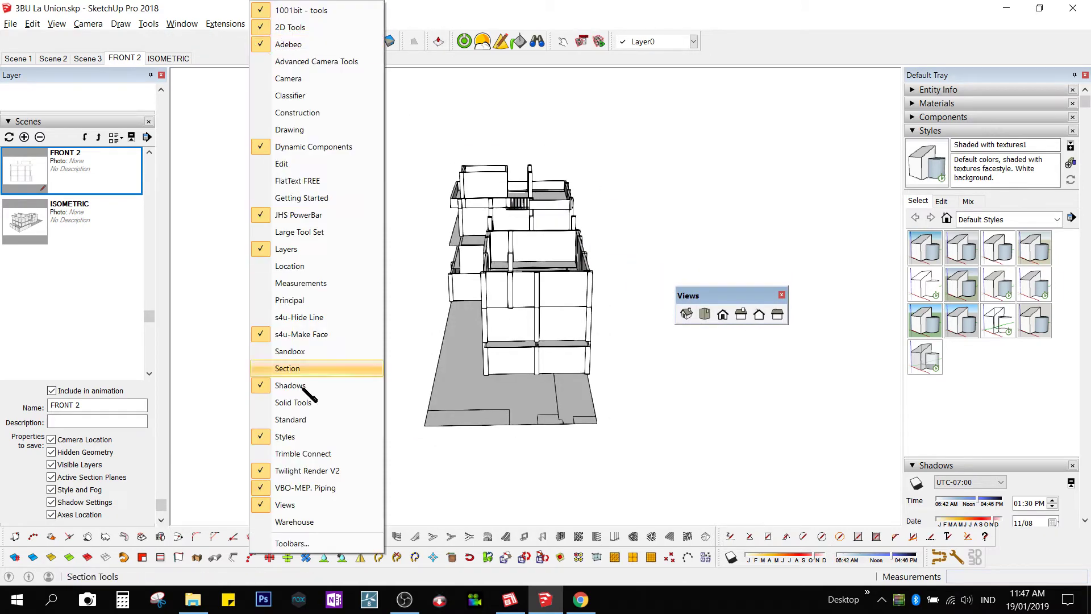
{"action": "left_click", "coordinate": [742, 385]}
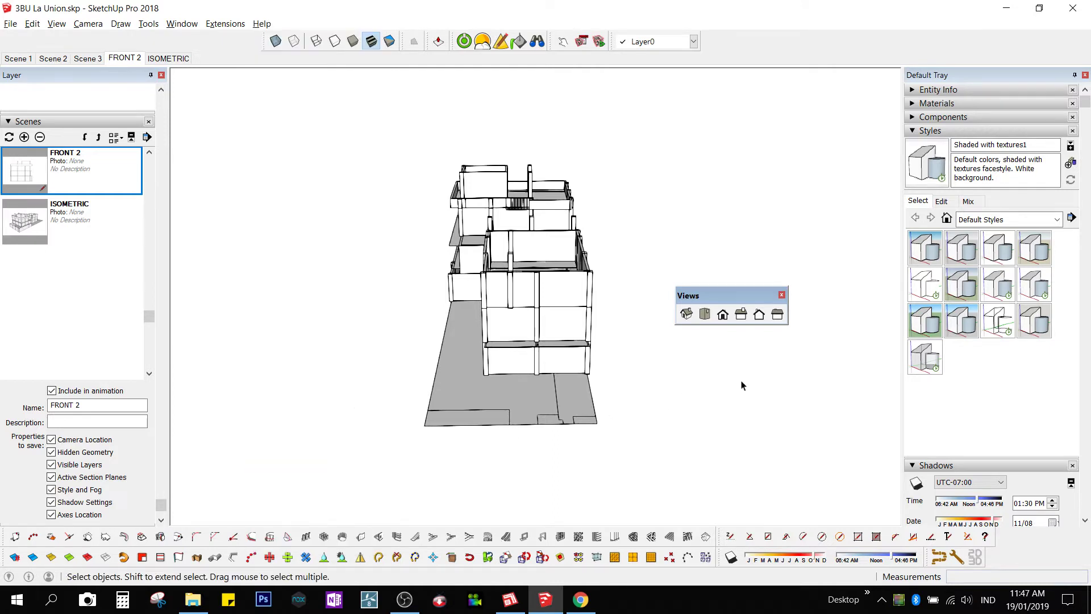
Cycle through the isometric, top, front, right, back and left standard views of the building.
{"action": "left_click", "coordinate": [686, 315]}
{"action": "left_click", "coordinate": [705, 313]}
{"action": "left_click", "coordinate": [723, 314]}
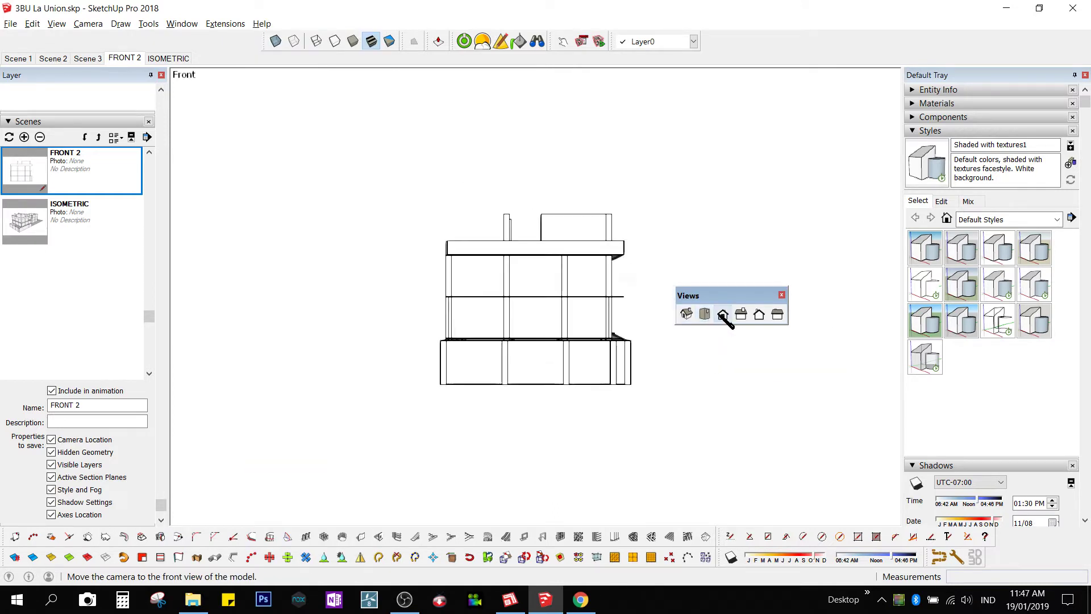
{"action": "left_click", "coordinate": [741, 315]}
{"action": "left_click", "coordinate": [759, 314]}
{"action": "left_click", "coordinate": [778, 315]}
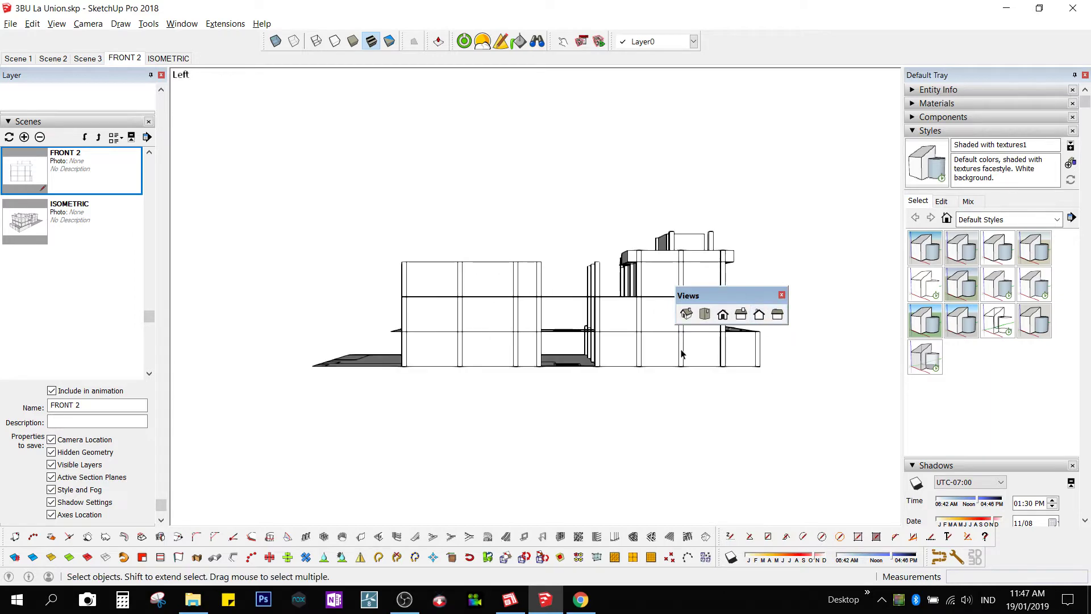
Switch the camera to parallel projection and dock the Views toolbar back with the other toolbars.
{"action": "middle_click_drag", "start_coordinate": [525, 414], "coordinate": [599, 392]}
{"action": "left_click", "coordinate": [88, 24]}
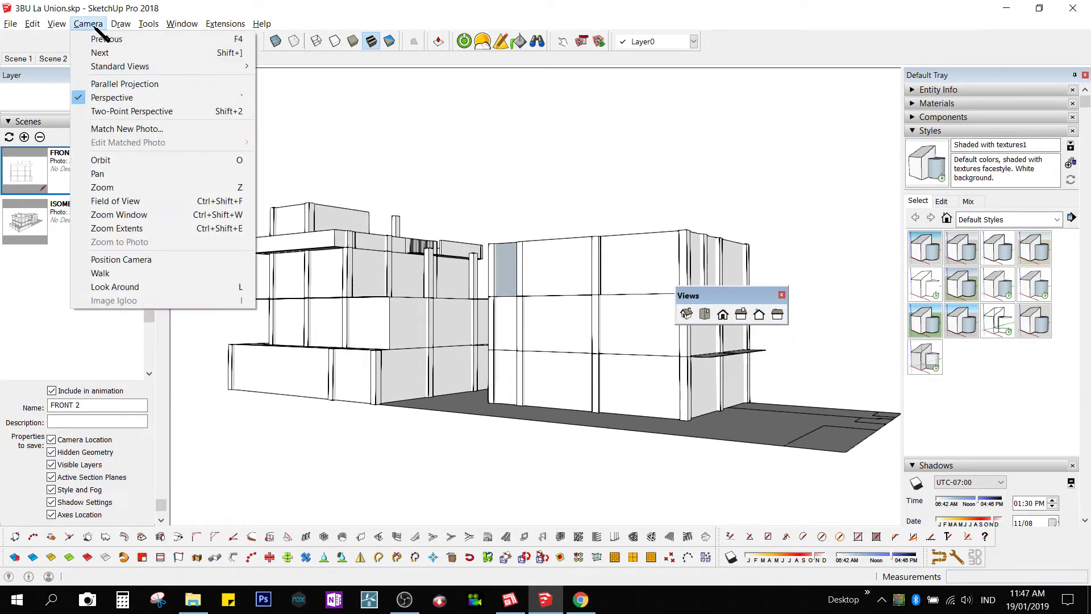
{"action": "left_click", "coordinate": [125, 84]}
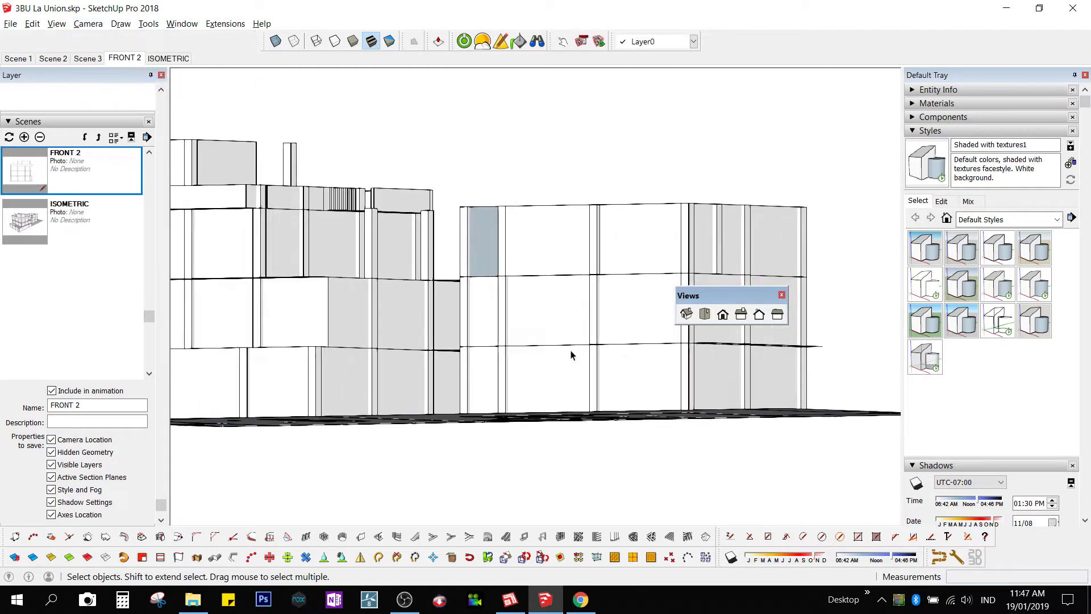
{"action": "middle_click_drag", "start_coordinate": [593, 279], "coordinate": [567, 290]}
{"action": "left_click_drag", "start_coordinate": [743, 300], "coordinate": [227, 37]}
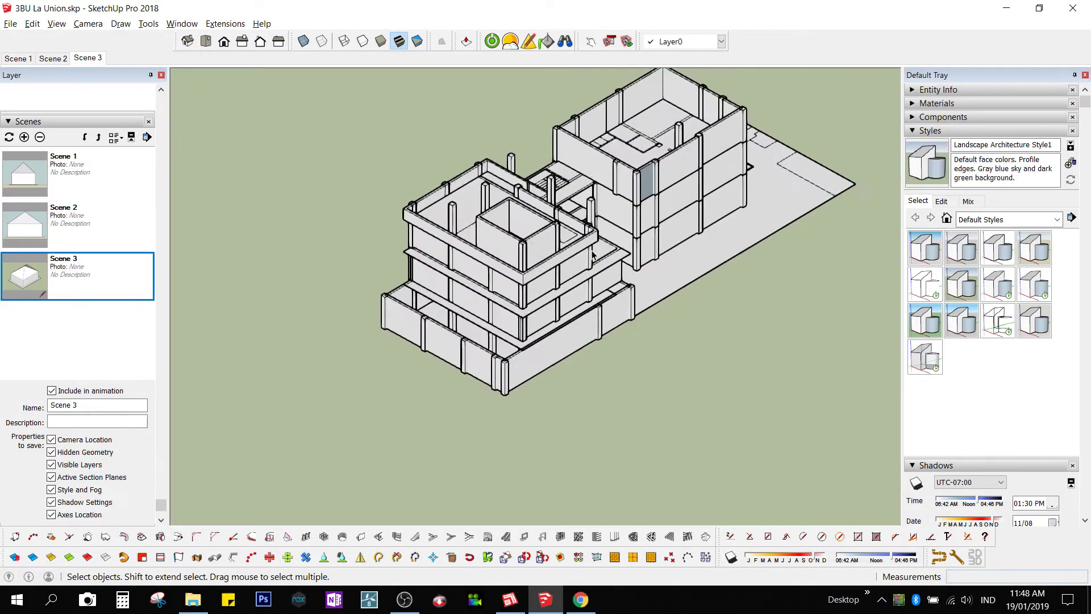
Try default styles on the model, including Simple Style, HiddenLine and Architectural Design Style.
{"action": "middle_click_drag", "start_coordinate": [592, 255], "coordinate": [590, 279]}
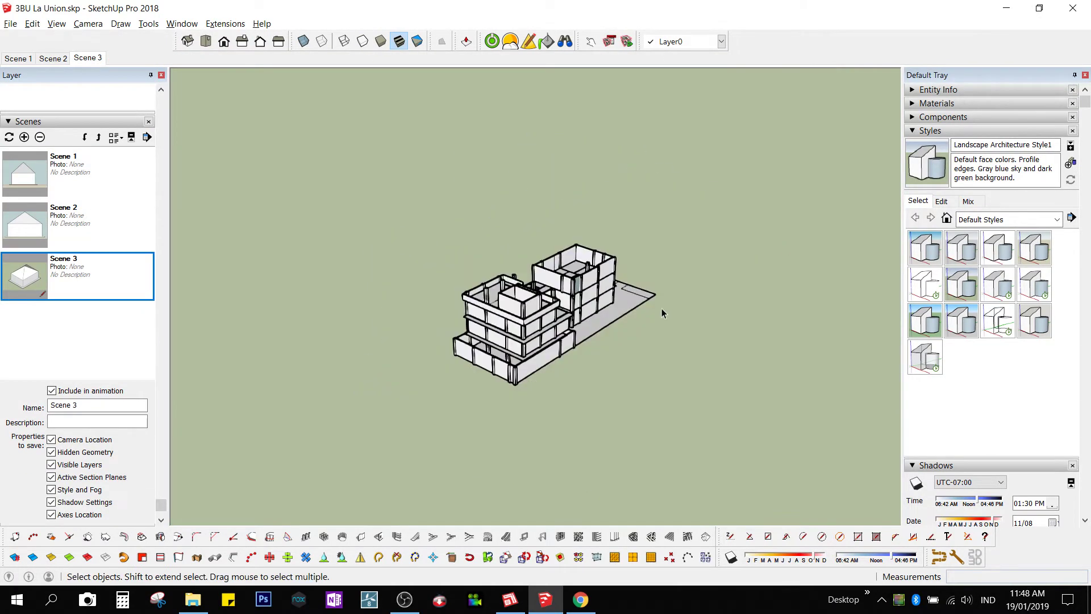
{"action": "scroll", "coordinate": [663, 312], "scroll_direction": "up", "scroll_amount": 4}
{"action": "left_click", "coordinate": [957, 325]}
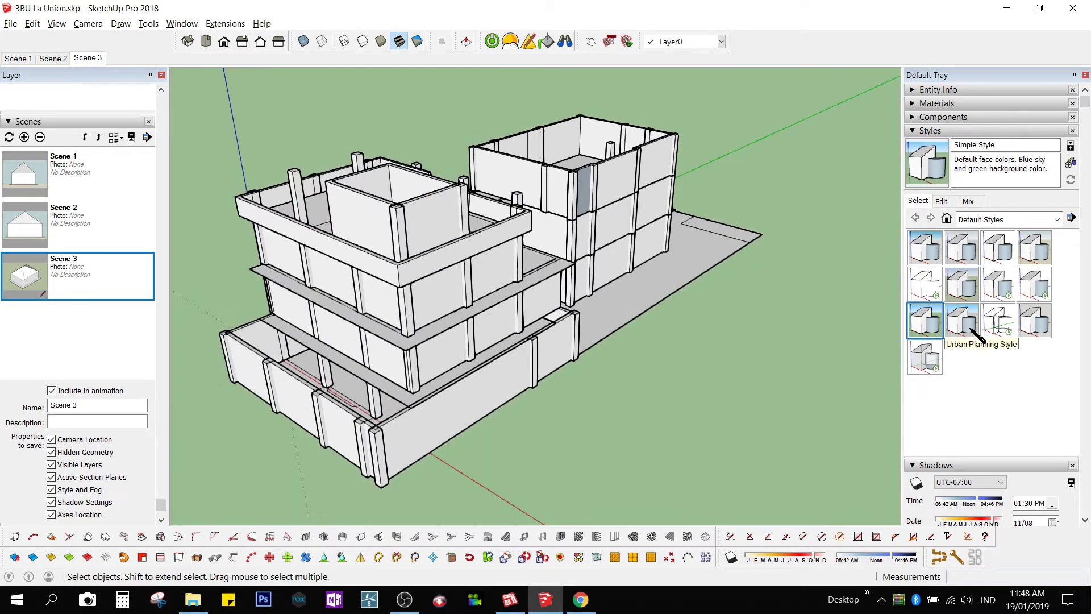
{"action": "left_click", "coordinate": [916, 295]}
{"action": "left_click", "coordinate": [923, 255]}
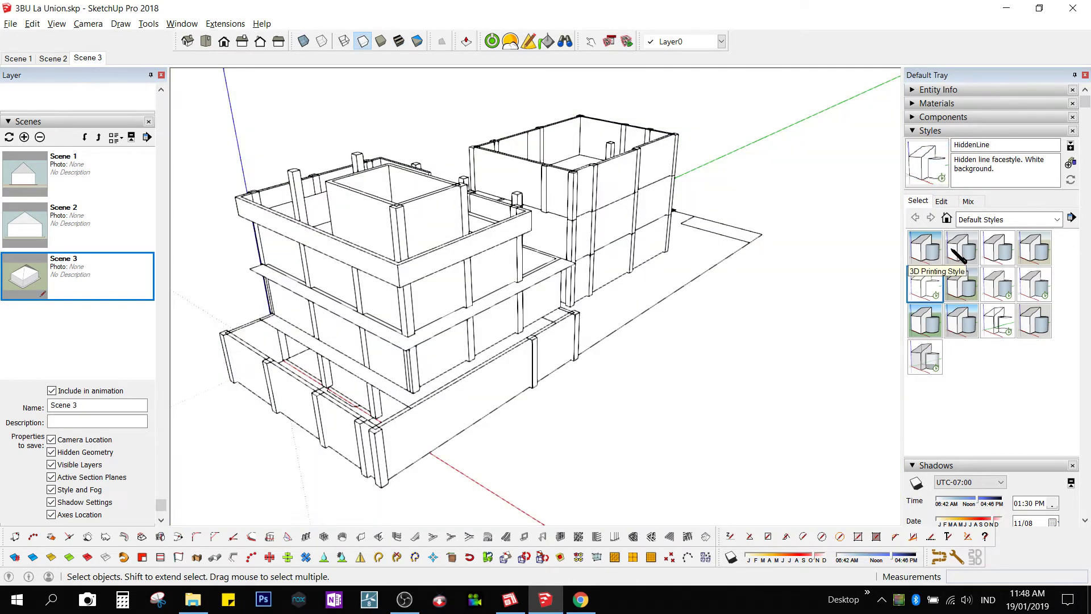
{"action": "left_click", "coordinate": [956, 249]}
{"action": "scroll", "coordinate": [718, 308], "scroll_direction": "down", "scroll_amount": 1}
{"action": "middle_click_drag", "start_coordinate": [717, 308], "coordinate": [625, 272], "text": "shift"}
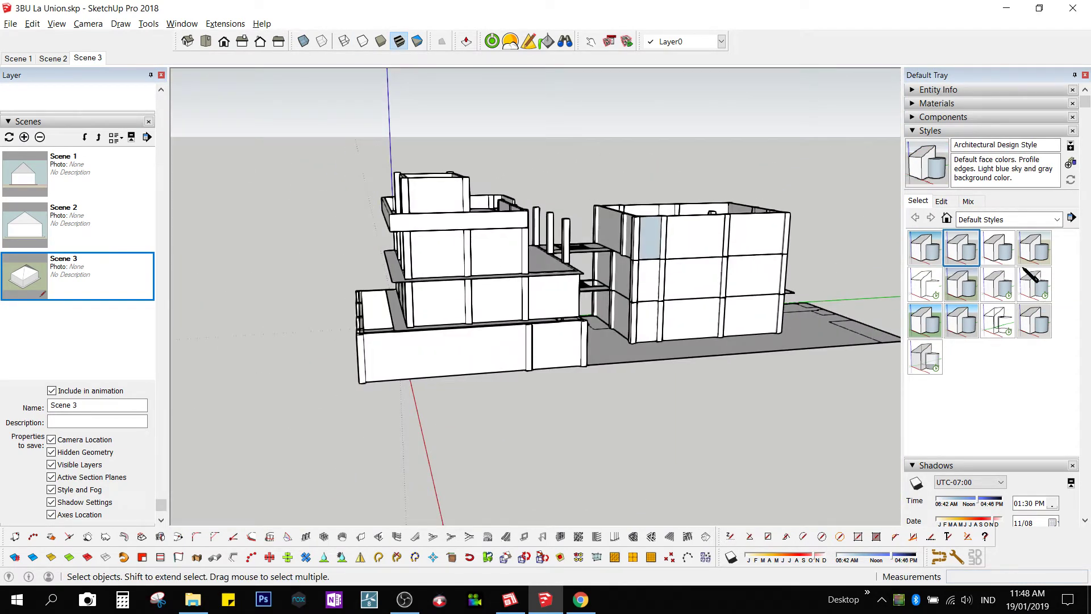
Apply the Shaded with textures style to the model and hide the axes.
{"action": "left_click", "coordinate": [1026, 291]}
{"action": "mouse_move", "coordinate": [446, 285]}
{"action": "middle_mouse_down"}
{"action": "mouse_move", "coordinate": [707, 273]}
{"action": "mouse_move", "coordinate": [555, 285]}
{"action": "mouse_move", "coordinate": [699, 175]}
{"action": "middle_mouse_up"}
{"action": "left_click", "coordinate": [61, 27]}
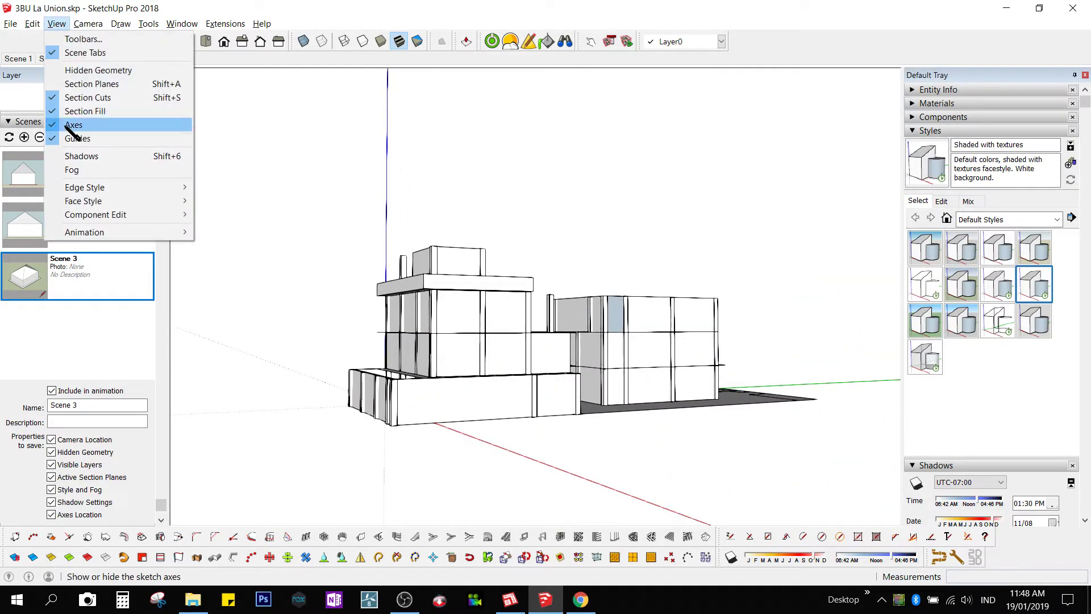
{"action": "left_click", "coordinate": [117, 139]}
Show the whole building in the right standard view with parallel projection.
{"action": "middle_click_drag", "start_coordinate": [432, 273], "coordinate": [377, 227]}
{"action": "scroll", "coordinate": [421, 223], "scroll_direction": "down", "scroll_amount": 3}
{"action": "scroll", "coordinate": [539, 231], "scroll_direction": "up", "scroll_amount": 3}
{"action": "middle_click_drag", "start_coordinate": [539, 232], "coordinate": [481, 279]}
{"action": "key", "text": "shift+r"}
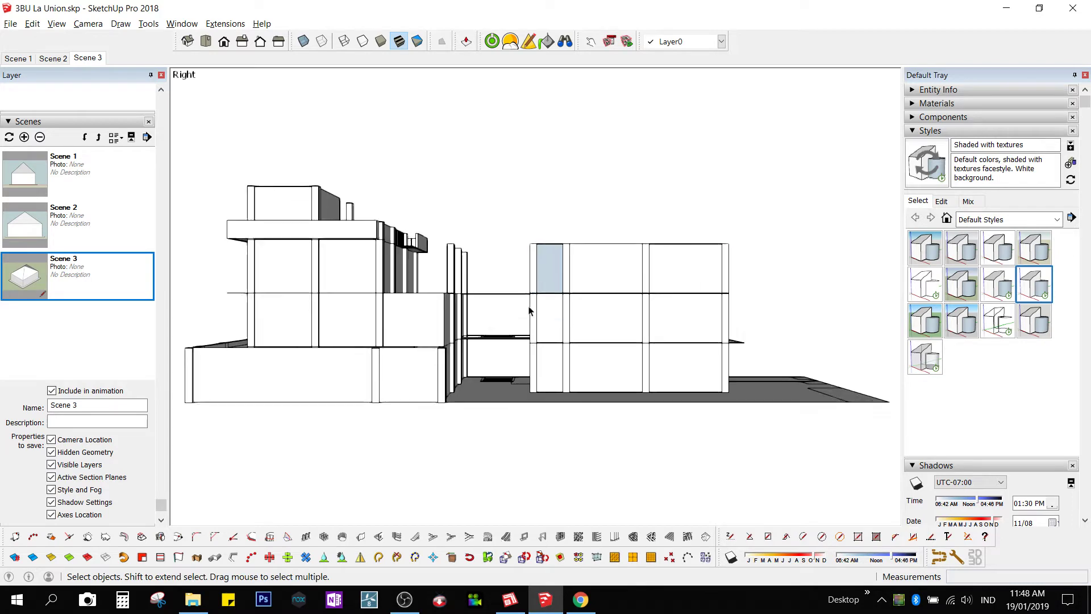
{"action": "scroll", "coordinate": [531, 312], "scroll_direction": "up", "scroll_amount": 1}
{"action": "scroll", "coordinate": [531, 312], "scroll_direction": "down", "scroll_amount": 2}
{"action": "middle_click_drag", "start_coordinate": [531, 312], "coordinate": [568, 310], "text": "shift"}
{"action": "key", "text": "v"}
{"action": "scroll", "coordinate": [556, 317], "scroll_direction": "up", "scroll_amount": 1}
{"action": "scroll", "coordinate": [546, 313], "scroll_direction": "down", "scroll_amount": 2}
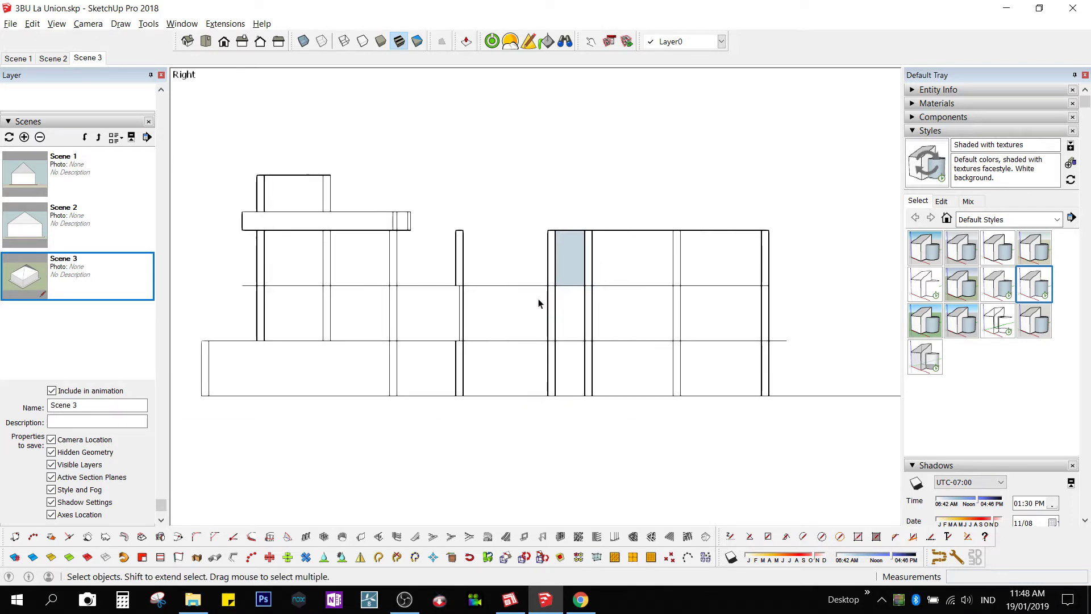
{"action": "scroll", "coordinate": [567, 312], "scroll_direction": "down", "scroll_amount": 1}
{"action": "scroll", "coordinate": [592, 306], "scroll_direction": "up", "scroll_amount": 2}
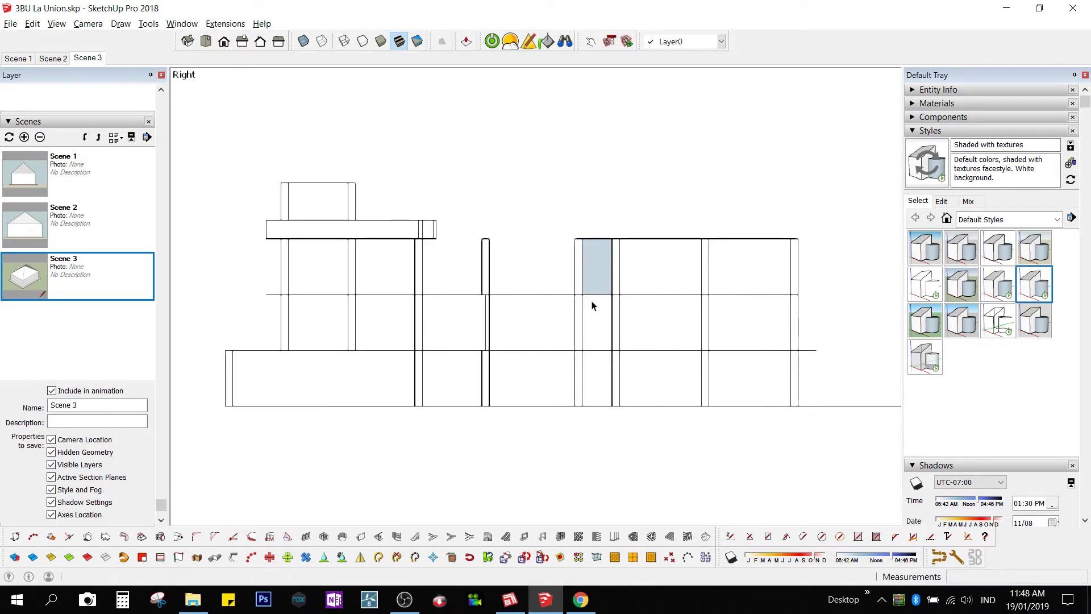
{"action": "scroll", "coordinate": [592, 306], "scroll_direction": "up", "scroll_amount": 1}
{"action": "scroll", "coordinate": [497, 258], "scroll_direction": "down", "scroll_amount": 2}
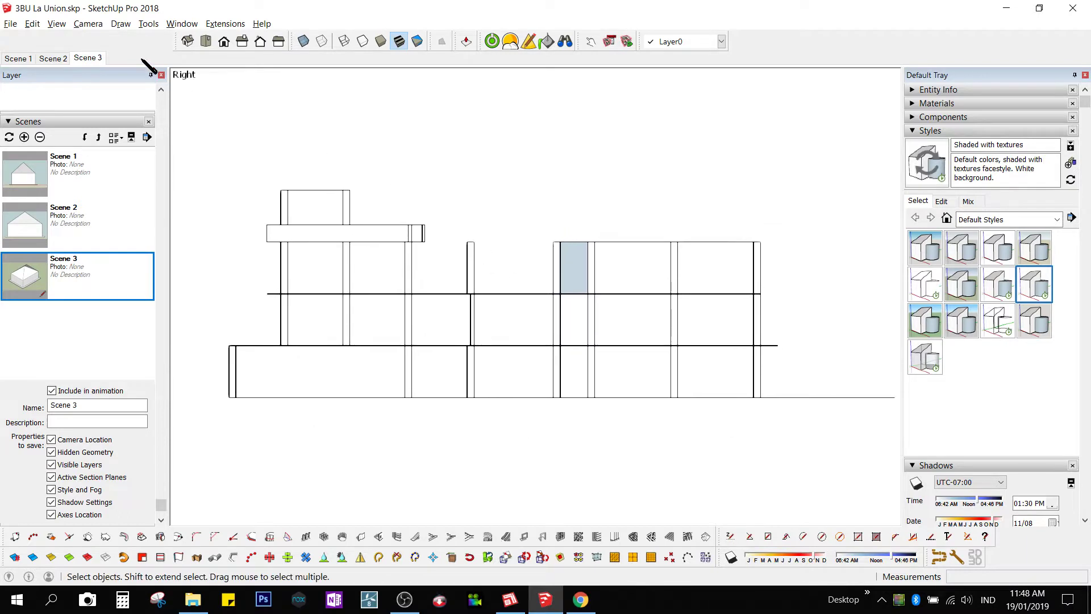
Add a scene of the right elevation, saving the style changes as a new style.
{"action": "left_click", "coordinate": [56, 23]}
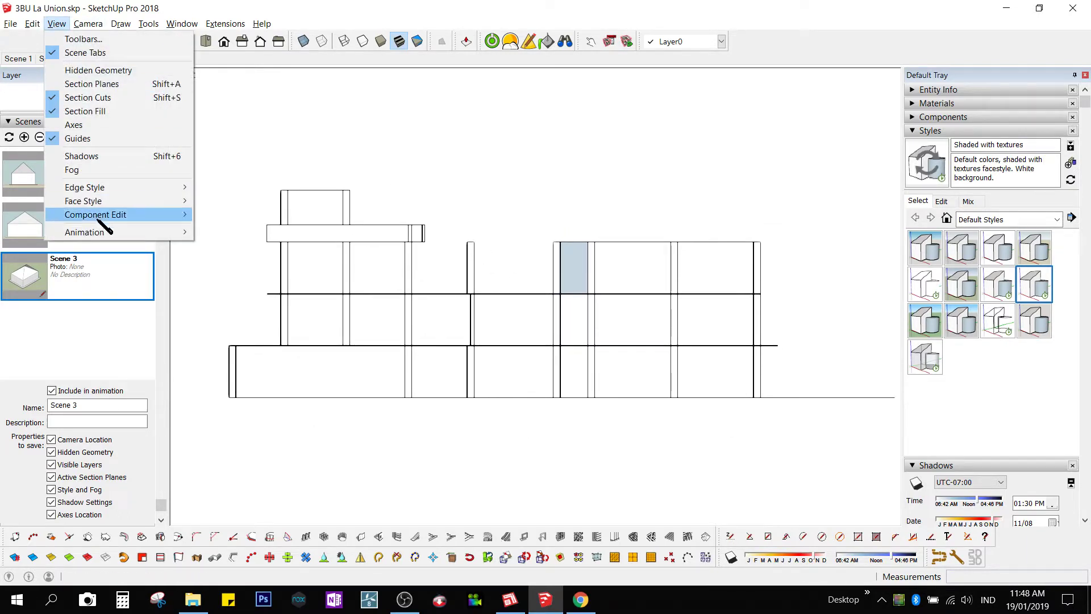
{"action": "mouse_move", "coordinate": [100, 234]}
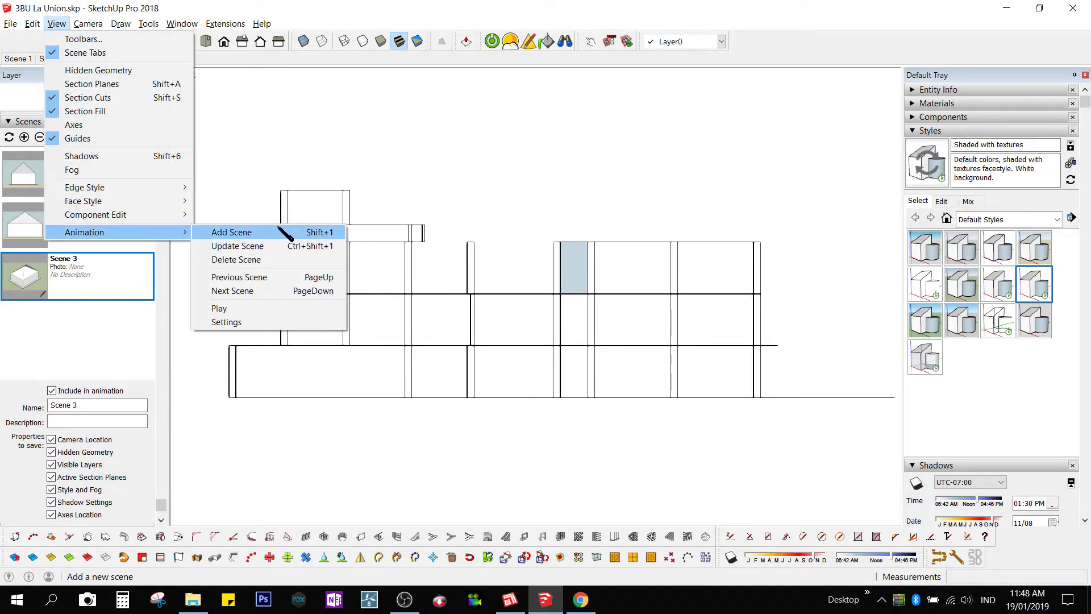
{"action": "left_click", "coordinate": [255, 233]}
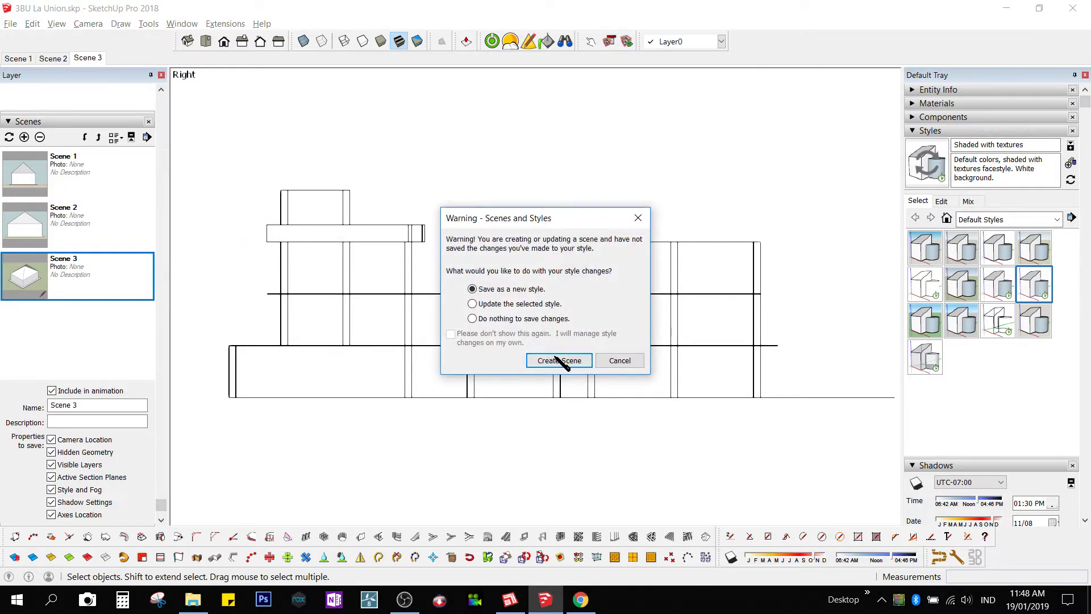
{"action": "left_click", "coordinate": [560, 361]}
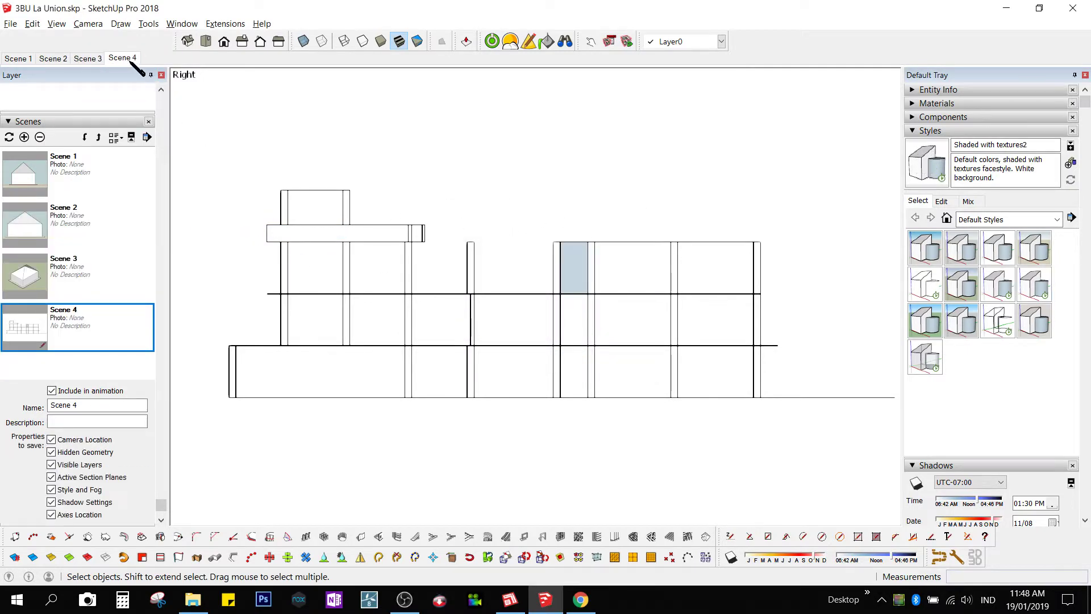
View the building from other angles and recall Scene 4 to check its saved view.
{"action": "middle_click_drag", "start_coordinate": [419, 250], "coordinate": [752, 361]}
{"action": "middle_click_drag", "start_coordinate": [500, 352], "coordinate": [631, 401]}
{"action": "scroll", "coordinate": [486, 280], "scroll_direction": "down", "scroll_amount": 3}
{"action": "scroll", "coordinate": [597, 284], "scroll_direction": "up", "scroll_amount": 3}
{"action": "middle_click_drag", "start_coordinate": [597, 284], "coordinate": [786, 348]}
{"action": "middle_click_drag", "start_coordinate": [591, 336], "coordinate": [275, 278]}
{"action": "left_click", "coordinate": [122, 58]}
Frame the building in the isometric standard view and add that view as a new scene.
{"action": "middle_click_drag", "start_coordinate": [420, 212], "coordinate": [637, 352]}
{"action": "left_click", "coordinate": [188, 42]}
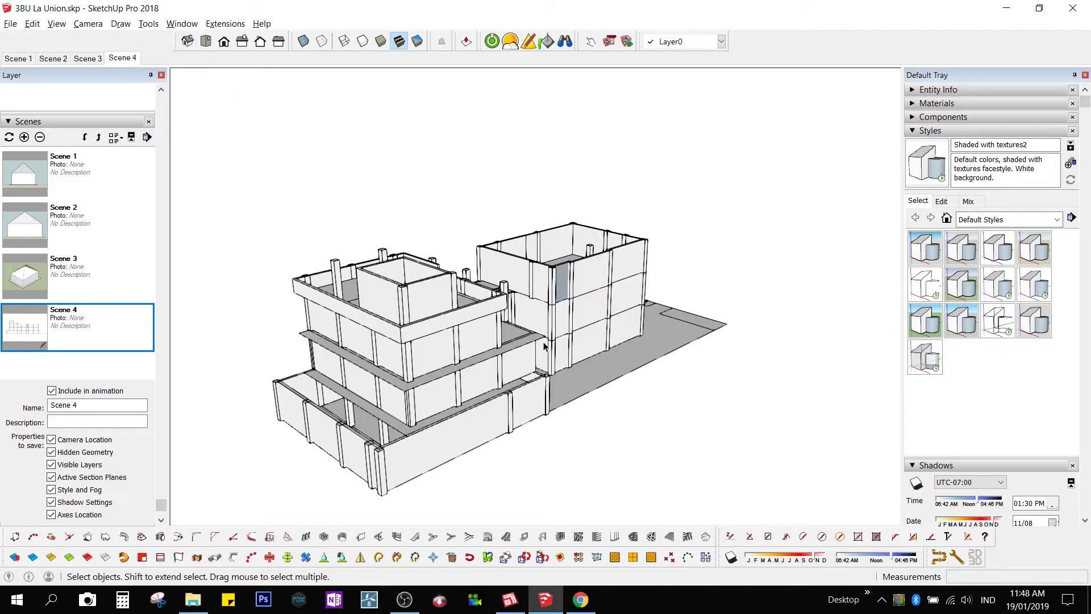
{"action": "scroll", "coordinate": [521, 377], "scroll_direction": "up", "scroll_amount": 2}
{"action": "middle_click_drag", "start_coordinate": [521, 378], "coordinate": [519, 345], "text": "shift"}
{"action": "scroll", "coordinate": [566, 341], "scroll_direction": "up", "scroll_amount": 1}
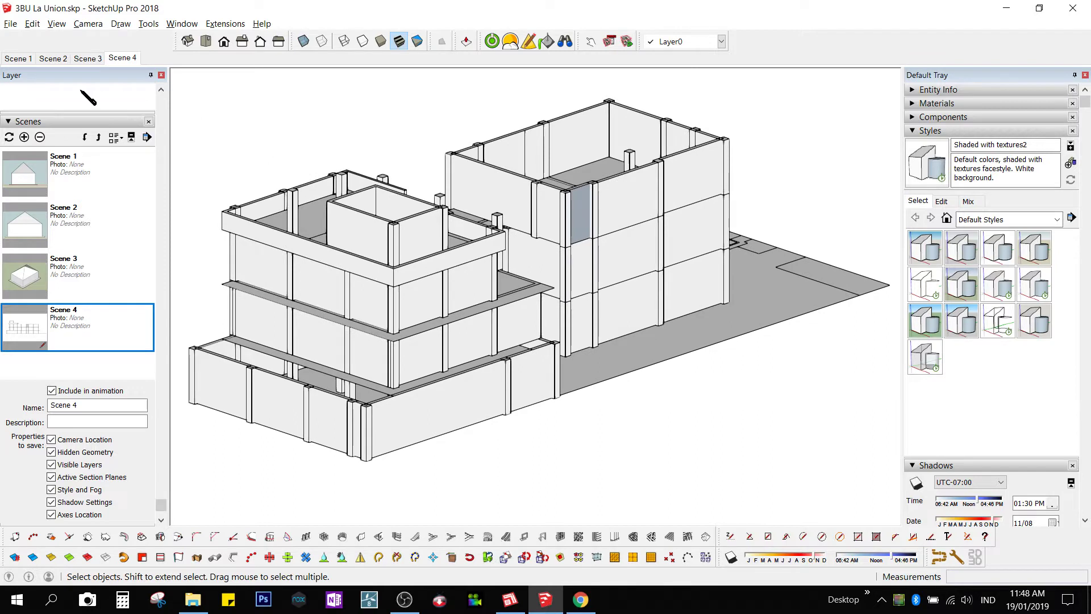
{"action": "right_click", "coordinate": [129, 62]}
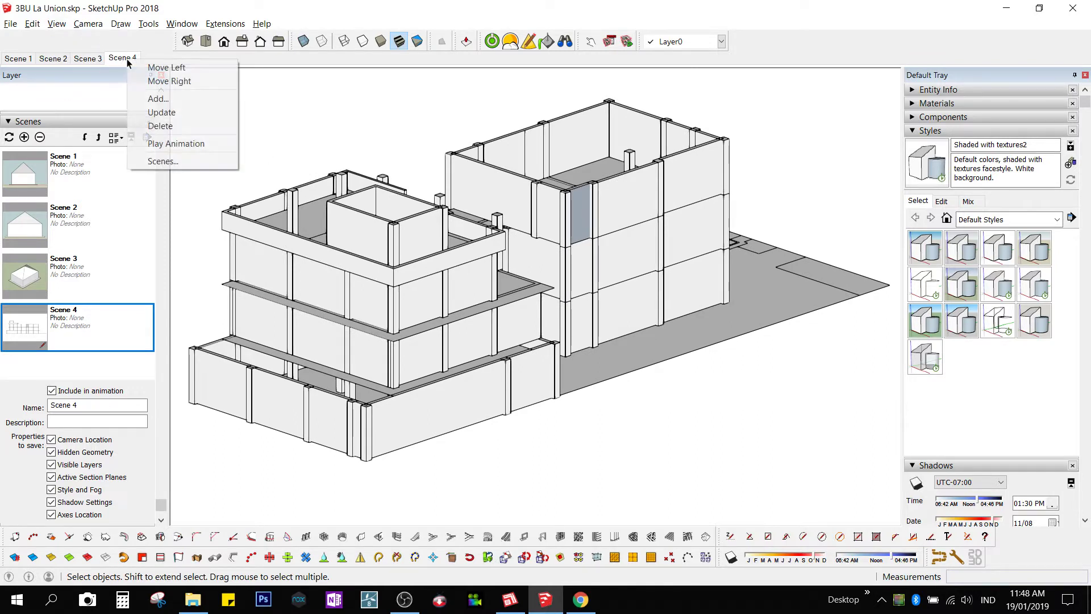
{"action": "left_click", "coordinate": [155, 98]}
Change the view away from the saved camera and recall Scene 4 and Scene 5 to check both.
{"action": "scroll", "coordinate": [506, 295], "scroll_direction": "down", "scroll_amount": 2}
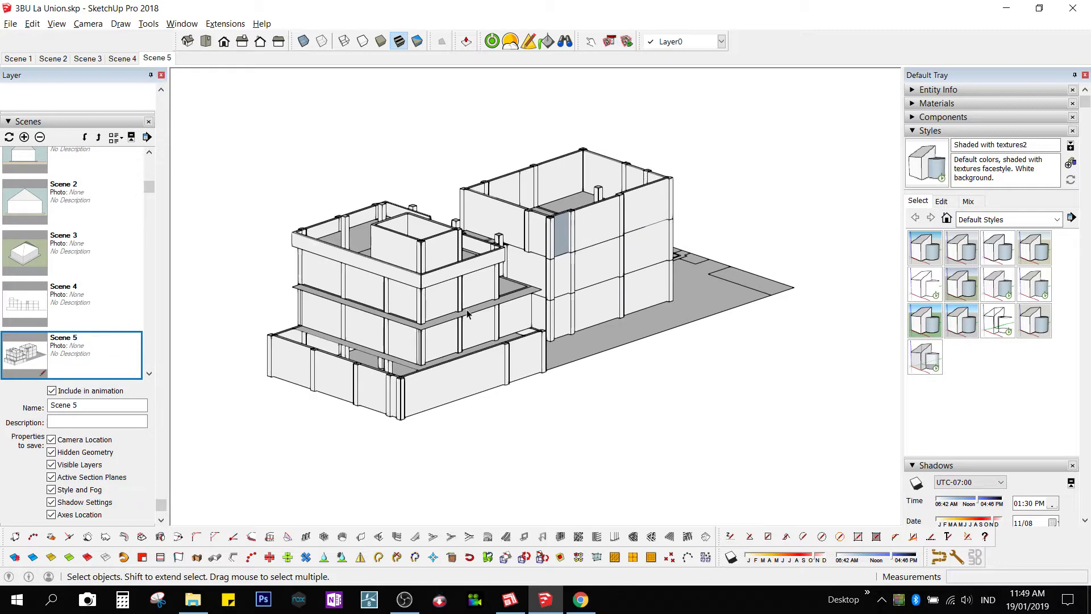
{"action": "scroll", "coordinate": [469, 313], "scroll_direction": "down", "scroll_amount": 2}
{"action": "middle_click_drag", "start_coordinate": [631, 297], "coordinate": [322, 355]}
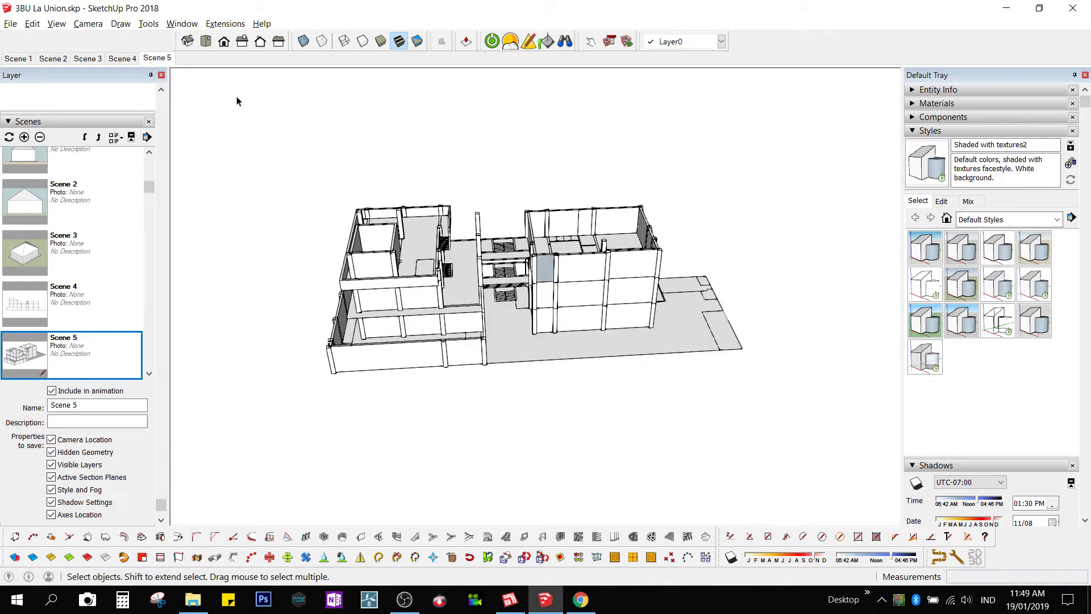
{"action": "left_click", "coordinate": [126, 58]}
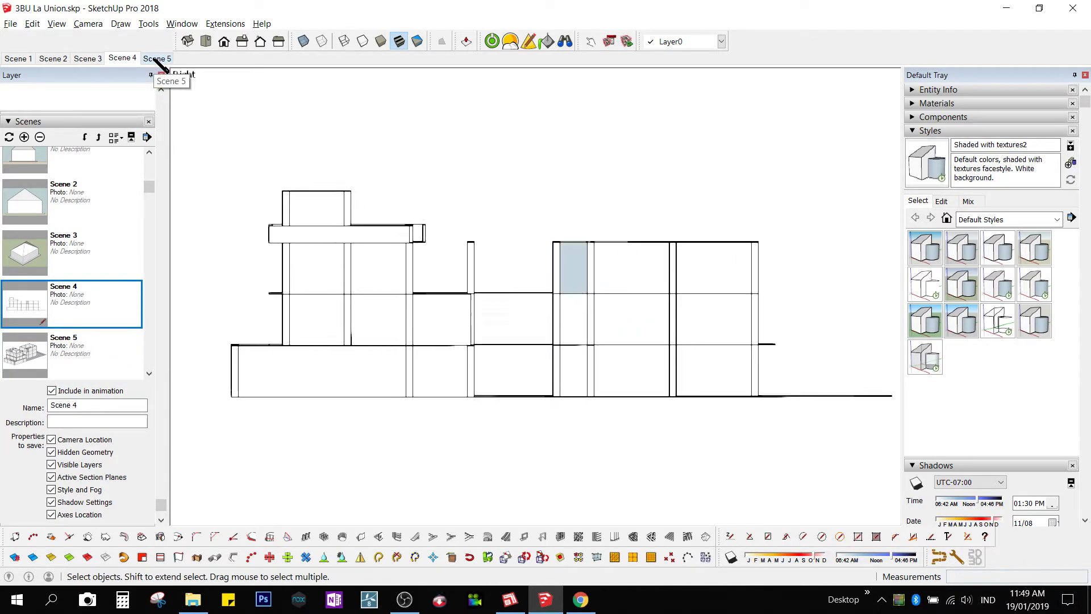
{"action": "left_click", "coordinate": [156, 59]}
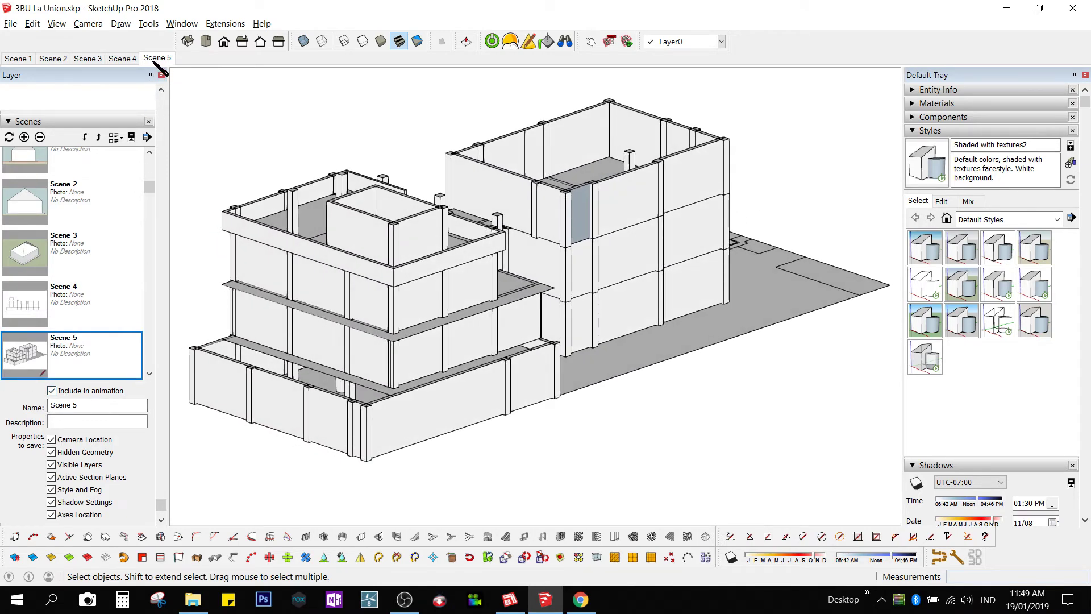
Rename Scene 4, which holds the right elevation, as FRONT.
{"action": "right_click", "coordinate": [154, 61]}
{"action": "left_click", "coordinate": [201, 164]}
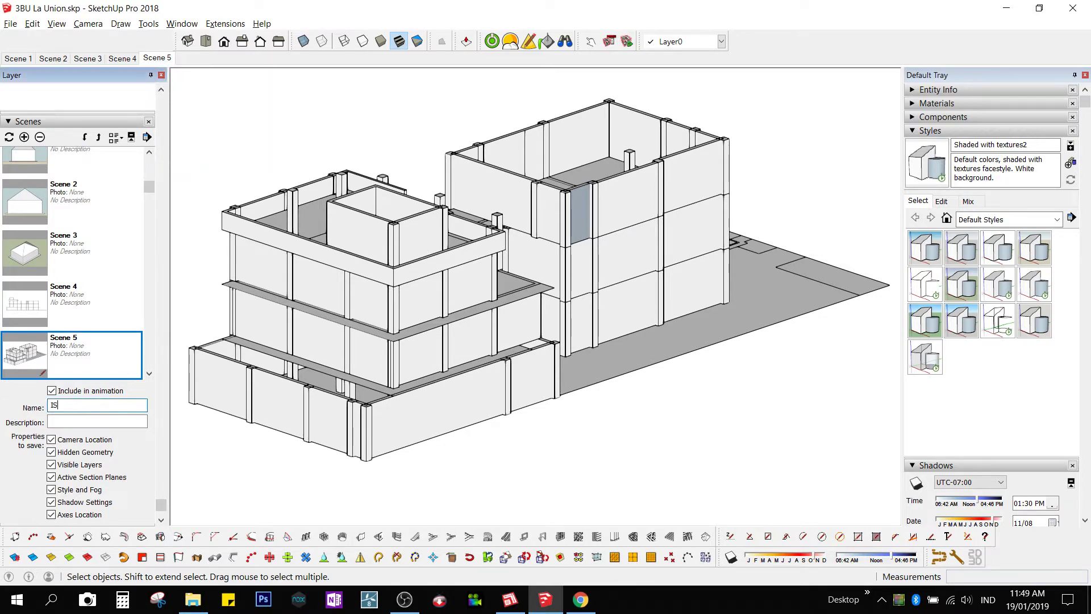
{"action": "left_click", "coordinate": [124, 58]}
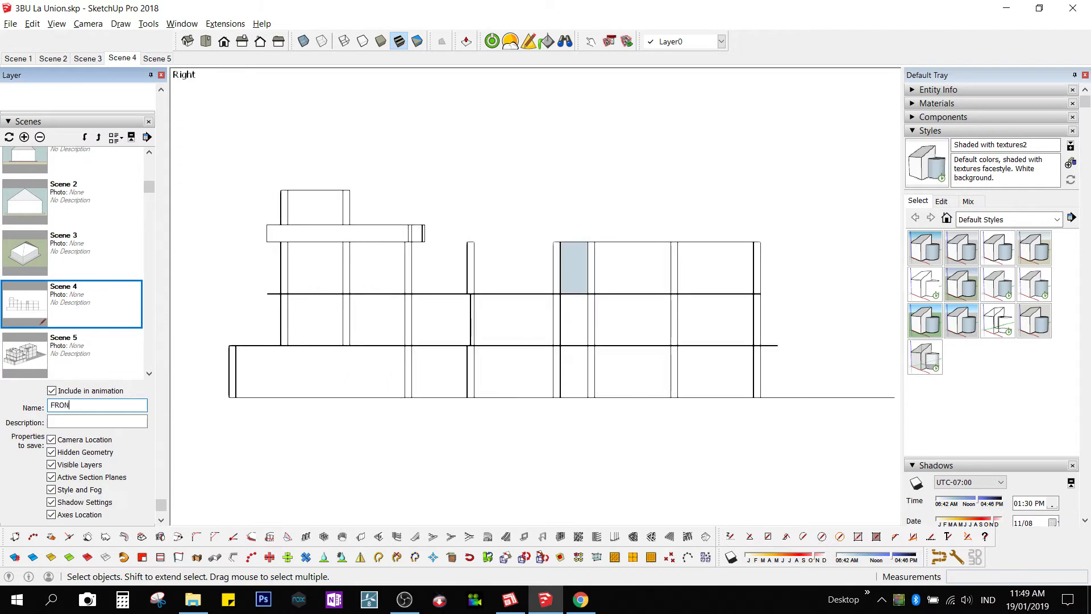
Rename Scene 5, which holds the isometric view, as ISOMETRIC.
{"action": "left_click", "coordinate": [156, 58]}
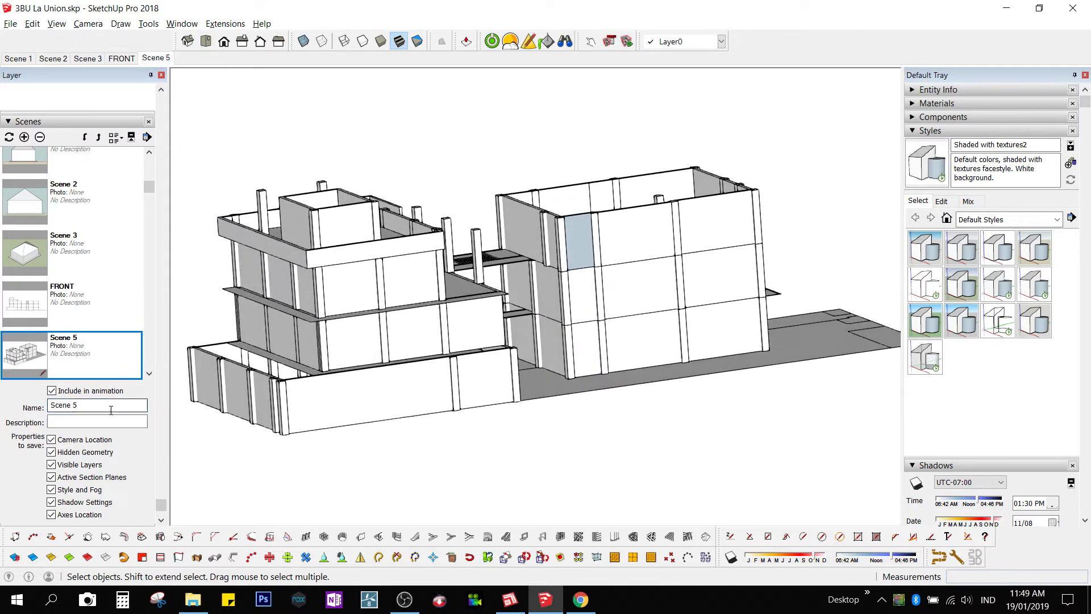
{"action": "triple_click", "coordinate": [85, 405]}
{"action": "type", "text": "ISOMETRIC"}
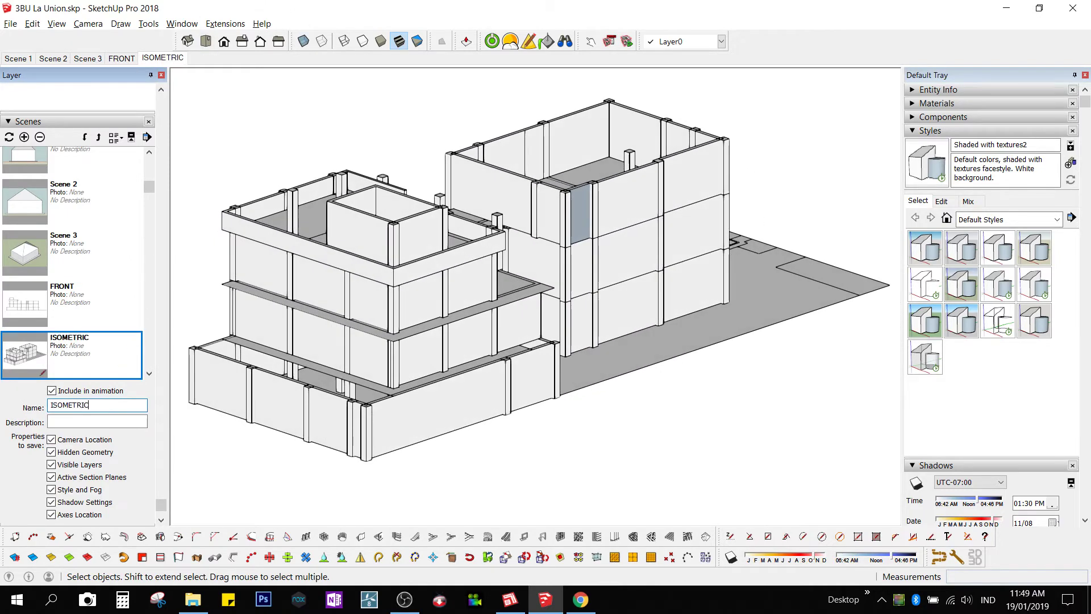
Orbit the building to a higher view from the opposite corner and save it as a new scene named AERIAL.
{"action": "middle_click_drag", "start_coordinate": [876, 177], "coordinate": [318, 364]}
{"action": "scroll", "coordinate": [600, 319], "scroll_direction": "up", "scroll_amount": 3}
{"action": "scroll", "coordinate": [597, 318], "scroll_direction": "down", "scroll_amount": 3}
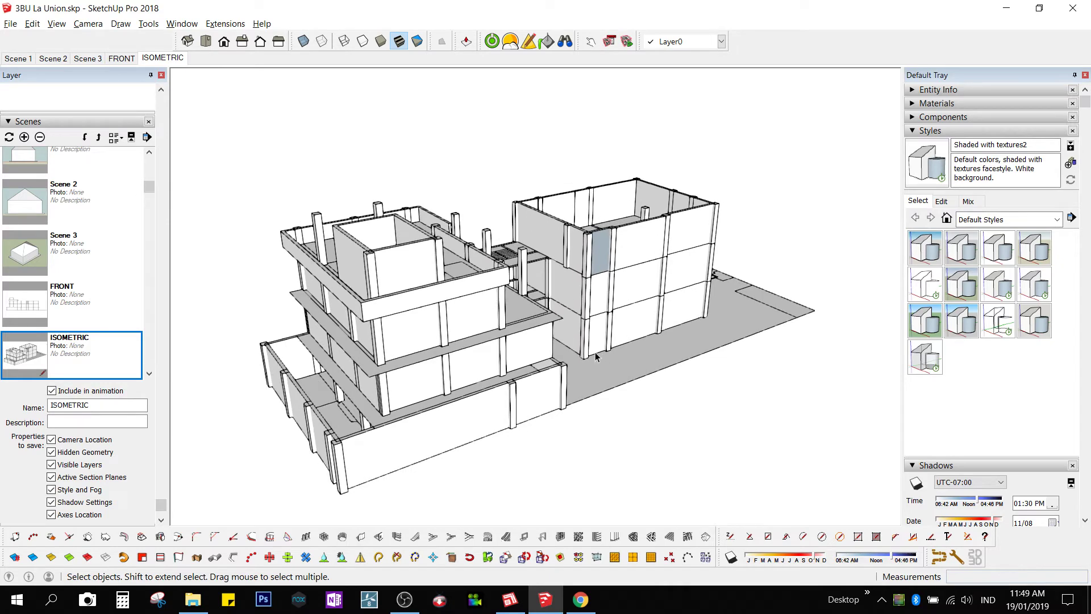
{"action": "middle_click_drag", "start_coordinate": [591, 324], "coordinate": [501, 365]}
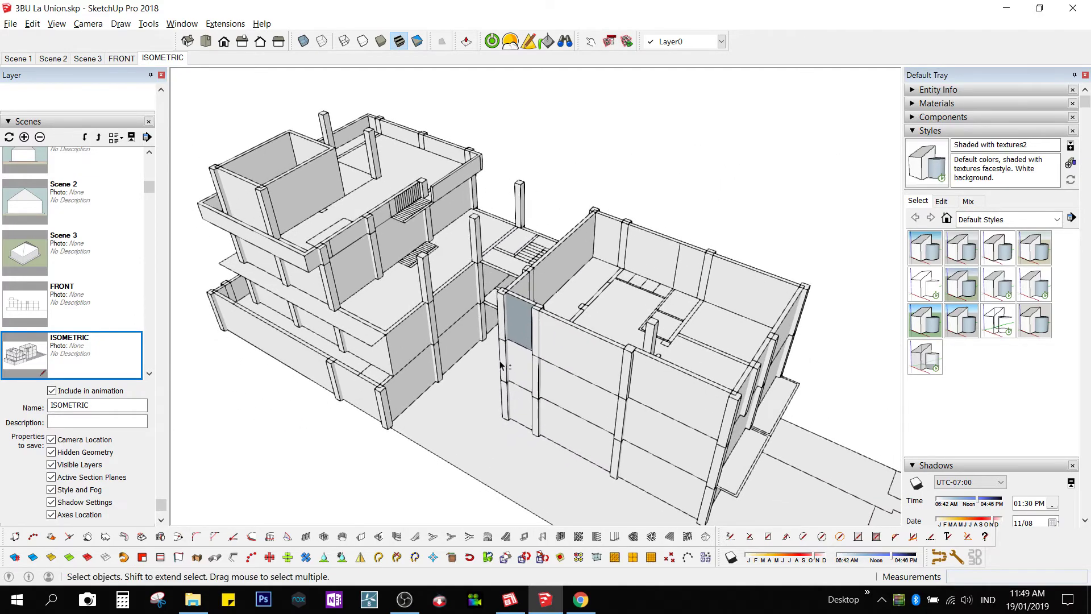
{"action": "key", "text": "shift+a"}
{"action": "left_click_drag", "start_coordinate": [105, 405], "coordinate": [2, 405]}
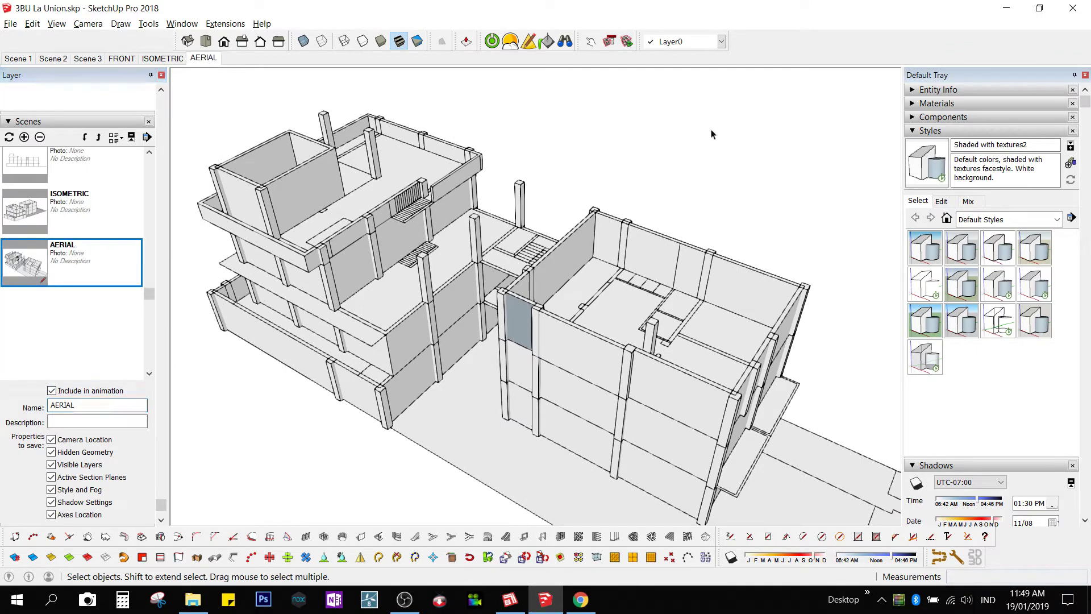
Send the model to LayOut, saving it first.
{"action": "left_click", "coordinate": [12, 23]}
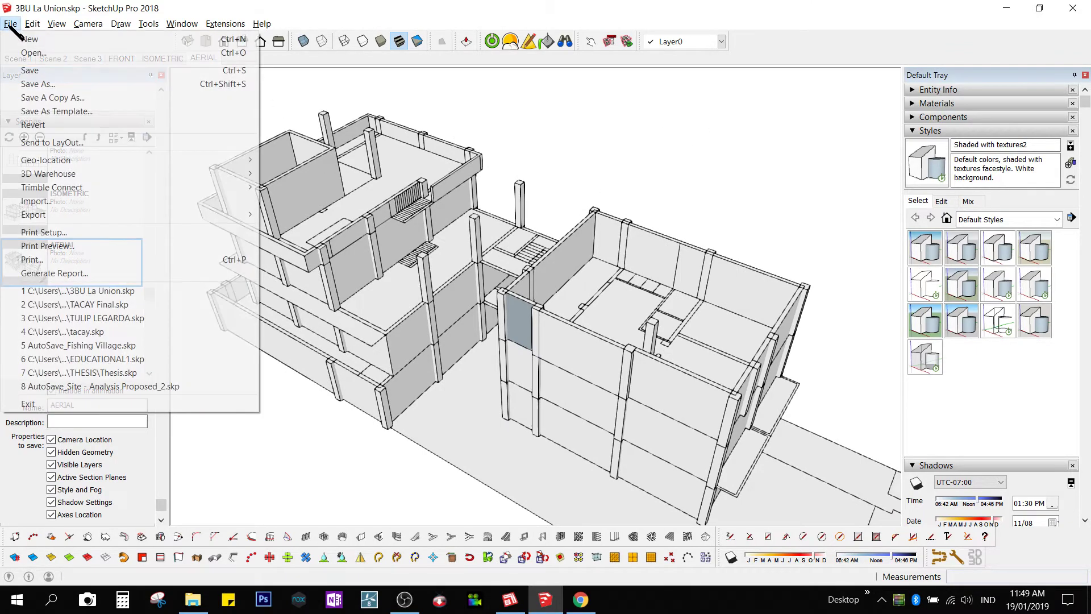
{"action": "left_click", "coordinate": [84, 143]}
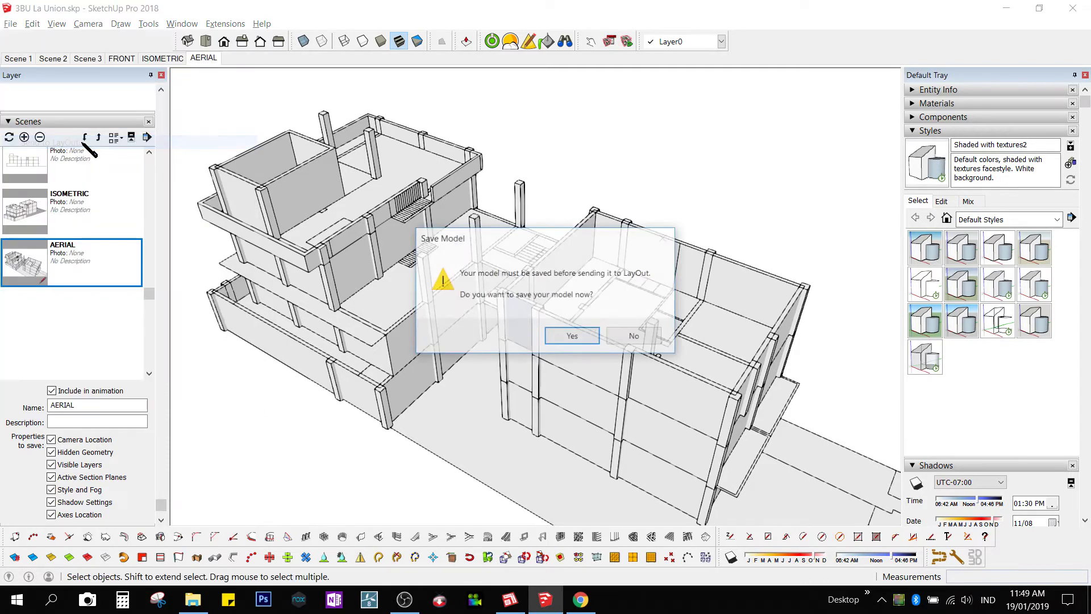
{"action": "left_click", "coordinate": [570, 336]}
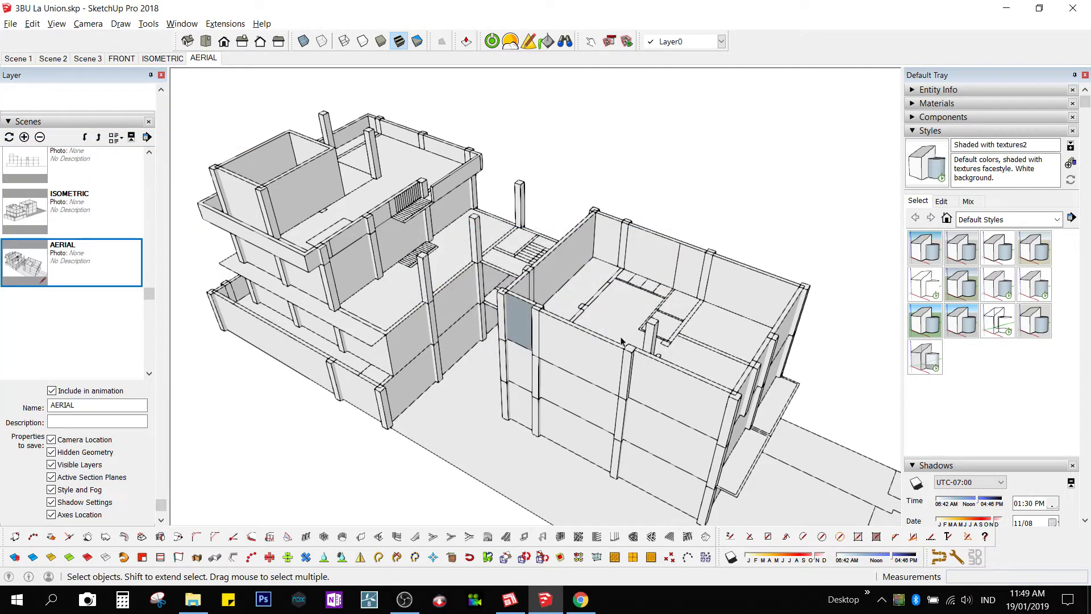
Switch to LayOut and delete the existing front and isometric viewports with their labels and dimensions from Page 1.
{"action": "left_click", "coordinate": [522, 610]}
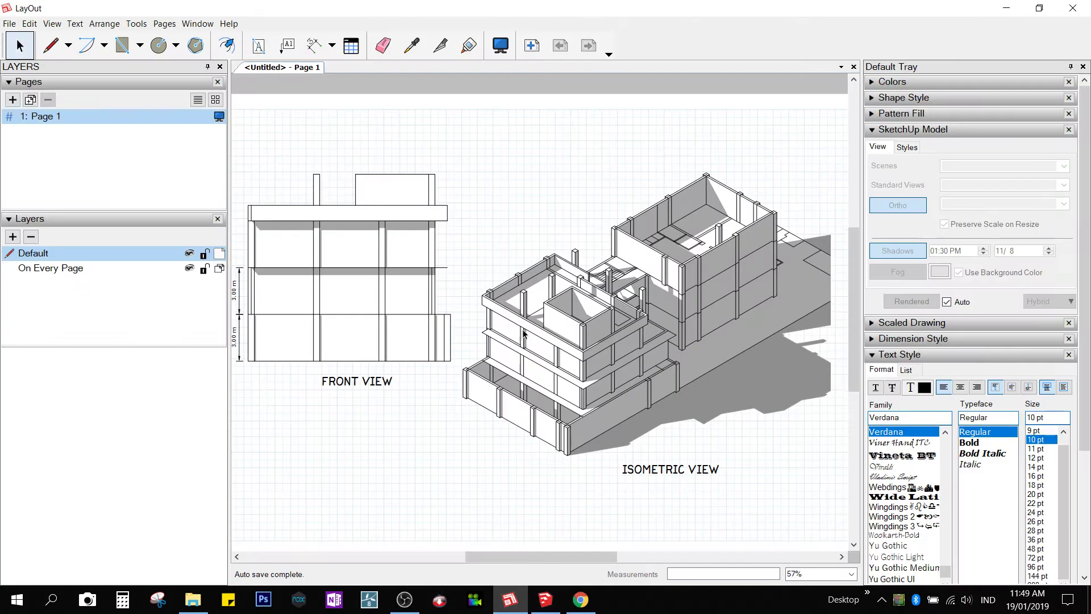
{"action": "scroll", "coordinate": [524, 333], "scroll_direction": "down", "scroll_amount": 3}
{"action": "left_click_drag", "start_coordinate": [778, 132], "coordinate": [280, 512]}
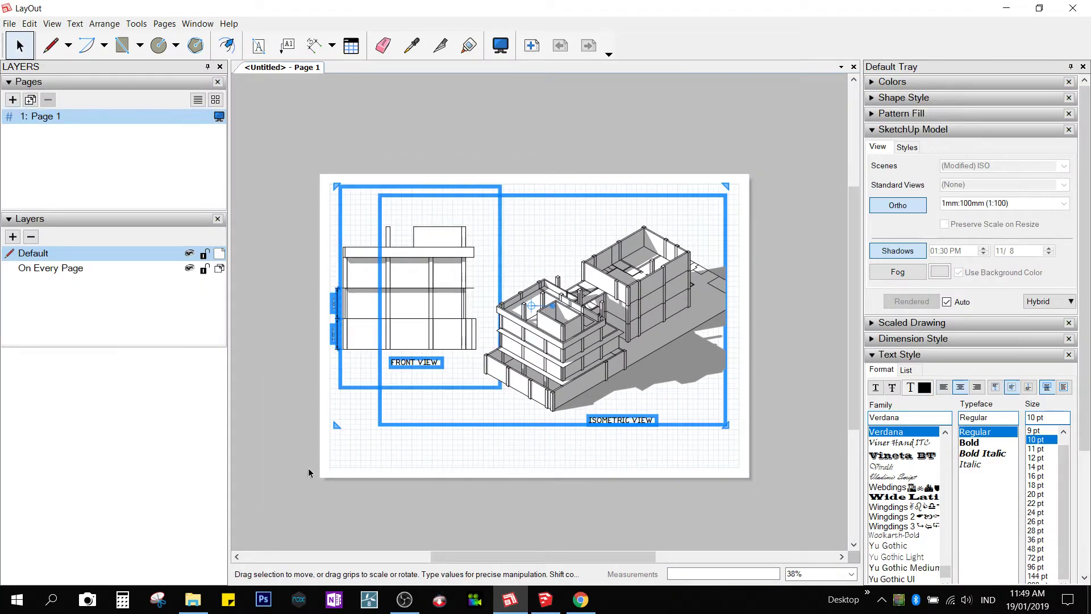
{"action": "key", "text": "Delete"}
{"action": "scroll", "coordinate": [479, 260], "scroll_direction": "up", "scroll_amount": 1}
Insert the 3BU La Union SketchUp model into the empty page.
{"action": "left_click", "coordinate": [7, 24]}
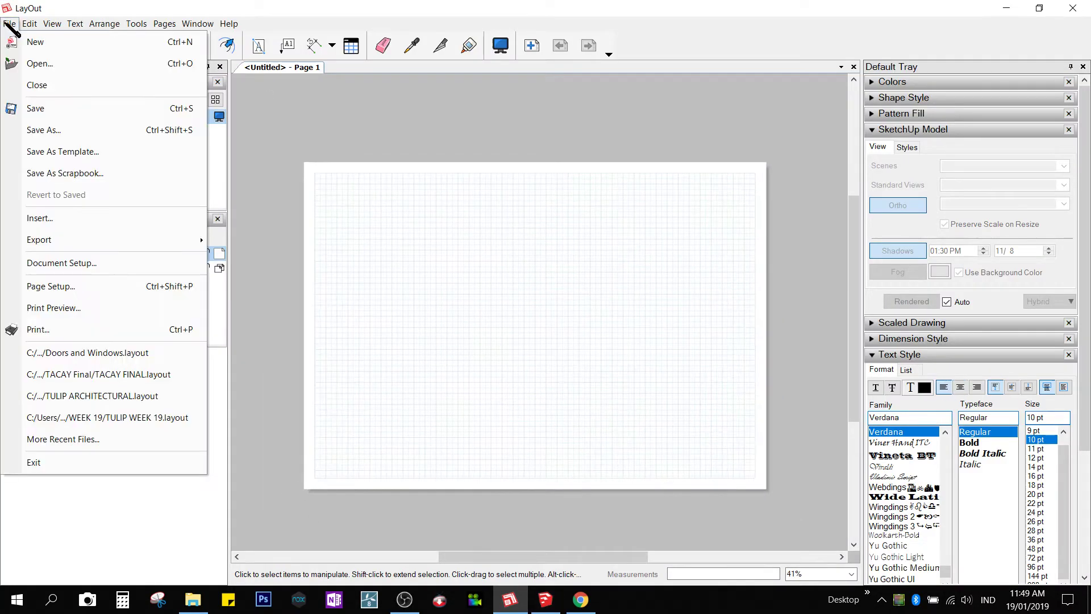
{"action": "left_click", "coordinate": [73, 219]}
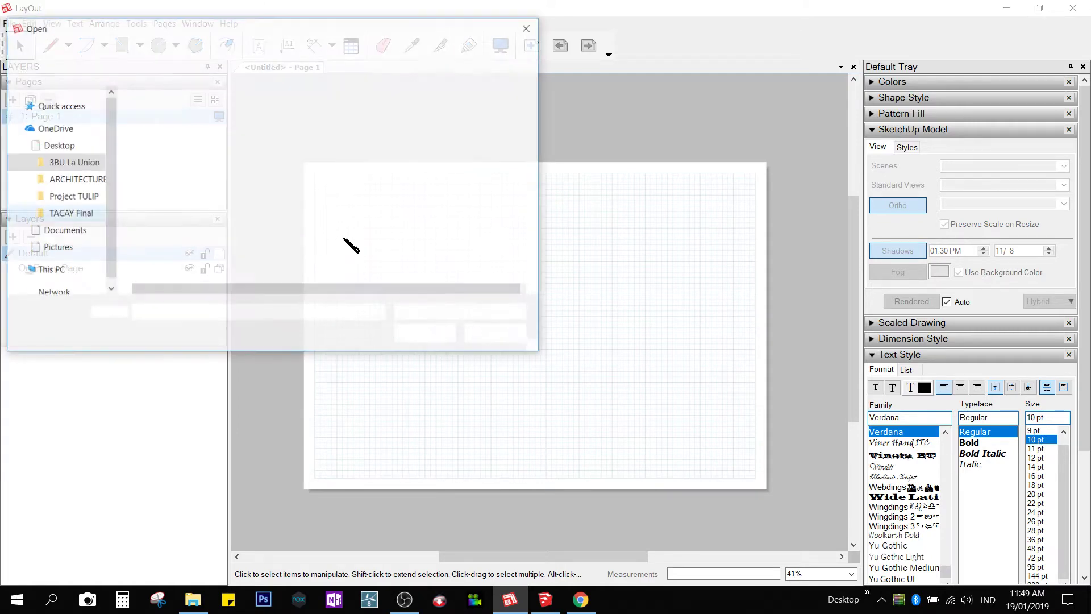
{"action": "left_click", "coordinate": [199, 118]}
{"action": "double_click", "coordinate": [198, 118]}
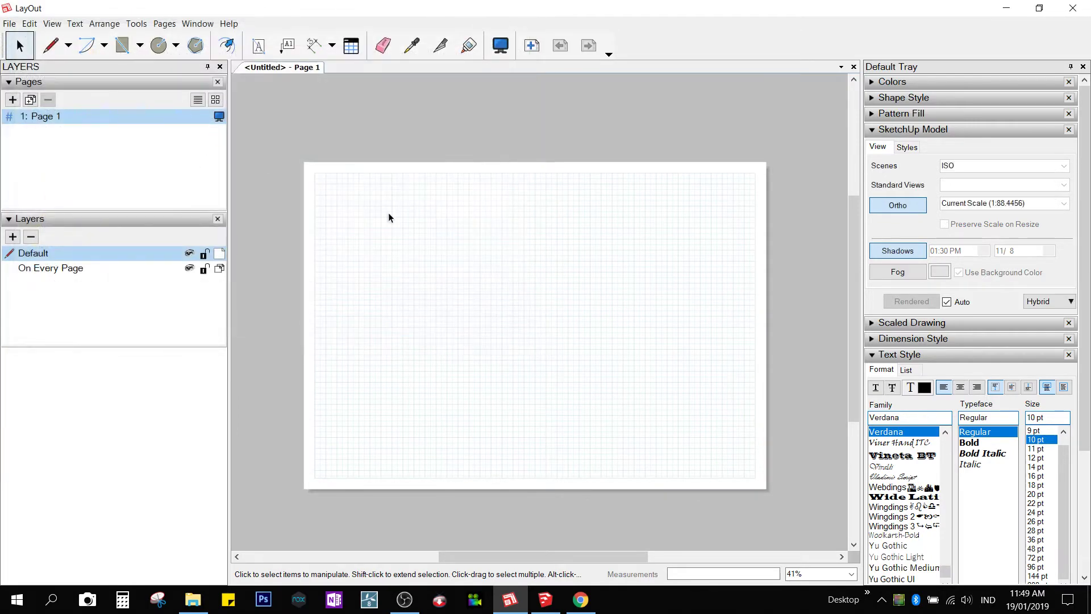
Set the front-view viewport's rendering to Vector and inspect its line quality up close.
{"action": "scroll", "coordinate": [543, 337], "scroll_direction": "up", "scroll_amount": 7}
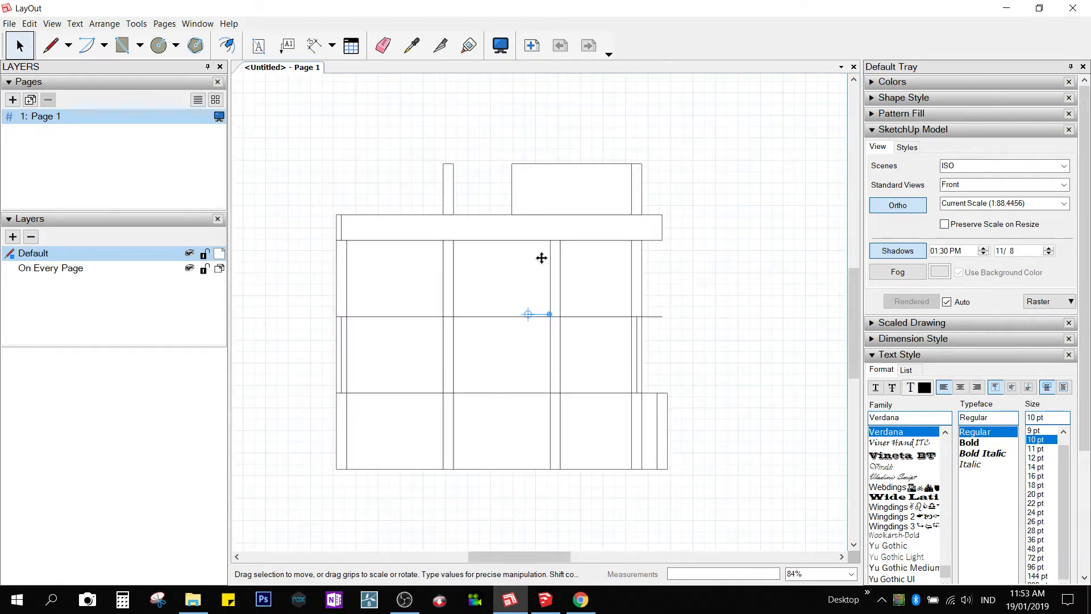
{"action": "scroll", "coordinate": [541, 258], "scroll_direction": "down", "scroll_amount": 4}
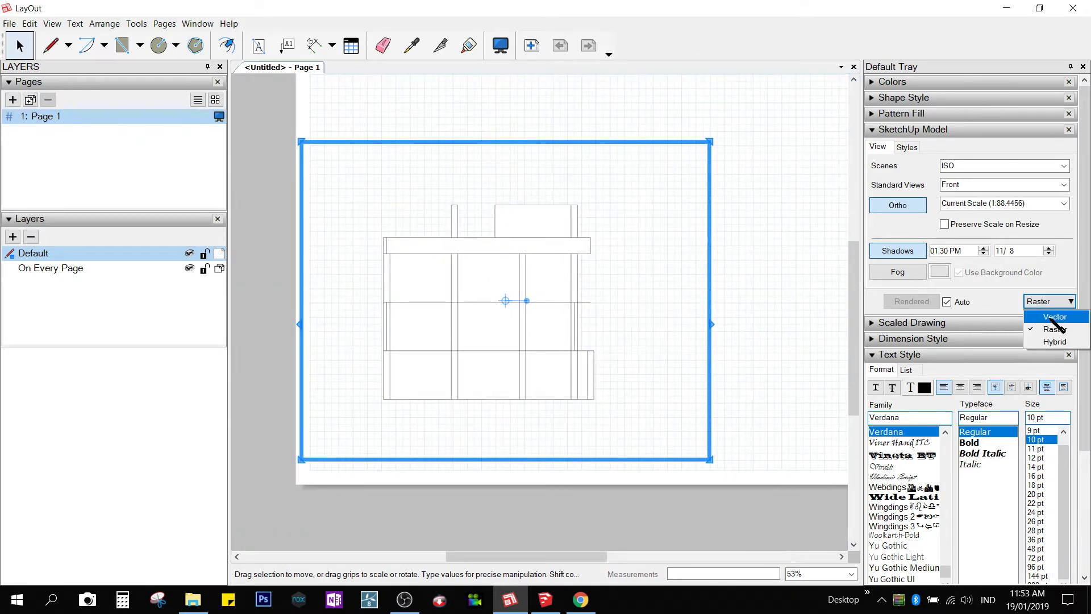
{"action": "left_click", "coordinate": [1051, 320]}
{"action": "scroll", "coordinate": [395, 228], "scroll_direction": "up", "scroll_amount": 3}
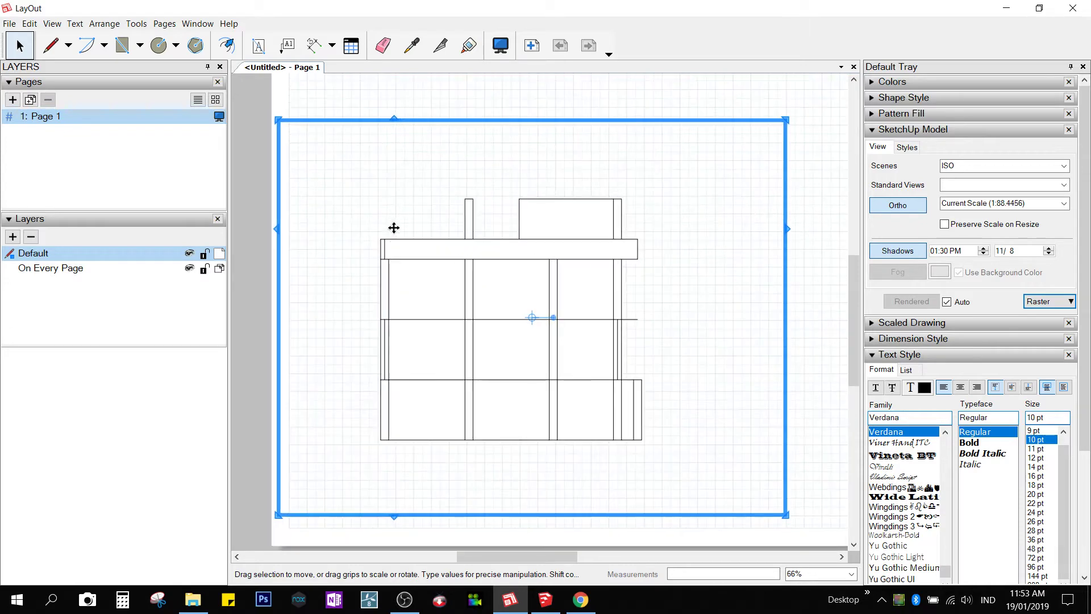
{"action": "left_click", "coordinate": [371, 251]}
{"action": "scroll", "coordinate": [391, 244], "scroll_direction": "up", "scroll_amount": 3}
{"action": "scroll", "coordinate": [393, 244], "scroll_direction": "down", "scroll_amount": 6}
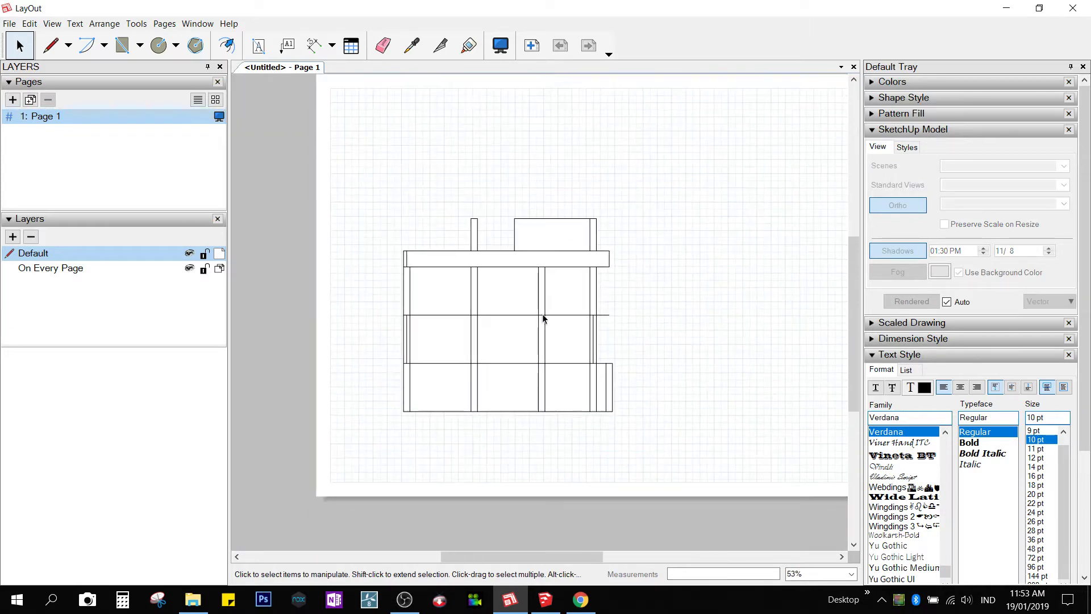
{"action": "scroll", "coordinate": [483, 295], "scroll_direction": "down", "scroll_amount": 1}
Move the front-view viewport to the page's upper-left corner and resize it to a scale of about 1:97.
{"action": "left_click", "coordinate": [483, 295]}
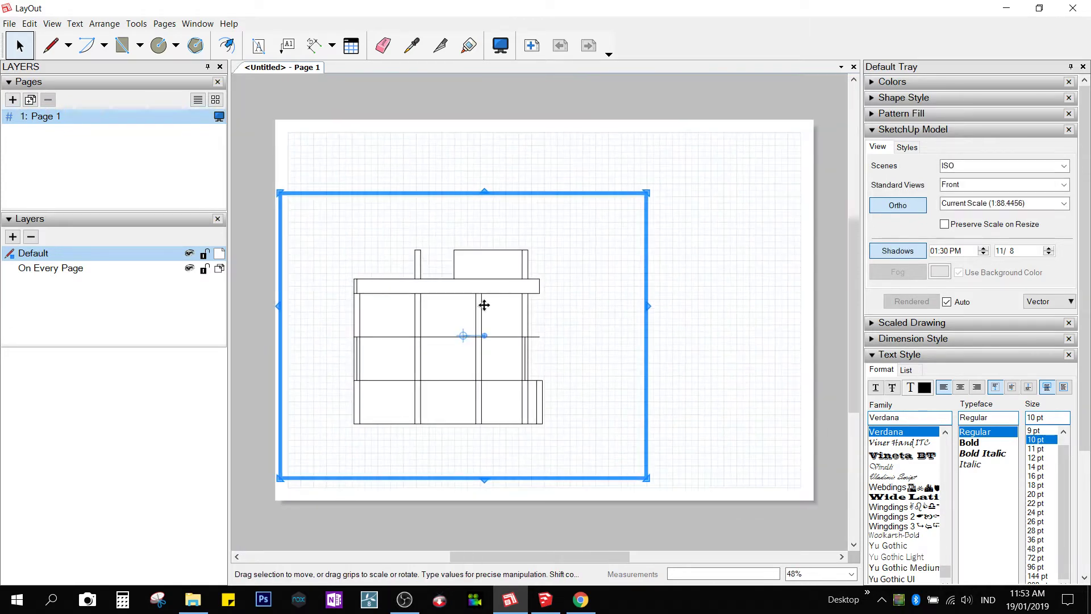
{"action": "mouse_move", "coordinate": [484, 305]}
{"action": "left_mouse_down"}
{"action": "mouse_move", "coordinate": [470, 200]}
{"action": "mouse_move", "coordinate": [494, 224]}
{"action": "mouse_move", "coordinate": [483, 238]}
{"action": "left_mouse_up"}
{"action": "scroll", "coordinate": [483, 237], "scroll_direction": "up", "scroll_amount": 1}
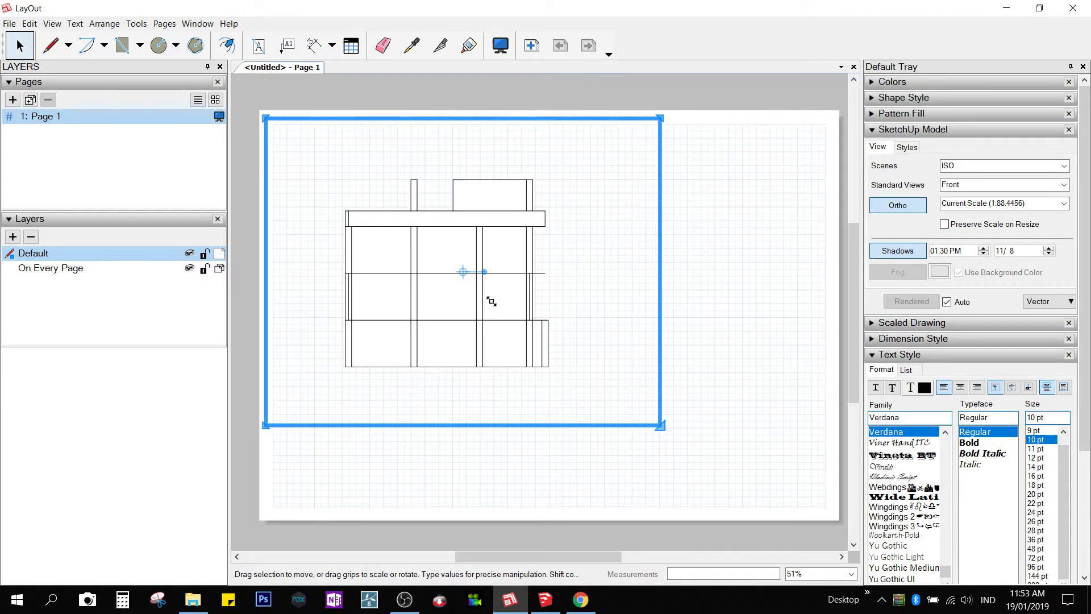
{"action": "left_click_drag", "start_coordinate": [491, 302], "coordinate": [492, 302]}
{"action": "scroll", "coordinate": [370, 248], "scroll_direction": "up", "scroll_amount": 1}
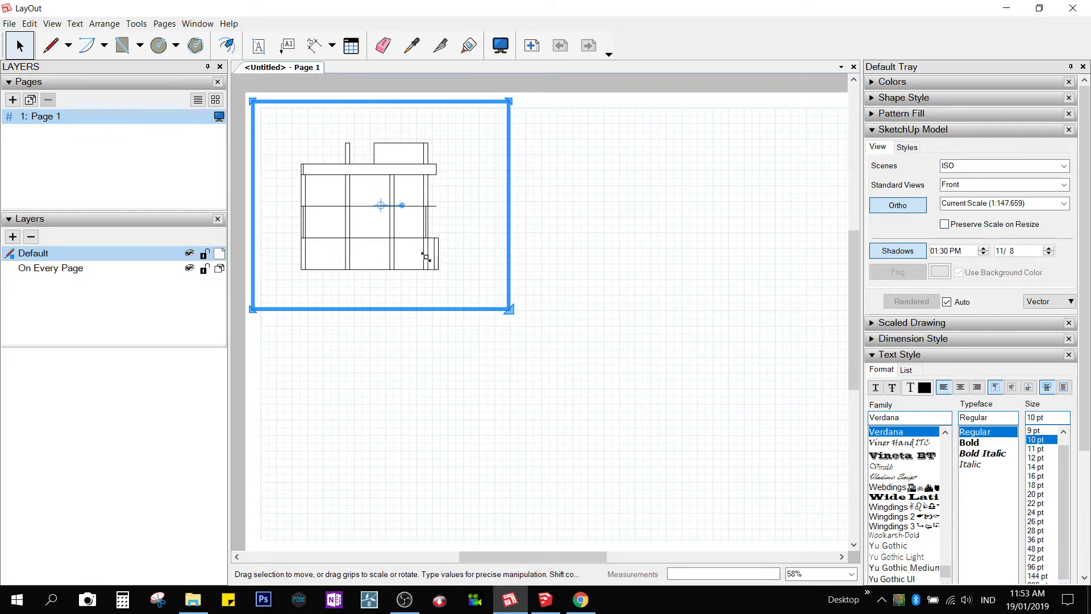
{"action": "left_click_drag", "start_coordinate": [509, 309], "coordinate": [637, 415]}
{"action": "scroll", "coordinate": [410, 233], "scroll_direction": "up", "scroll_amount": 1}
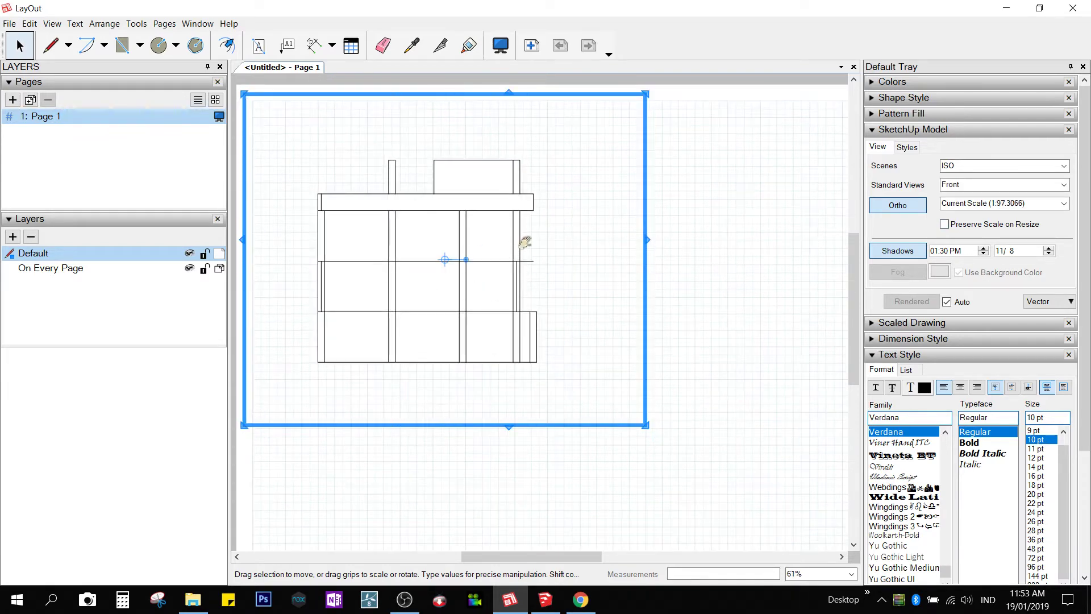
{"action": "middle_click_drag", "start_coordinate": [525, 242], "coordinate": [567, 261]}
Set the front-view viewport's scale to 1mm:100mm (1:100).
{"action": "left_click", "coordinate": [1064, 203]}
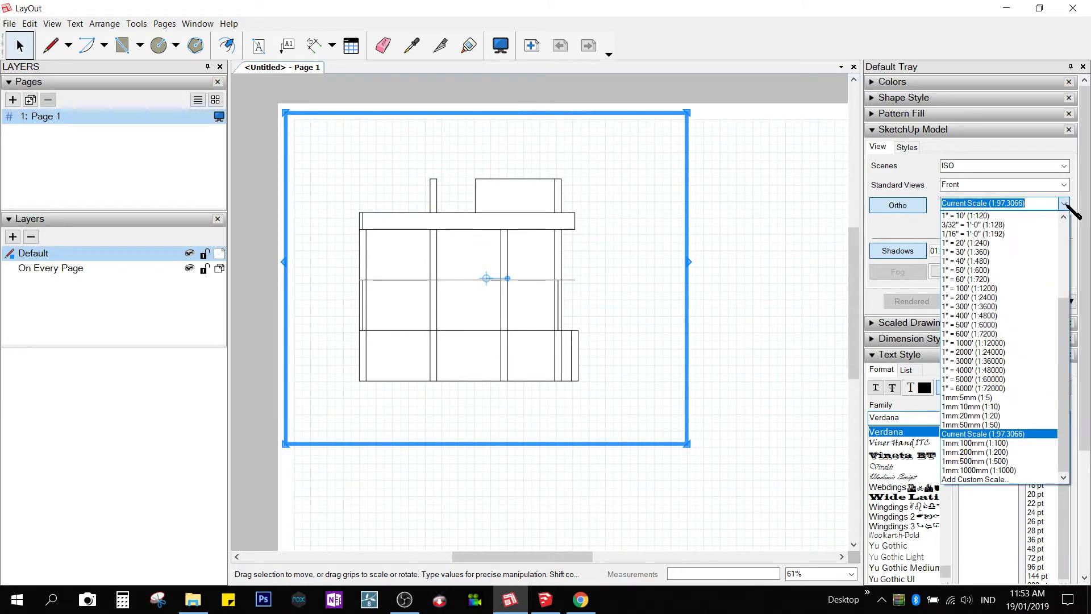
{"action": "left_click", "coordinate": [998, 443]}
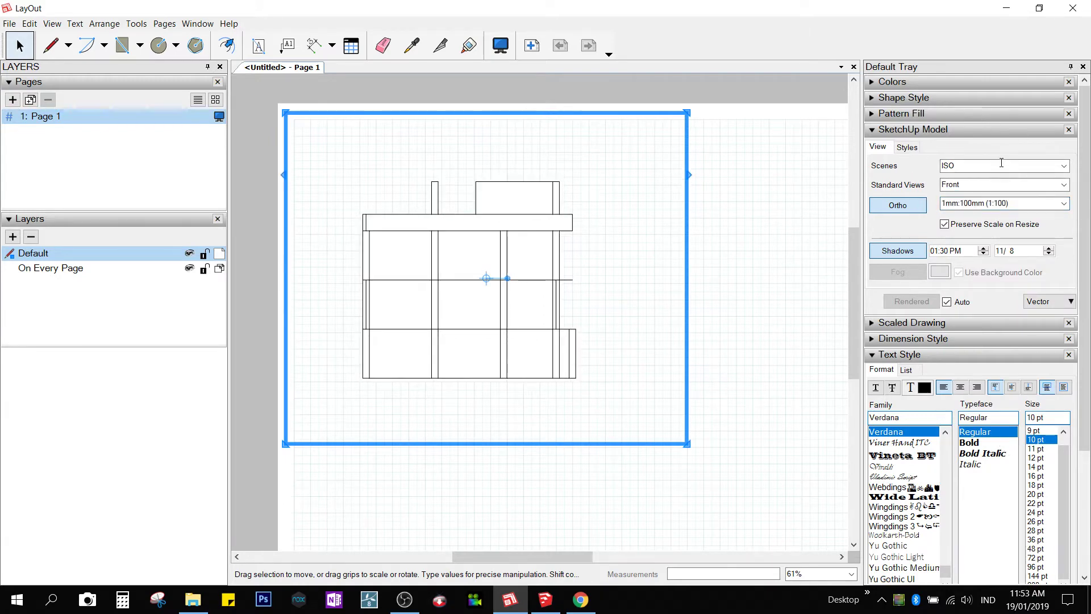
{"action": "right_click", "coordinate": [510, 234]}
{"action": "mouse_move", "coordinate": [594, 545]}
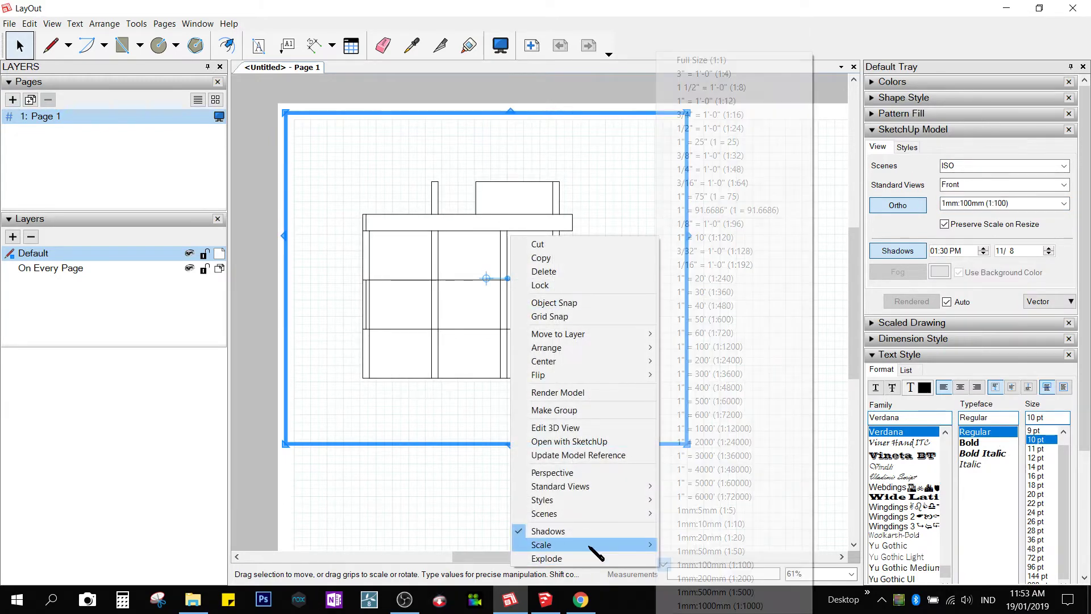
{"action": "left_click", "coordinate": [758, 567]}
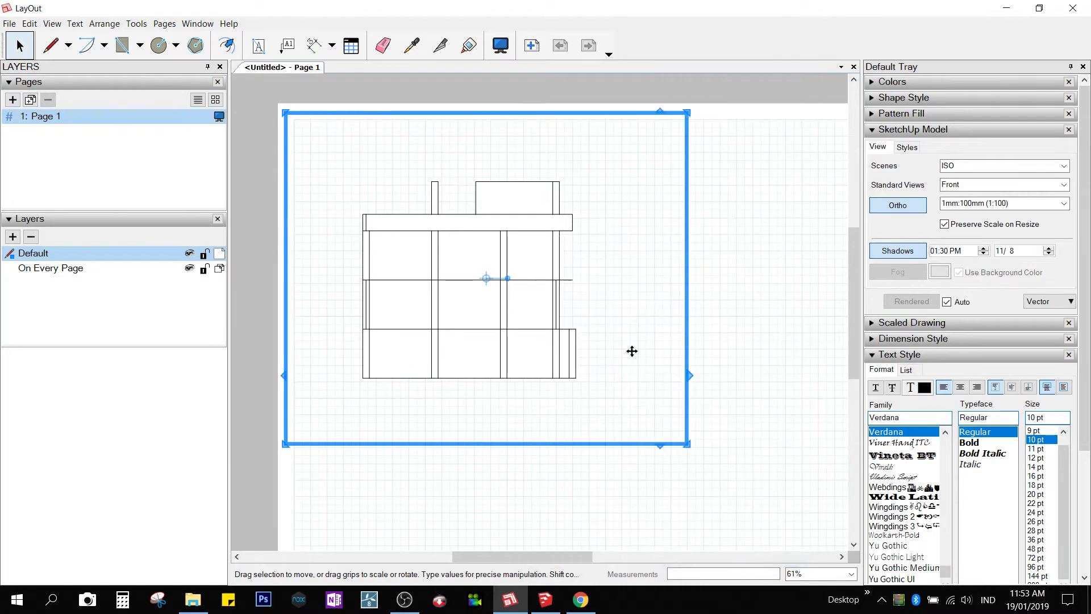
Copy the front-view viewport to the lower-right part of the page.
{"action": "scroll", "coordinate": [626, 352], "scroll_direction": "down", "scroll_amount": 2}
{"action": "scroll", "coordinate": [572, 360], "scroll_direction": "down", "scroll_amount": 2}
{"action": "middle_click_drag", "start_coordinate": [500, 346], "coordinate": [402, 285]}
{"action": "scroll", "coordinate": [398, 279], "scroll_direction": "up", "scroll_amount": 3}
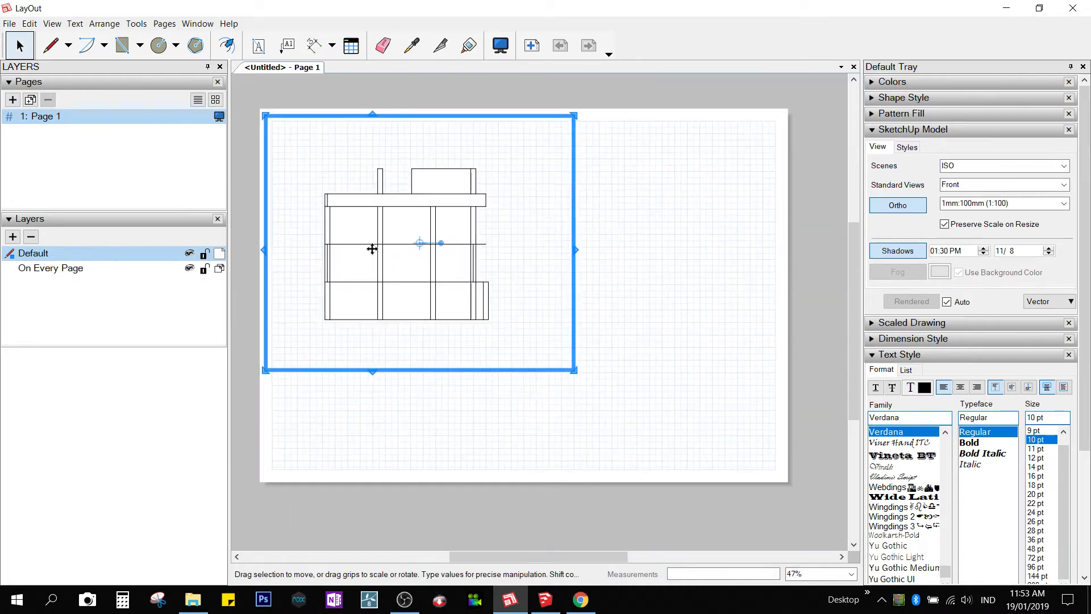
{"action": "left_click_drag", "start_coordinate": [602, 303], "coordinate": [622, 320], "text": "ctrl"}
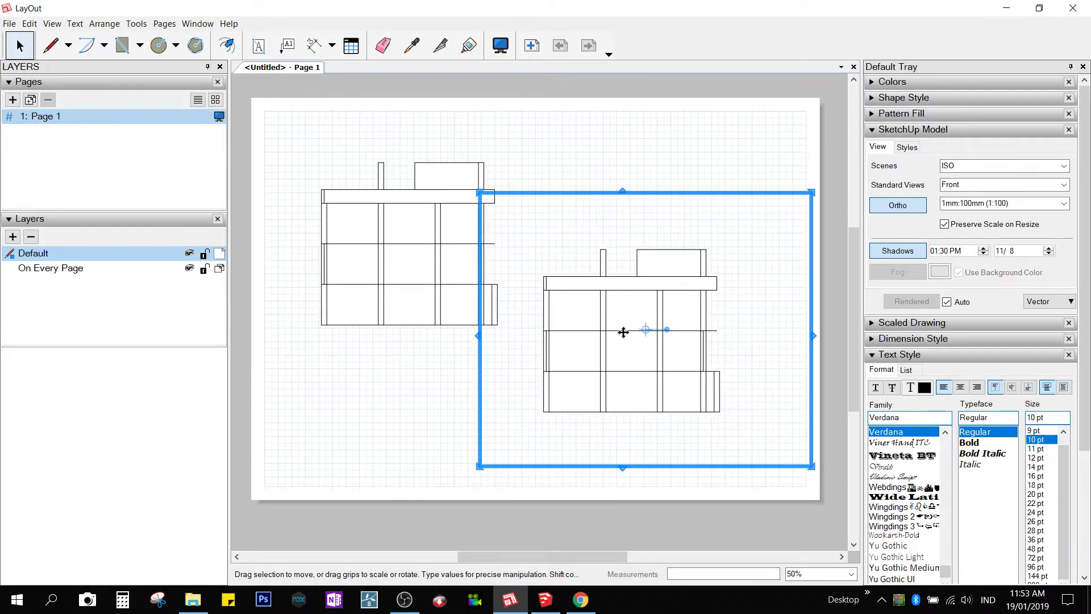
{"action": "scroll", "coordinate": [621, 329], "scroll_direction": "up", "scroll_amount": 1}
{"action": "key", "text": "Escape"}
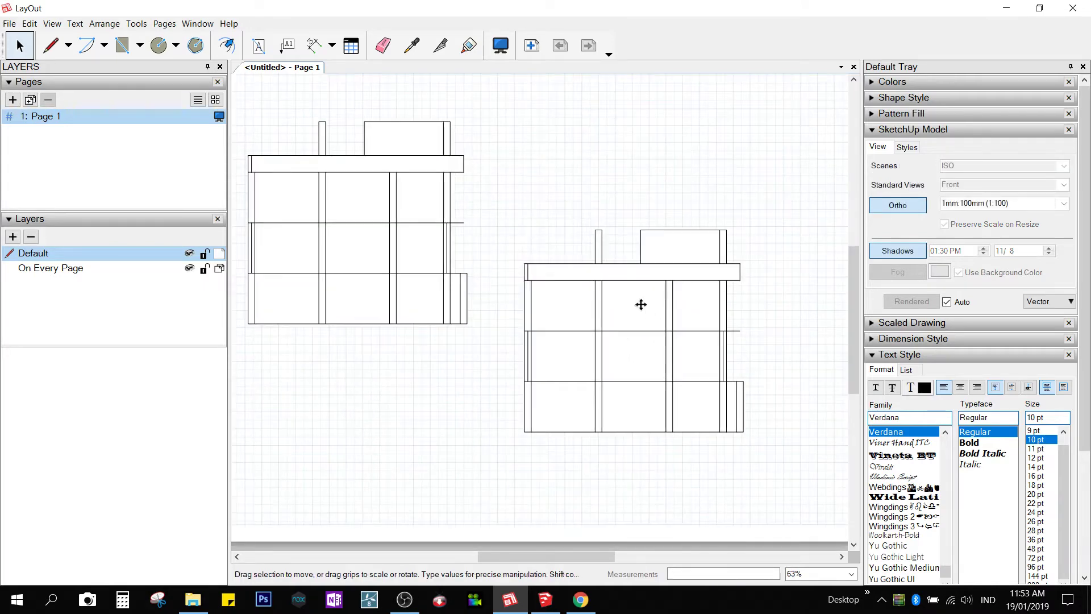
Try to switch the copied viewport to the ISO scene.
{"action": "left_click", "coordinate": [641, 305]}
{"action": "middle_click_drag", "start_coordinate": [631, 291], "coordinate": [601, 294]}
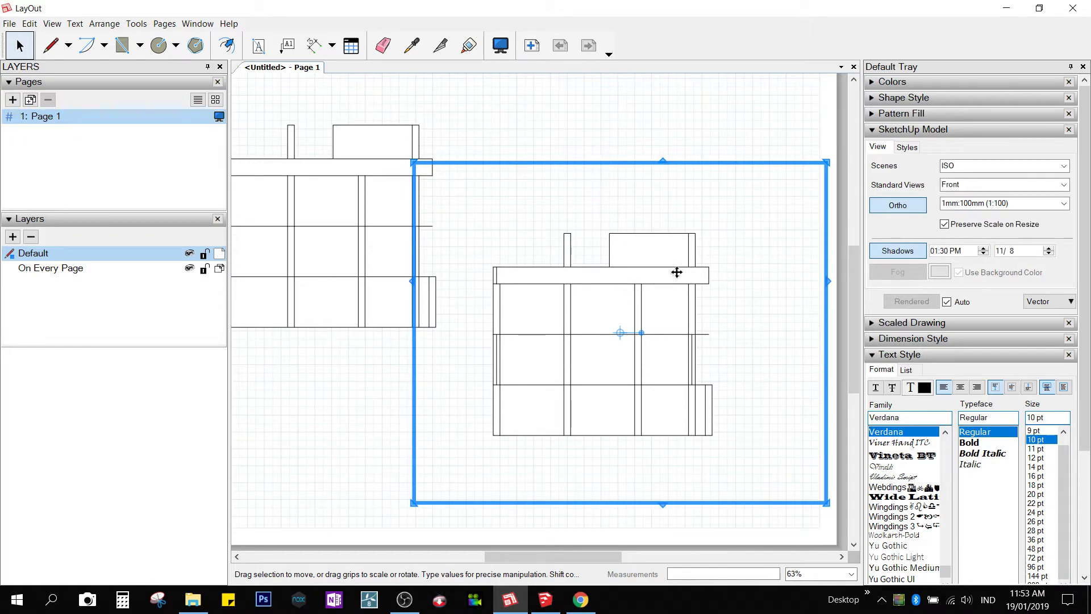
{"action": "right_click", "coordinate": [648, 253]}
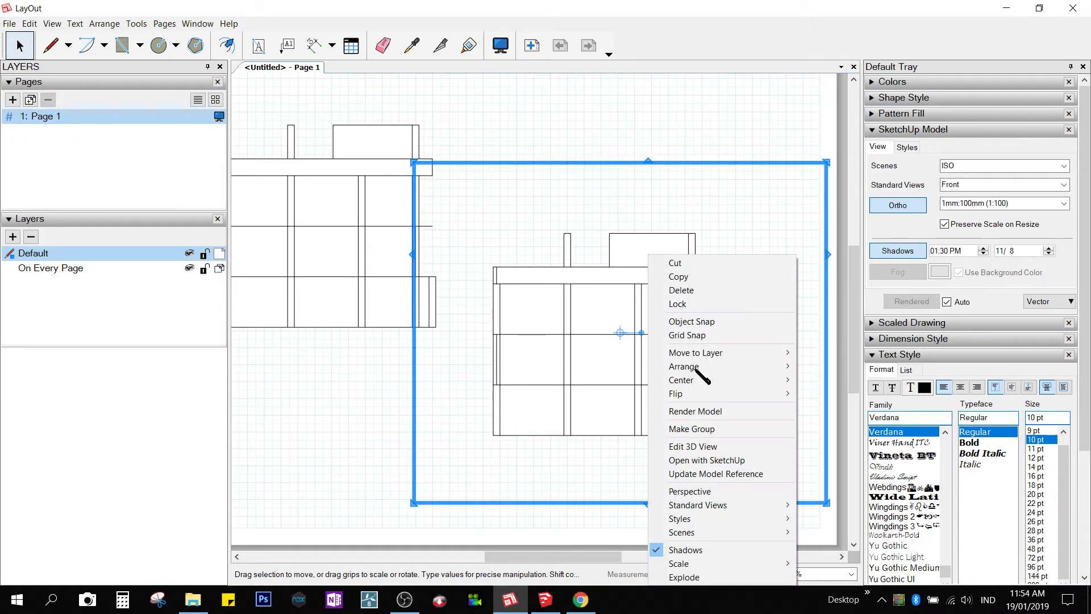
{"action": "mouse_move", "coordinate": [714, 532]}
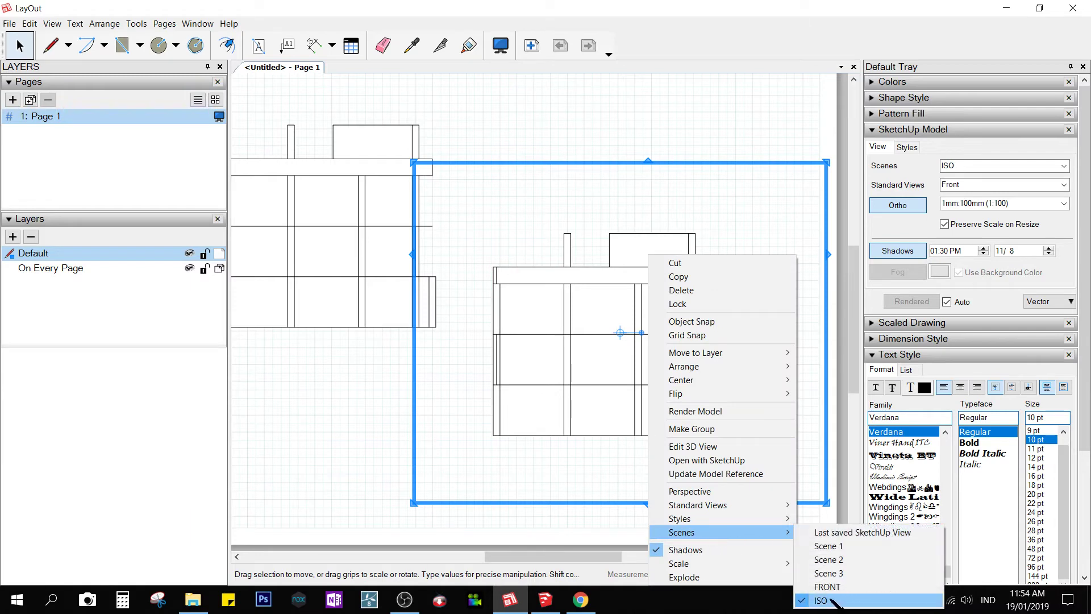
{"action": "left_click", "coordinate": [833, 601]}
{"action": "scroll", "coordinate": [659, 378], "scroll_direction": "down", "scroll_amount": 1}
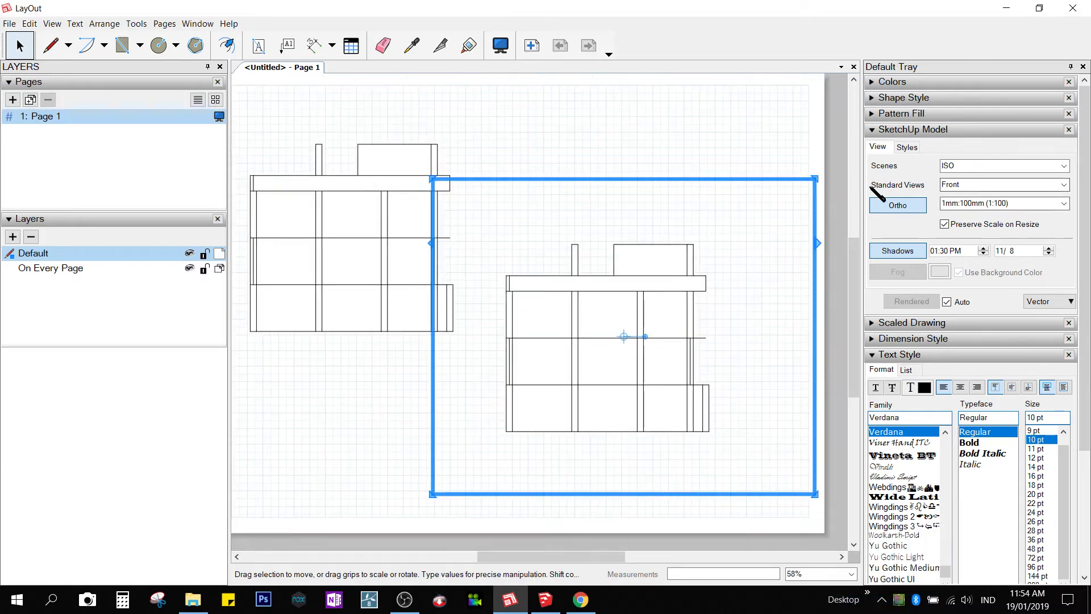
{"action": "left_click", "coordinate": [1061, 167]}
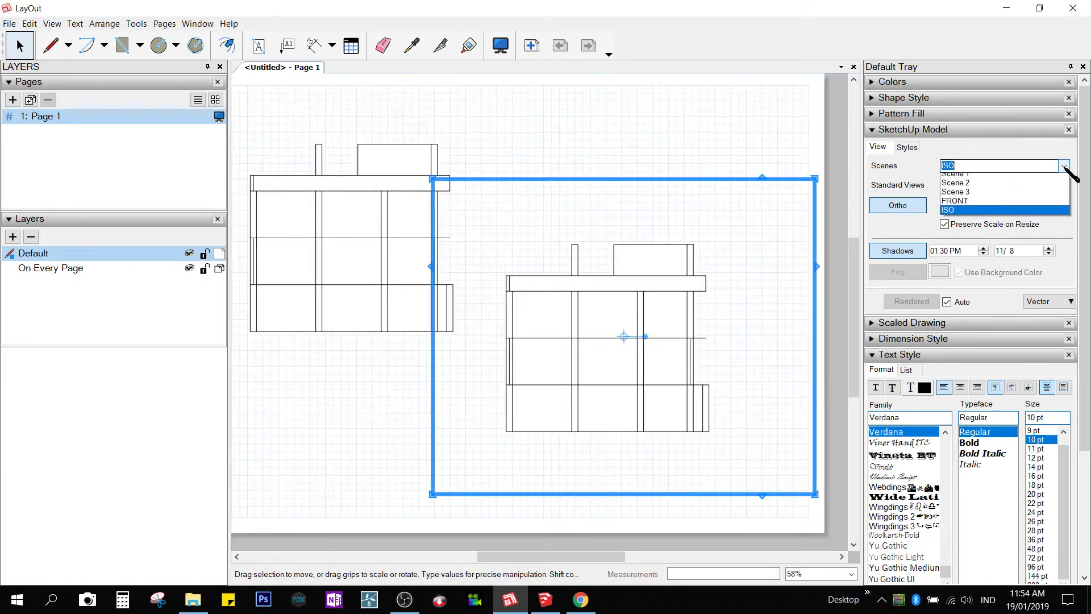
{"action": "scroll", "coordinate": [622, 300], "scroll_direction": "down", "scroll_amount": 1}
{"action": "right_click", "coordinate": [621, 286]}
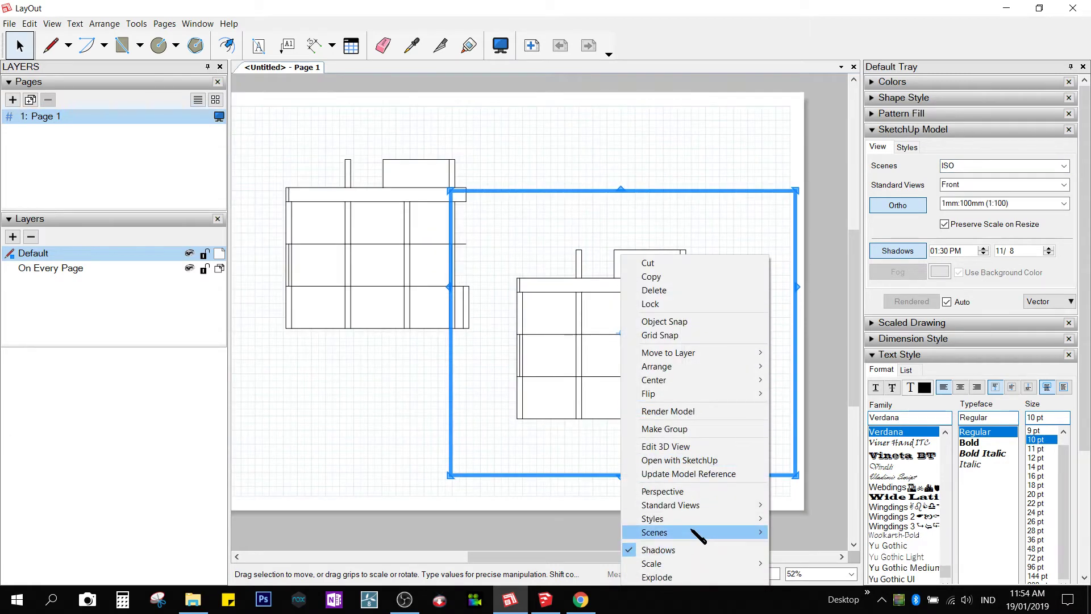
{"action": "mouse_move", "coordinate": [699, 532]}
{"action": "left_click", "coordinate": [808, 600]}
{"action": "left_click", "coordinate": [507, 540]}
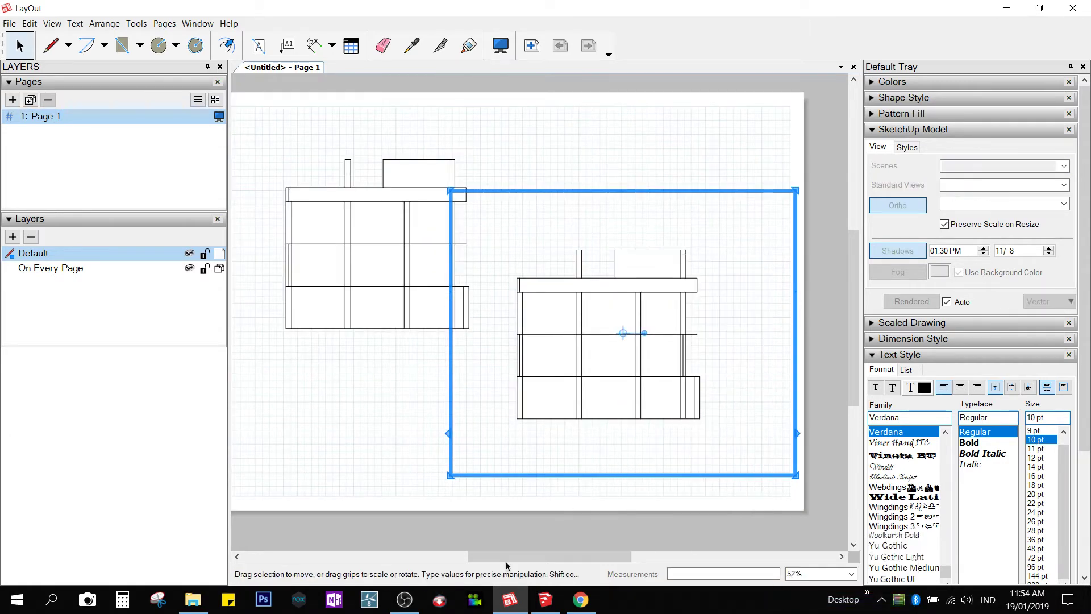
Switch to SketchUp and recall the ISOMETRIC scene.
{"action": "left_click", "coordinate": [545, 599]}
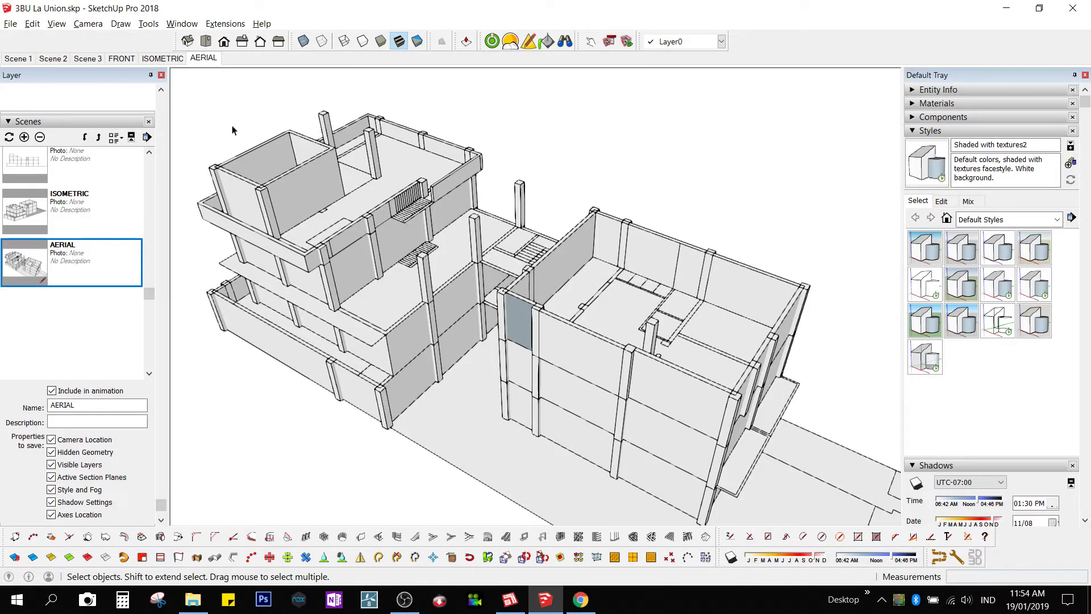
{"action": "left_click", "coordinate": [169, 57]}
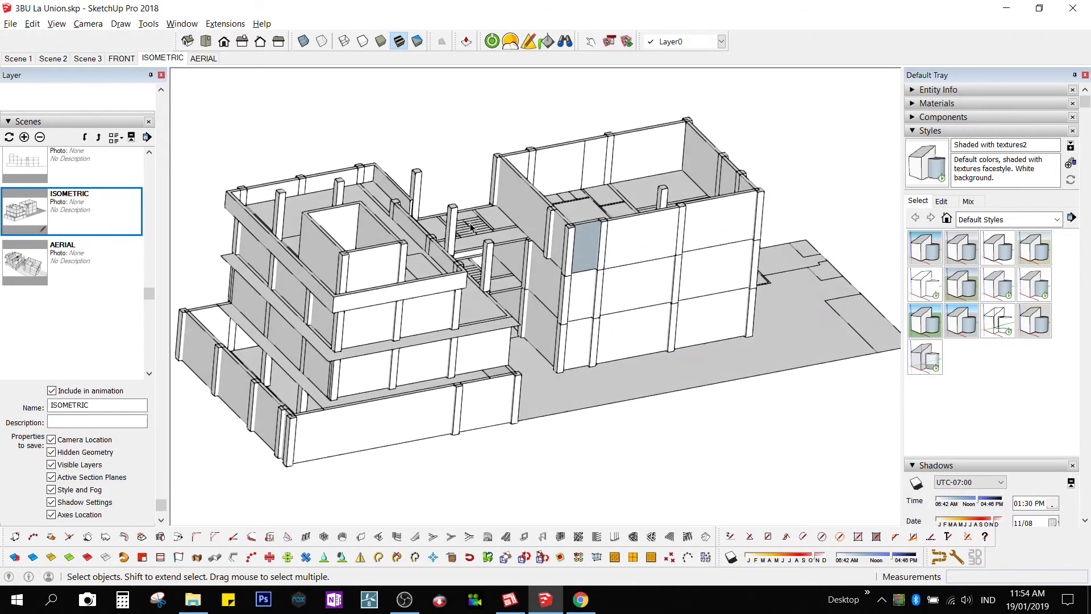
Switch to LayOut and update the model reference of the copied viewport.
{"action": "key", "text": "alt+Tab"}
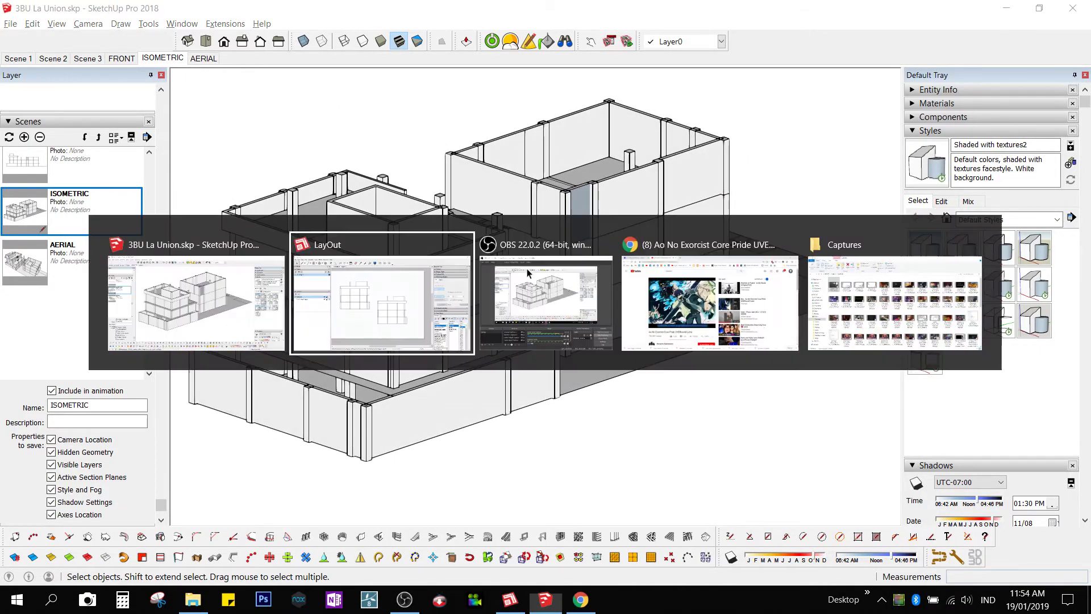
{"action": "right_click", "coordinate": [614, 271]}
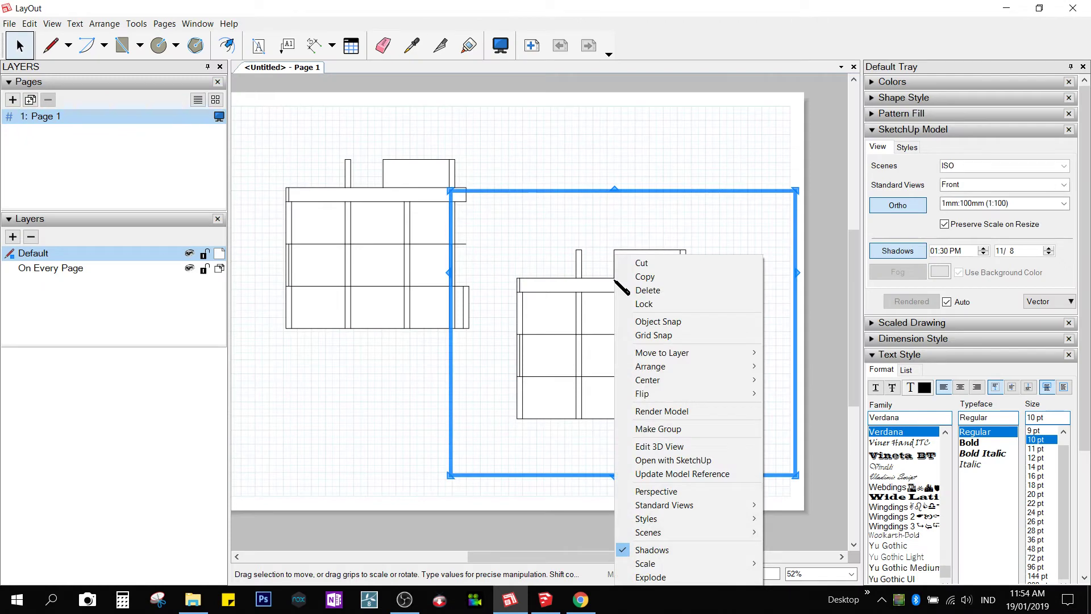
{"action": "left_click", "coordinate": [690, 474]}
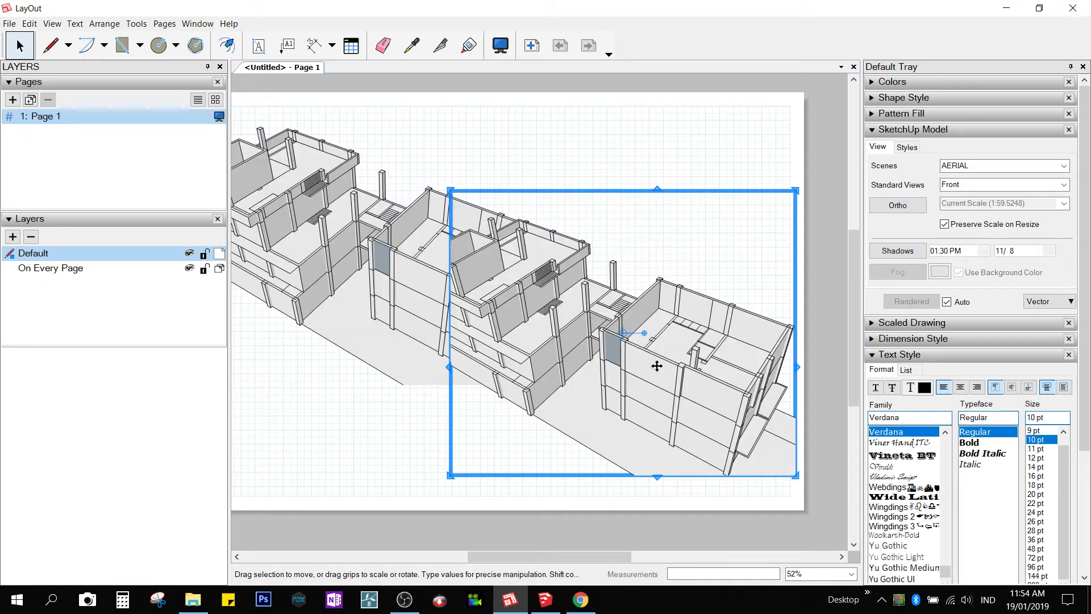
{"action": "scroll", "coordinate": [615, 327], "scroll_direction": "down", "scroll_amount": 2}
{"action": "scroll", "coordinate": [473, 186], "scroll_direction": "up", "scroll_amount": 2}
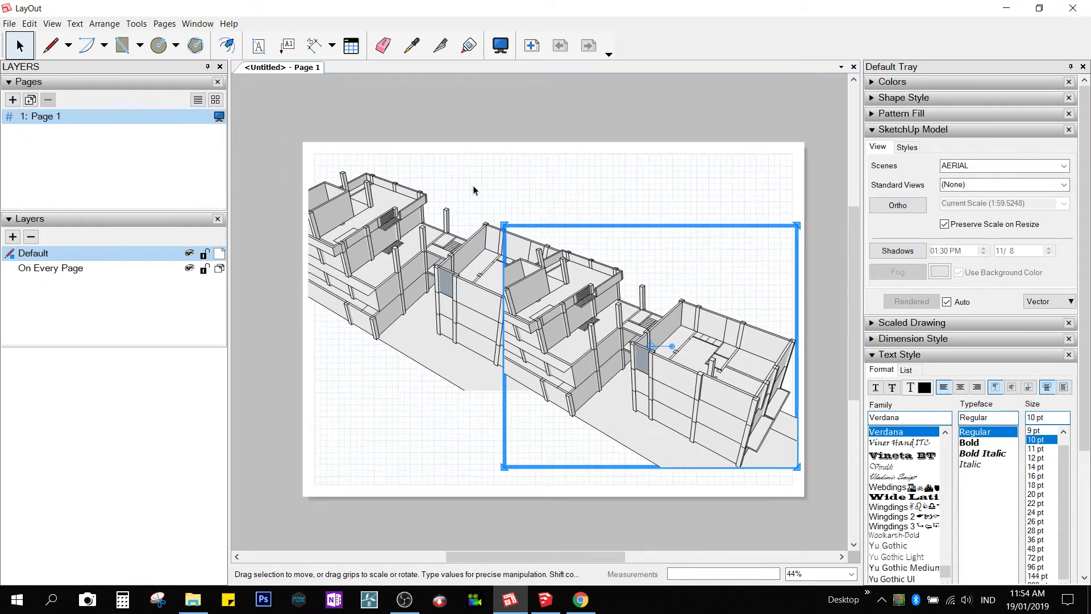
Set the original viewport at the page's upper left to the FRONT scene.
{"action": "left_click", "coordinate": [518, 169]}
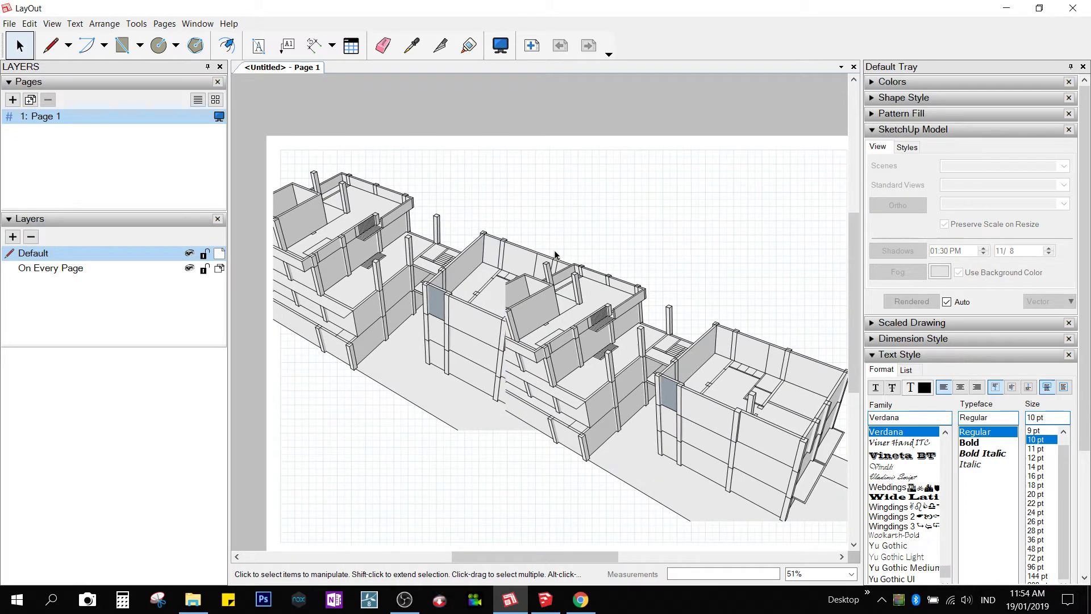
{"action": "scroll", "coordinate": [556, 255], "scroll_direction": "down", "scroll_amount": 1}
{"action": "right_click", "coordinate": [618, 253]}
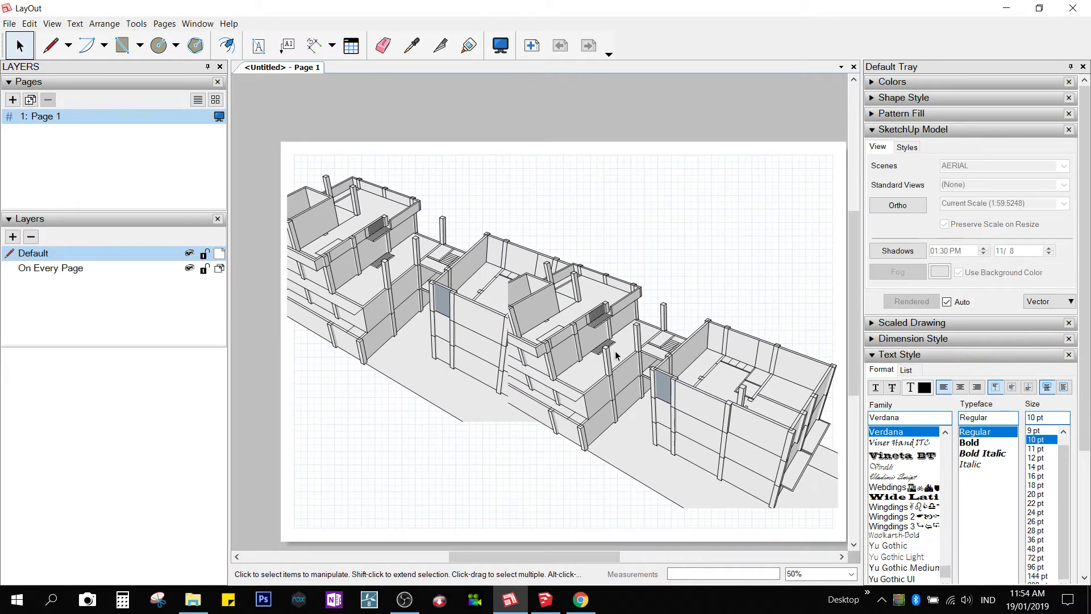
{"action": "left_click", "coordinate": [550, 178]}
{"action": "scroll", "coordinate": [427, 337], "scroll_direction": "up", "scroll_amount": 2}
{"action": "left_click", "coordinate": [405, 239]}
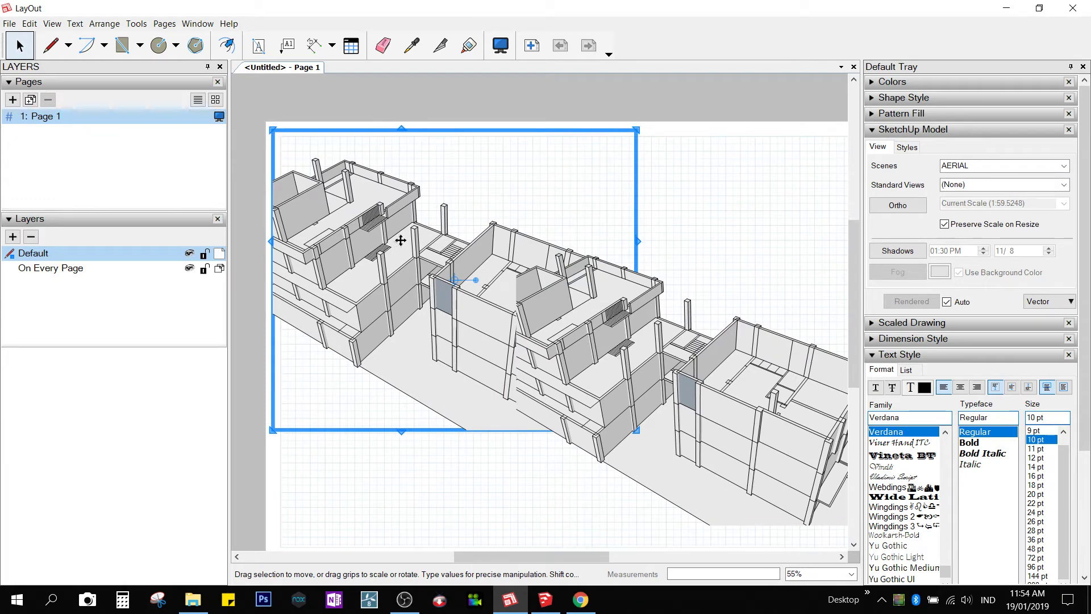
{"action": "right_click", "coordinate": [401, 240]}
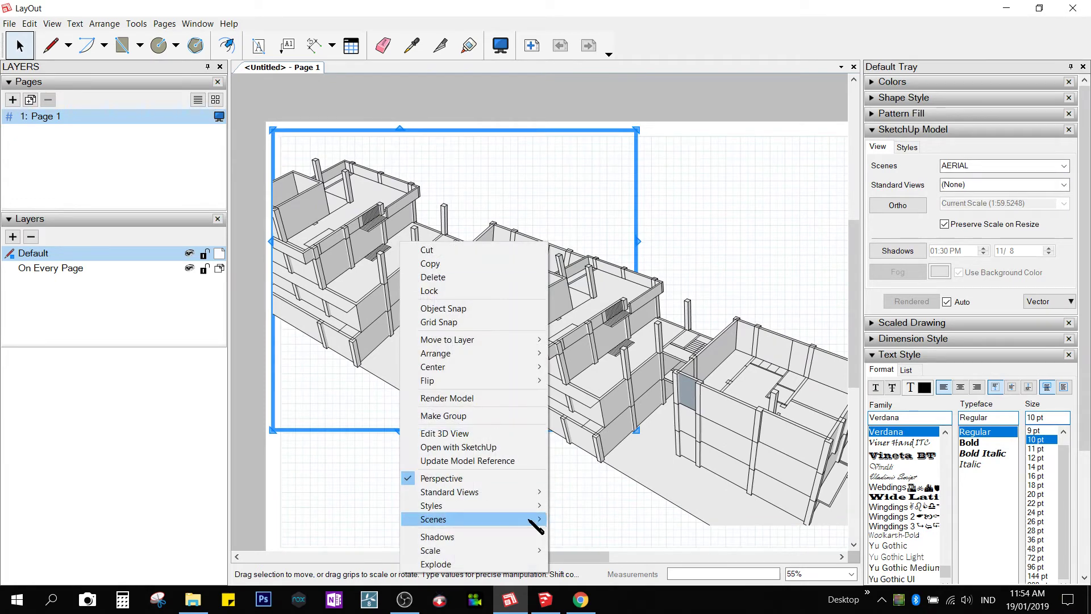
{"action": "mouse_move", "coordinate": [533, 519]}
{"action": "left_click", "coordinate": [586, 573]}
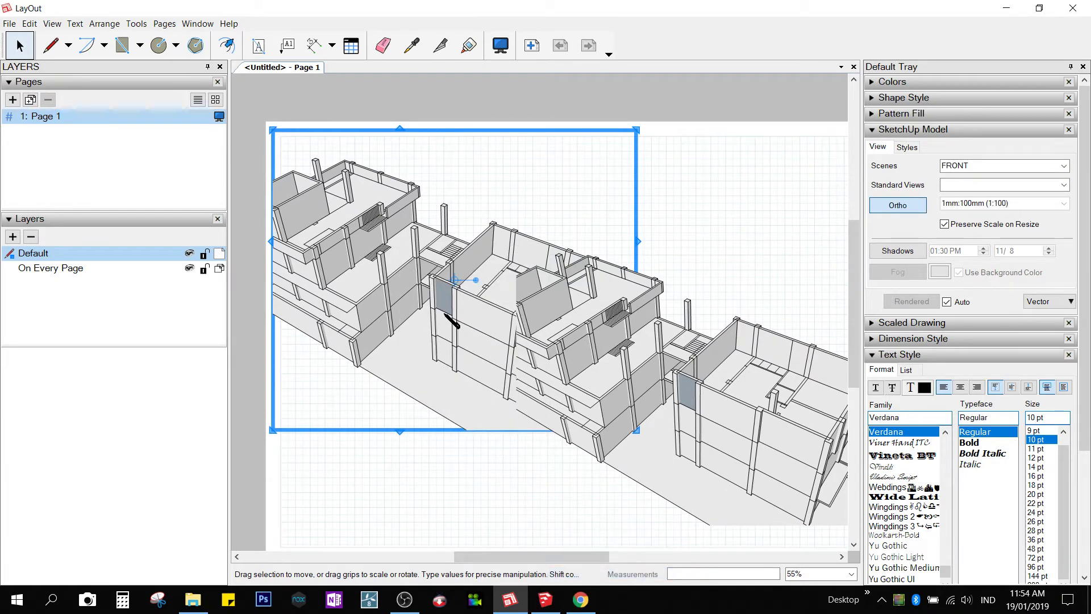
Set the copied viewport at the page's lower right to the ISOMETRIC scene.
{"action": "middle_click_drag", "start_coordinate": [439, 307], "coordinate": [406, 256]}
{"action": "right_click", "coordinate": [593, 326]}
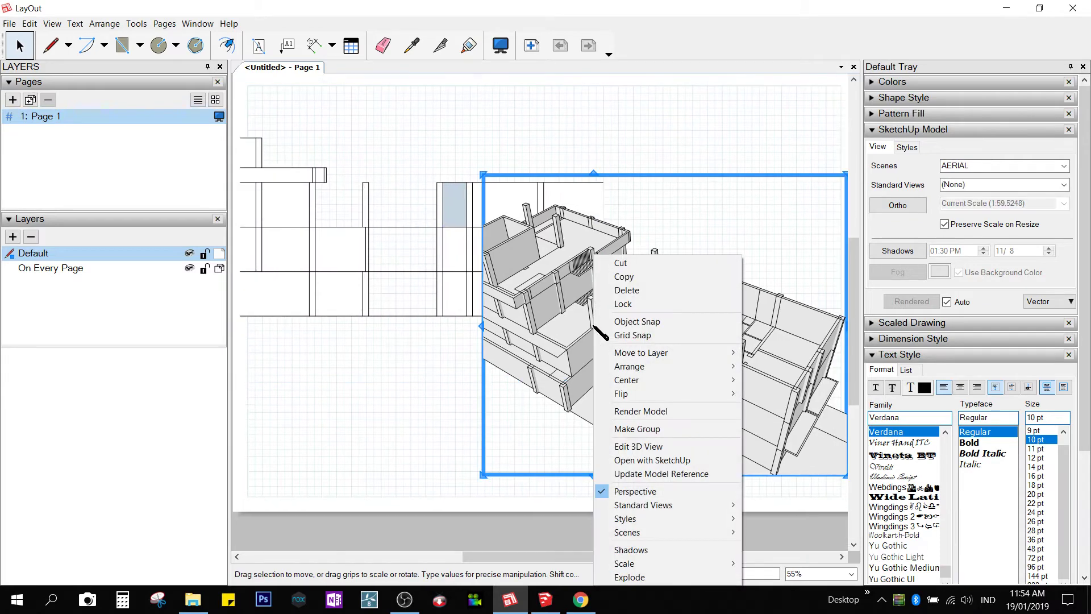
{"action": "left_click", "coordinate": [774, 519]}
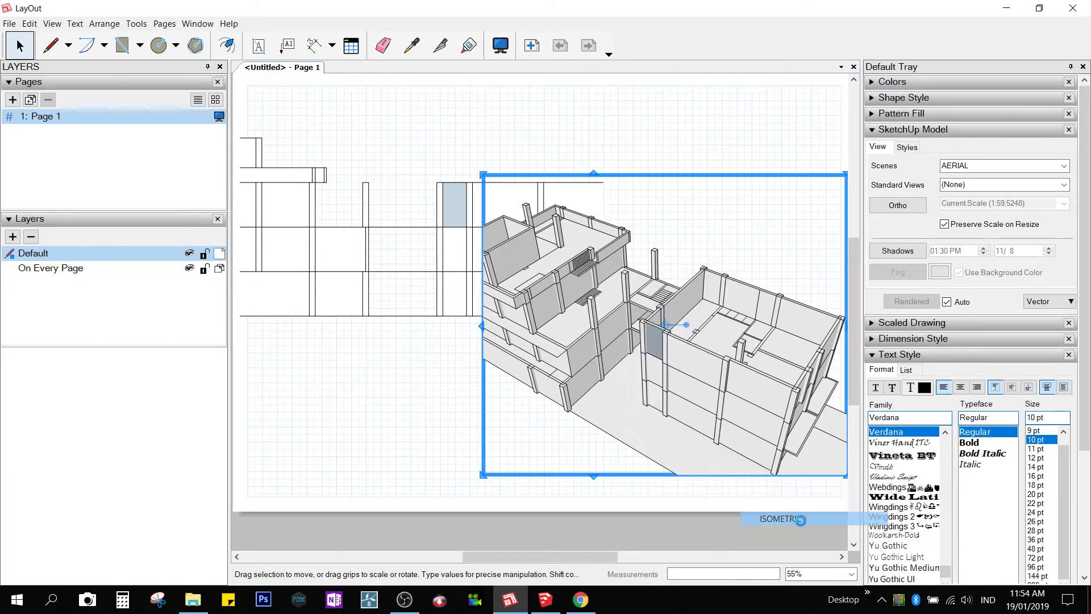
{"action": "scroll", "coordinate": [580, 361], "scroll_direction": "down", "scroll_amount": 1}
{"action": "scroll", "coordinate": [494, 323], "scroll_direction": "down", "scroll_amount": 1}
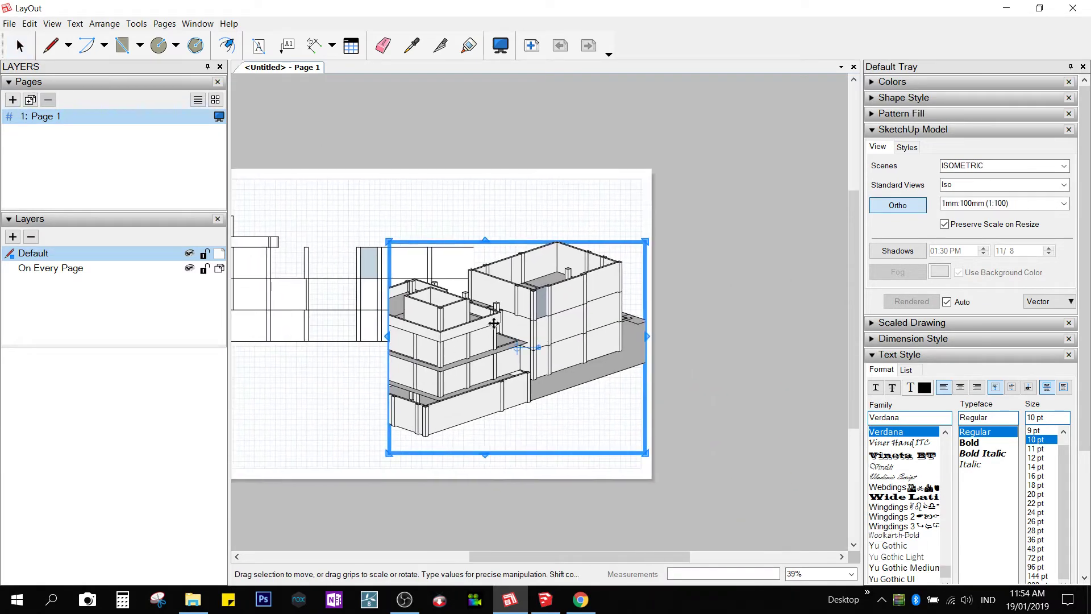
Copy the isometric viewport to the right, off the page, and set the copy to the AERIAL scene.
{"action": "left_click_drag", "start_coordinate": [675, 331], "coordinate": [747, 282], "text": "ctrl"}
{"action": "right_click", "coordinate": [748, 257]}
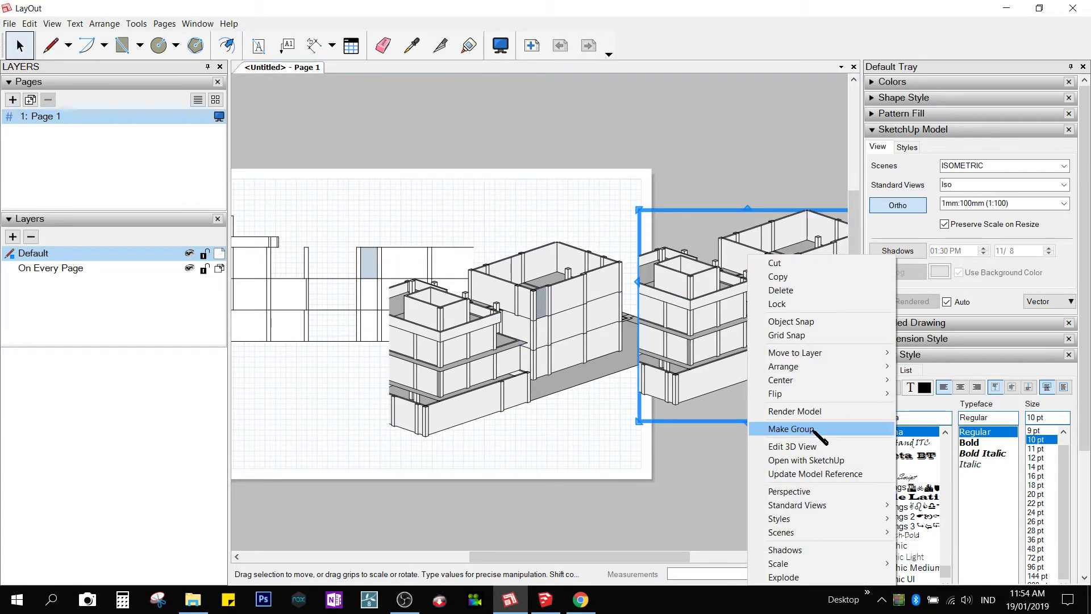
{"action": "mouse_move", "coordinate": [819, 533]}
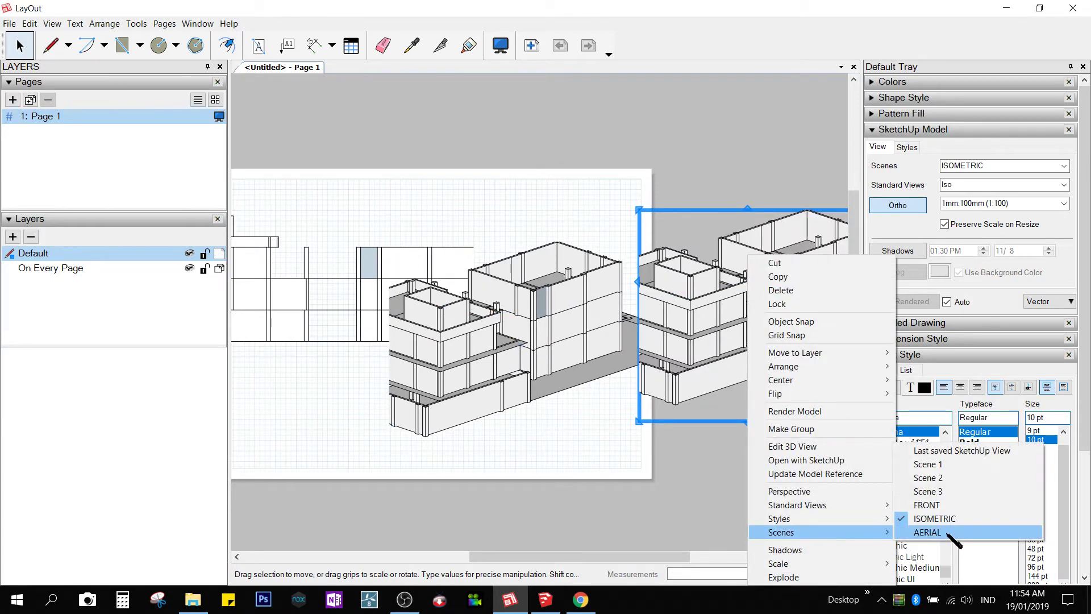
{"action": "left_click", "coordinate": [907, 546]}
{"action": "scroll", "coordinate": [630, 338], "scroll_direction": "up", "scroll_amount": 1}
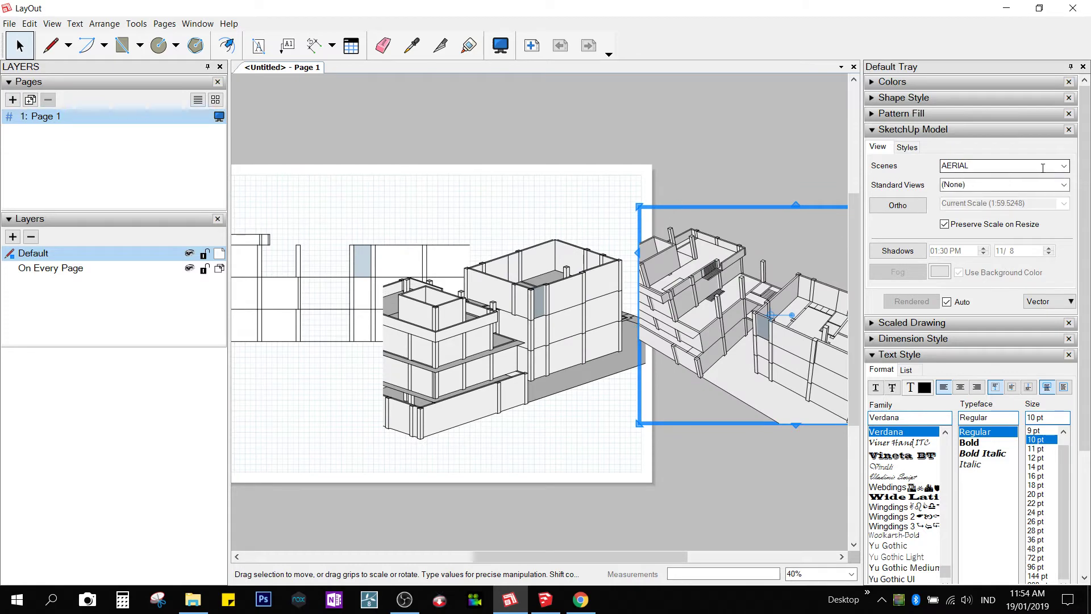
Move the front-view viewport slightly to the right on the page.
{"action": "scroll", "coordinate": [501, 309], "scroll_direction": "down", "scroll_amount": 2}
{"action": "middle_click_drag", "start_coordinate": [500, 308], "coordinate": [690, 311]}
{"action": "scroll", "coordinate": [555, 273], "scroll_direction": "up", "scroll_amount": 2}
{"action": "left_click", "coordinate": [556, 273]}
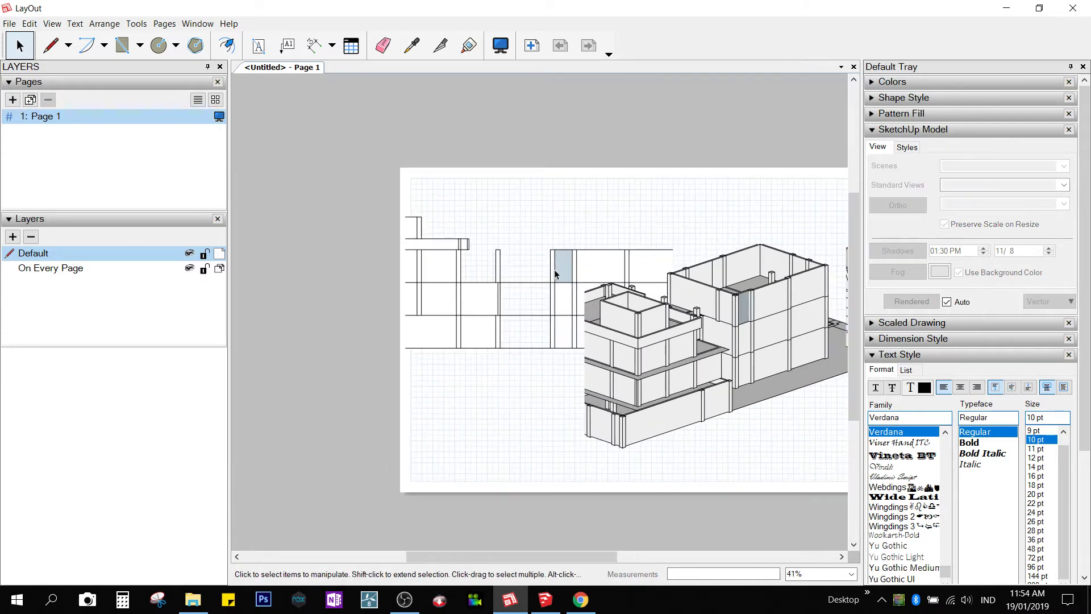
{"action": "middle_click_drag", "start_coordinate": [566, 264], "coordinate": [486, 268]}
{"action": "scroll", "coordinate": [486, 269], "scroll_direction": "up", "scroll_amount": 3}
{"action": "left_click_drag", "start_coordinate": [488, 262], "coordinate": [520, 257]}
{"action": "scroll", "coordinate": [537, 257], "scroll_direction": "down", "scroll_amount": 2}
{"action": "scroll", "coordinate": [528, 214], "scroll_direction": "up", "scroll_amount": 1}
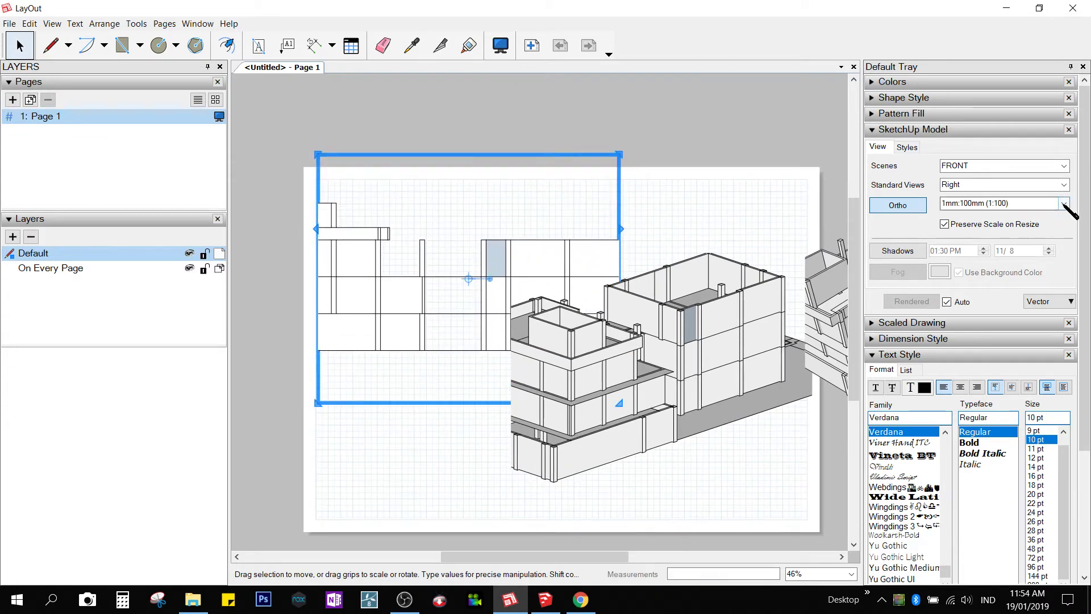
Edit the isometric viewport's model view, shrinking it to about 1:155 and shifting it so the whole building fits the frame.
{"action": "scroll", "coordinate": [523, 248], "scroll_direction": "up", "scroll_amount": 1}
{"action": "double_click", "coordinate": [523, 248]}
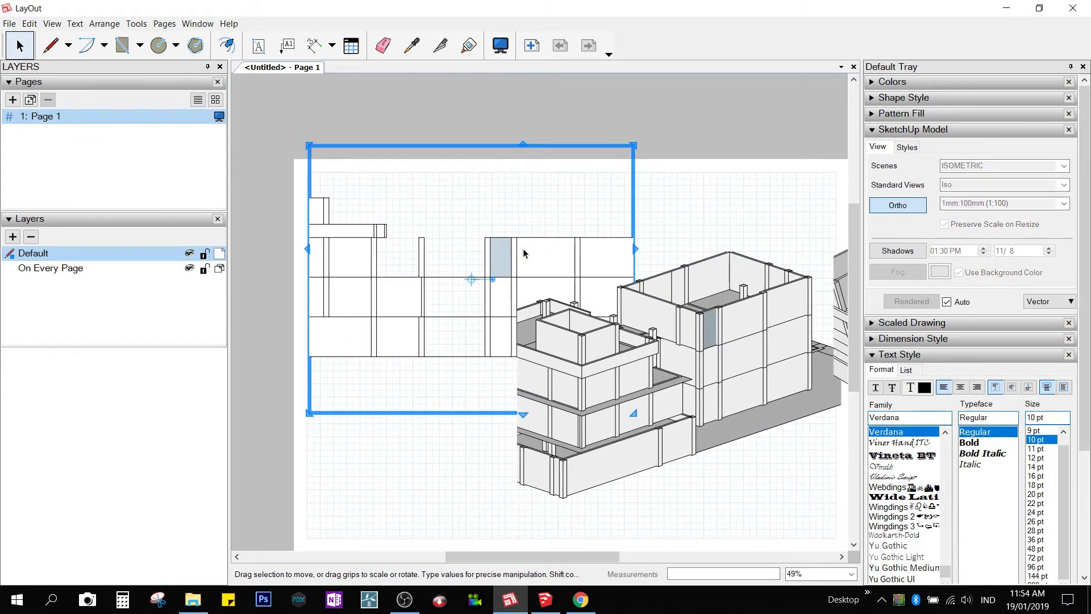
{"action": "scroll", "coordinate": [647, 300], "scroll_direction": "down", "scroll_amount": 4}
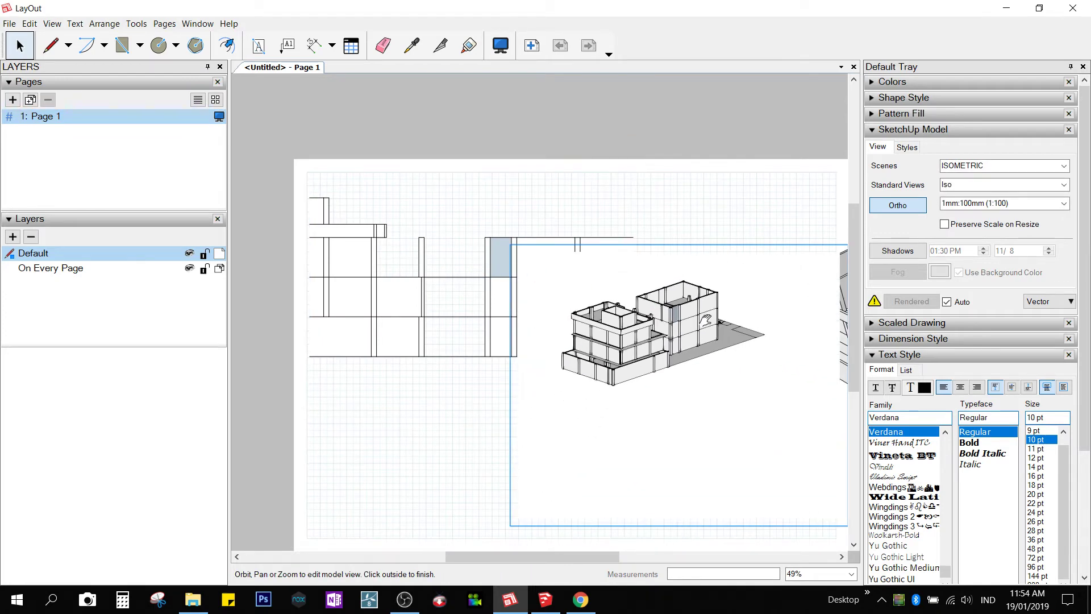
{"action": "middle_click_drag", "start_coordinate": [647, 300], "coordinate": [739, 398], "text": "shift"}
{"action": "scroll", "coordinate": [718, 380], "scroll_direction": "up", "scroll_amount": 3}
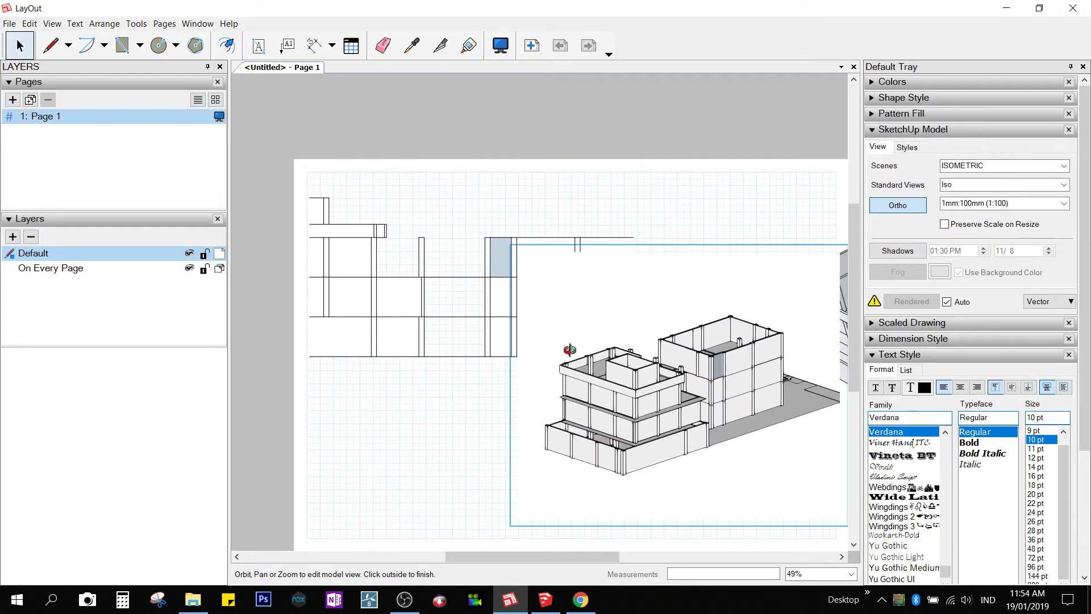
{"action": "left_click", "coordinate": [411, 385]}
{"action": "scroll", "coordinate": [512, 382], "scroll_direction": "down", "scroll_amount": 1}
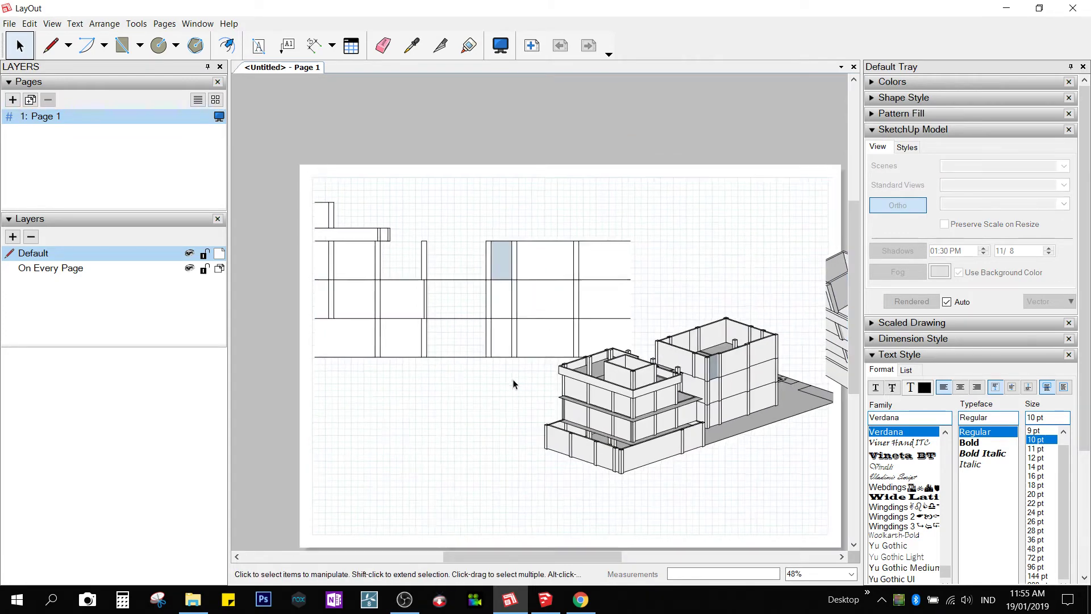
Edit the front-view viewport's model view, reducing it so the entire elevation fits inside the frame.
{"action": "double_click", "coordinate": [504, 278]}
{"action": "mouse_move", "coordinate": [504, 278]}
{"action": "middle_mouse_down", "text": "shift"}
{"action": "mouse_move", "coordinate": [504, 315]}
{"action": "mouse_move", "coordinate": [505, 284]}
{"action": "middle_mouse_up", "text": "shift"}
{"action": "scroll", "coordinate": [505, 283], "scroll_direction": "up", "scroll_amount": 3}
{"action": "scroll", "coordinate": [506, 287], "scroll_direction": "down", "scroll_amount": 4}
{"action": "left_click", "coordinate": [706, 215]}
Move the aerial viewport from outside the page onto its upper middle area.
{"action": "scroll", "coordinate": [706, 309], "scroll_direction": "down", "scroll_amount": 1}
{"action": "middle_click_drag", "start_coordinate": [709, 312], "coordinate": [543, 282]}
{"action": "left_click_drag", "start_coordinate": [747, 300], "coordinate": [407, 266]}
{"action": "scroll", "coordinate": [630, 269], "scroll_direction": "up", "scroll_amount": 2}
{"action": "middle_click_drag", "start_coordinate": [451, 270], "coordinate": [598, 266]}
{"action": "scroll", "coordinate": [600, 268], "scroll_direction": "down", "scroll_amount": 1}
{"action": "scroll", "coordinate": [662, 287], "scroll_direction": "up", "scroll_amount": 1}
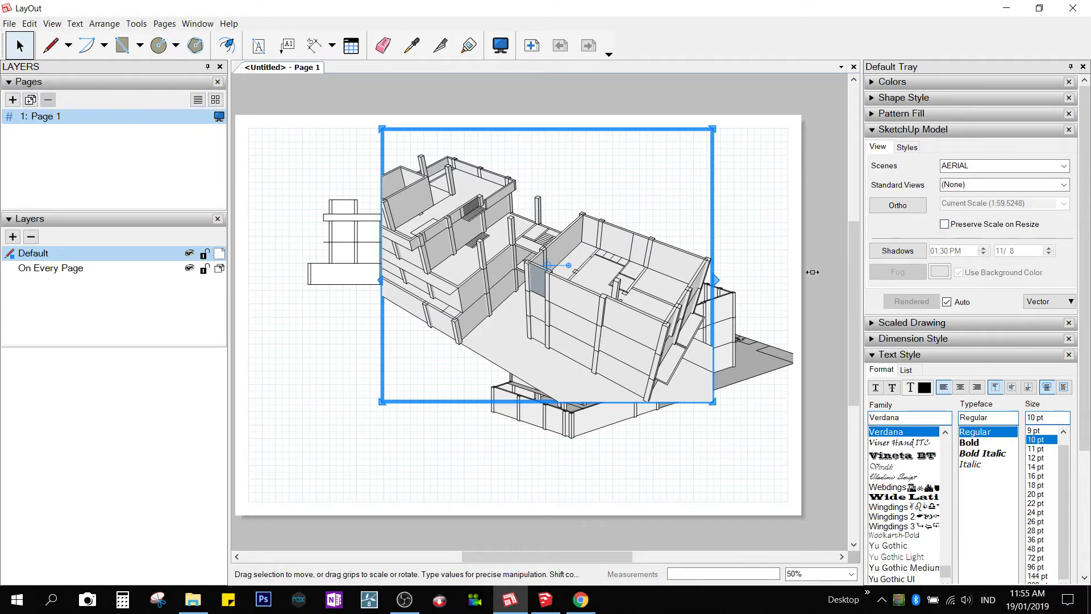
Widen the aerial viewport symmetrically about its center to uncover the cropped sides of the building.
{"action": "left_click_drag", "start_coordinate": [813, 272], "coordinate": [835, 272]}
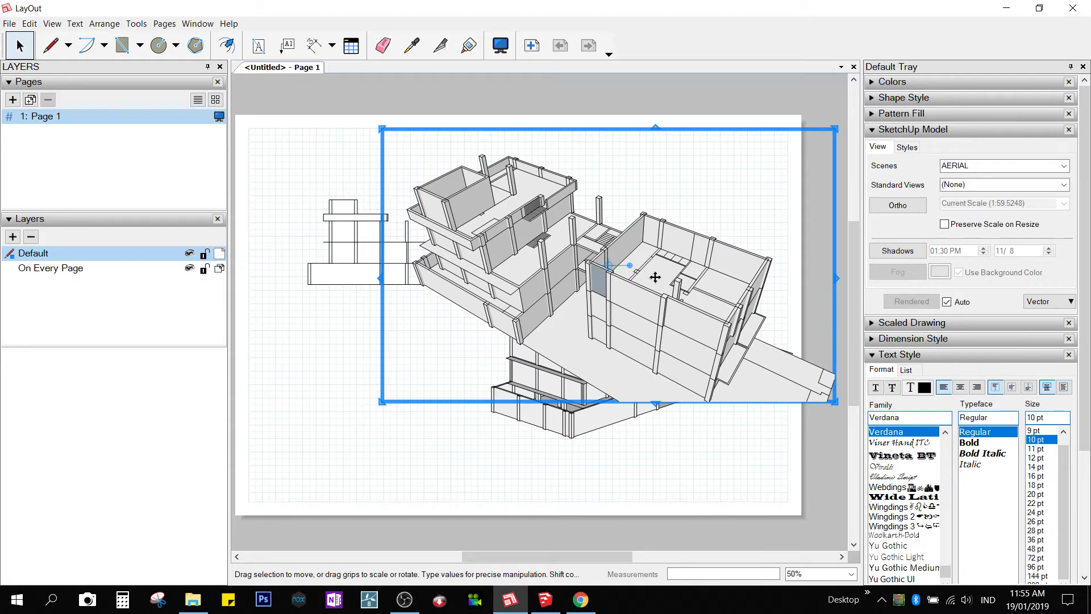
{"action": "key", "text": "ctrl+z"}
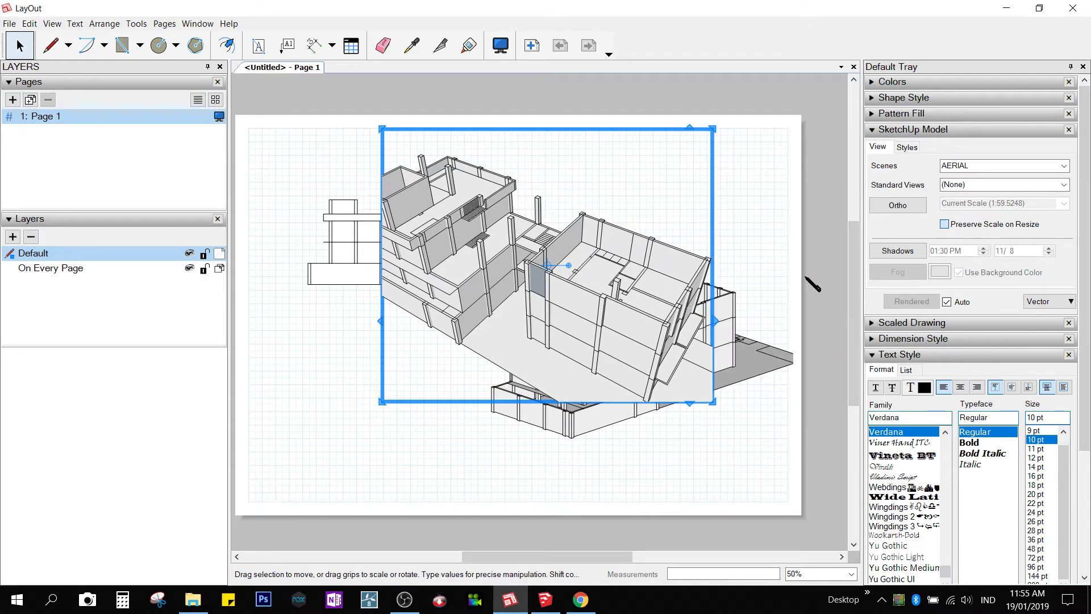
{"action": "left_click_drag", "start_coordinate": [796, 300], "coordinate": [836, 297], "text": "ctrl"}
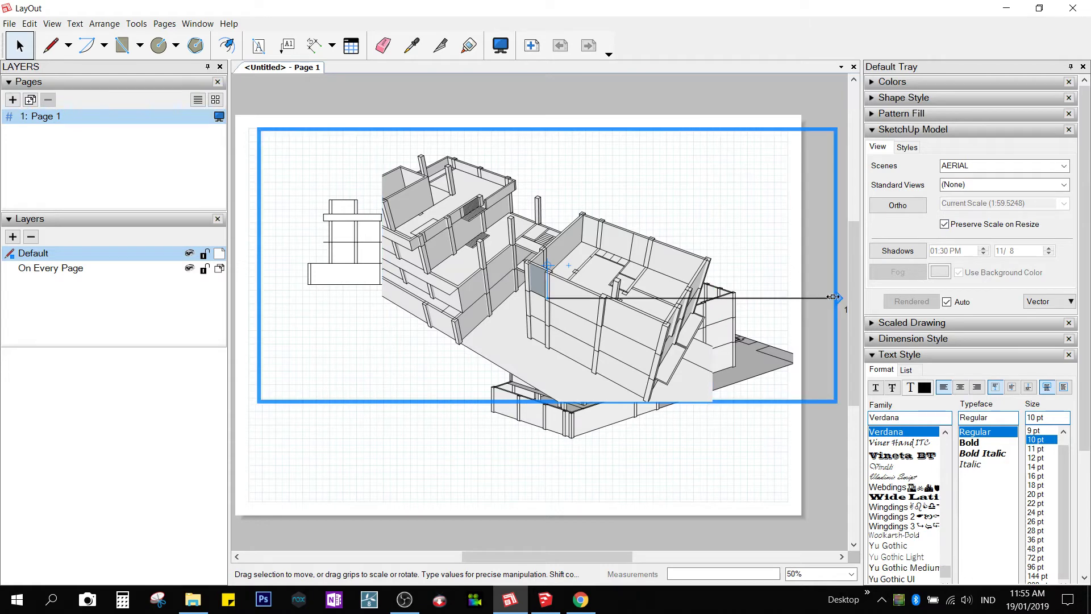
{"action": "scroll", "coordinate": [594, 283], "scroll_direction": "down", "scroll_amount": 1}
{"action": "middle_click_drag", "start_coordinate": [595, 283], "coordinate": [633, 244]}
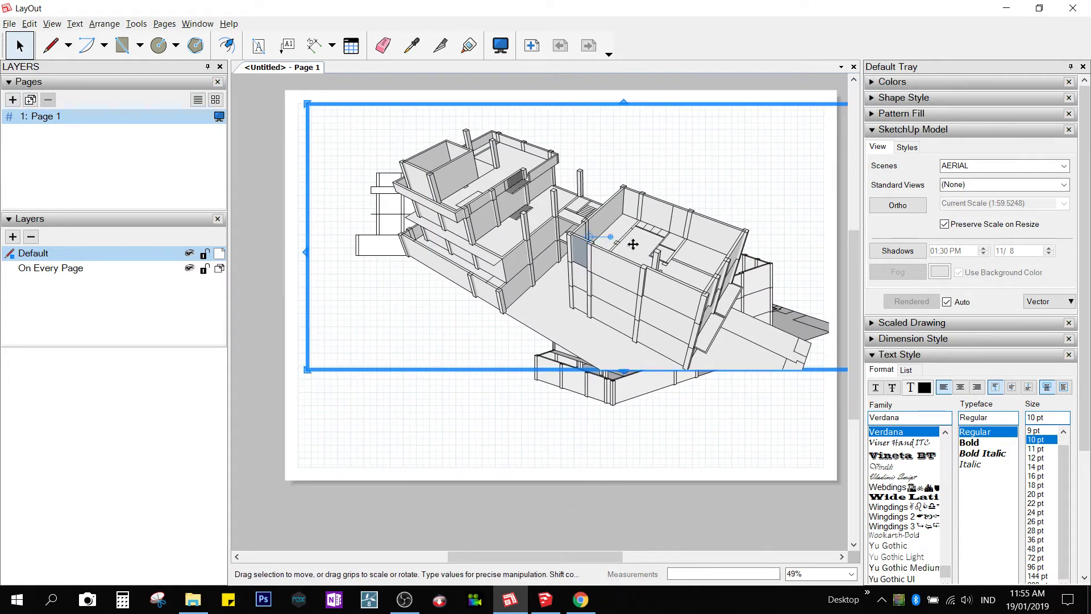
Move the aerial viewport to the page's lower left and shrink its model view to fit the frame.
{"action": "left_click_drag", "start_coordinate": [633, 244], "coordinate": [487, 329]}
{"action": "scroll", "coordinate": [487, 329], "scroll_direction": "up", "scroll_amount": 1}
{"action": "double_click", "coordinate": [487, 330]}
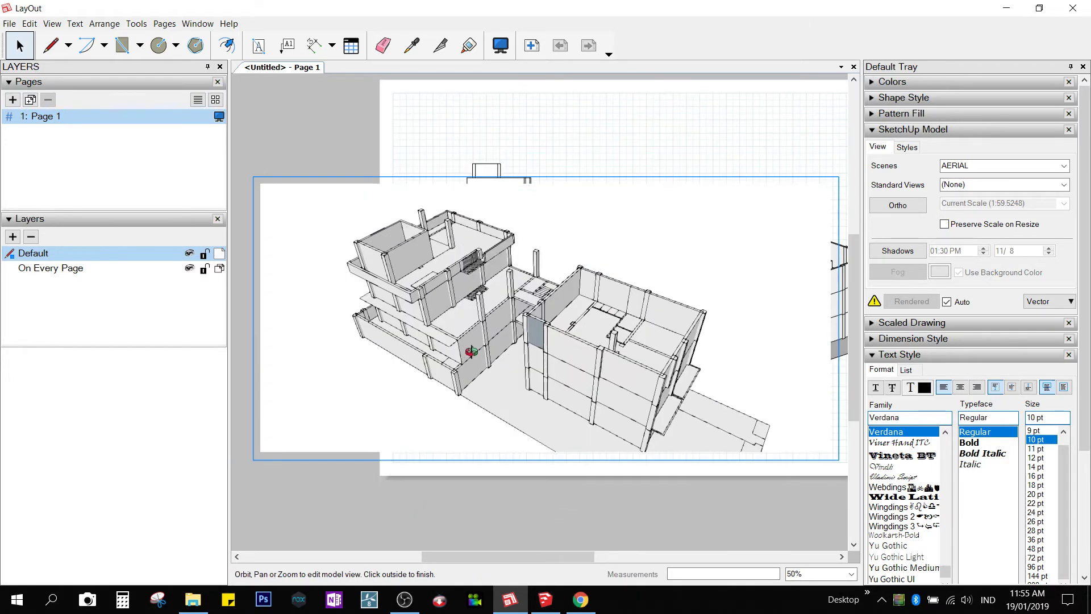
{"action": "scroll", "coordinate": [517, 332], "scroll_direction": "down", "scroll_amount": 3}
{"action": "left_click", "coordinate": [563, 134]}
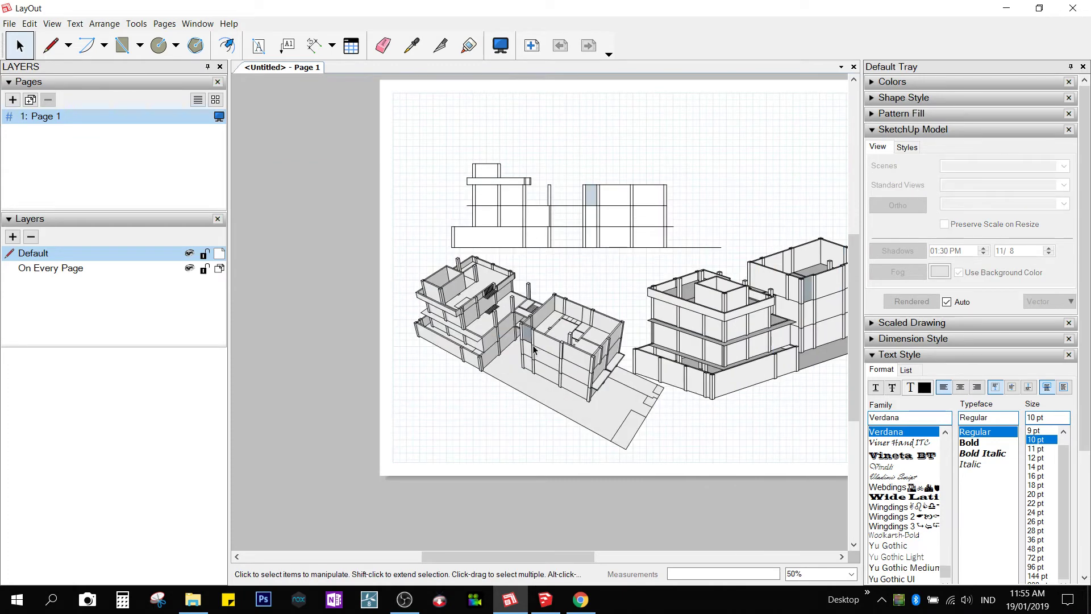
Shift the isometric viewport slightly up and to the right, and move the front-view viewport higher on the page.
{"action": "middle_click_drag", "start_coordinate": [492, 298], "coordinate": [461, 255]}
{"action": "scroll", "coordinate": [668, 272], "scroll_direction": "up", "scroll_amount": 1}
{"action": "middle_click_drag", "start_coordinate": [669, 272], "coordinate": [615, 327]}
{"action": "left_click", "coordinate": [708, 299]}
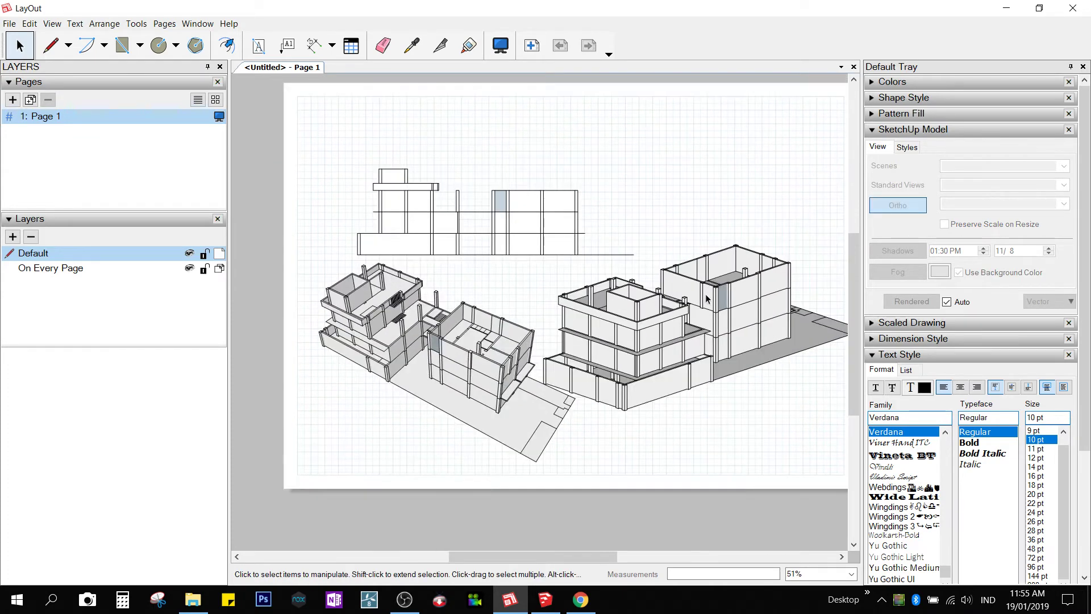
{"action": "mouse_move", "coordinate": [717, 290]}
{"action": "left_mouse_down"}
{"action": "mouse_move", "coordinate": [734, 248]}
{"action": "mouse_move", "coordinate": [734, 269]}
{"action": "left_mouse_up"}
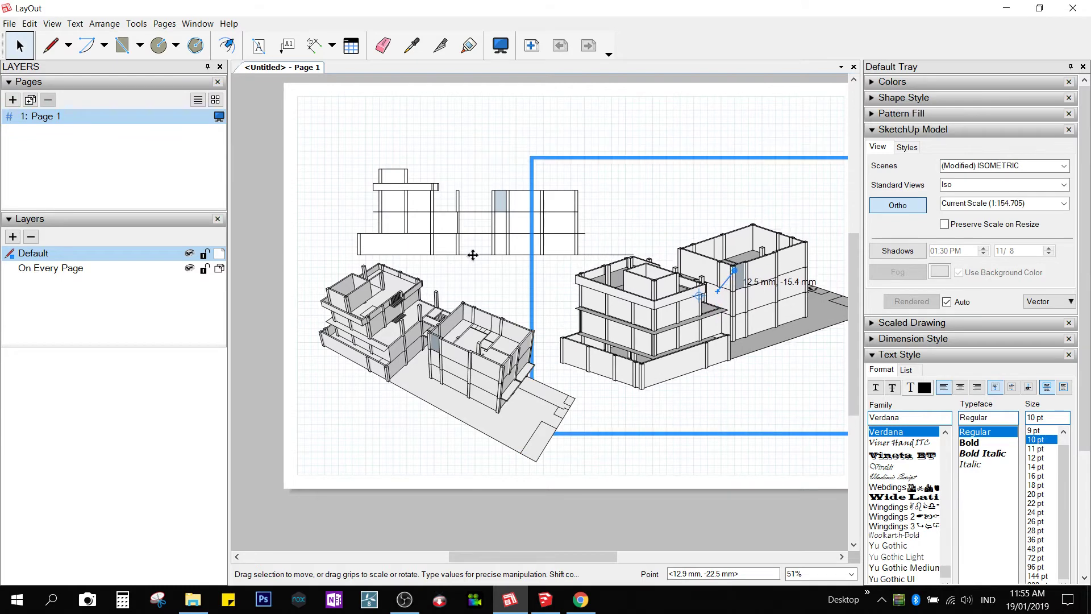
{"action": "left_click", "coordinate": [472, 254]}
{"action": "left_click_drag", "start_coordinate": [523, 202], "coordinate": [519, 166]}
Add the text label "RIGHT-SIDE ELEVATION" centered beneath the elevation drawing.
{"action": "key", "text": "t"}
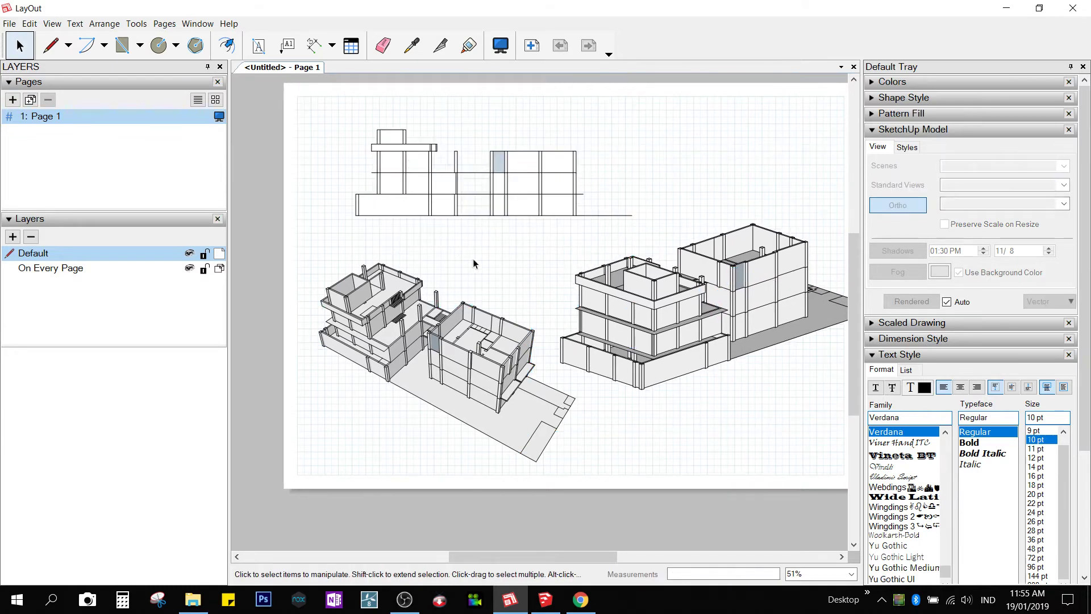
{"action": "scroll", "coordinate": [469, 227], "scroll_direction": "up", "scroll_amount": 1}
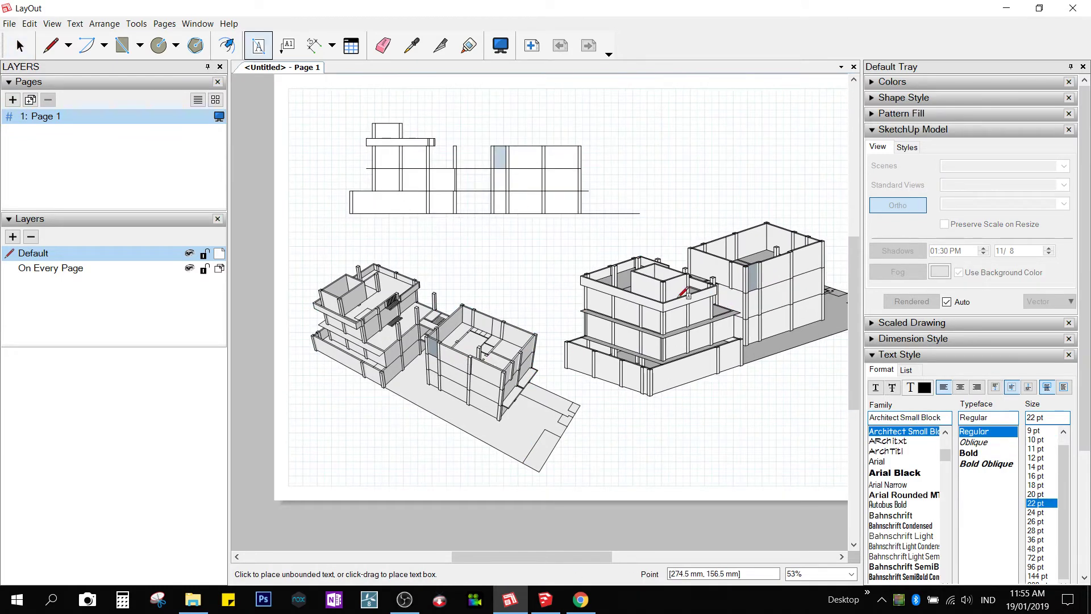
{"action": "scroll", "coordinate": [377, 182], "scroll_direction": "up", "scroll_amount": 2}
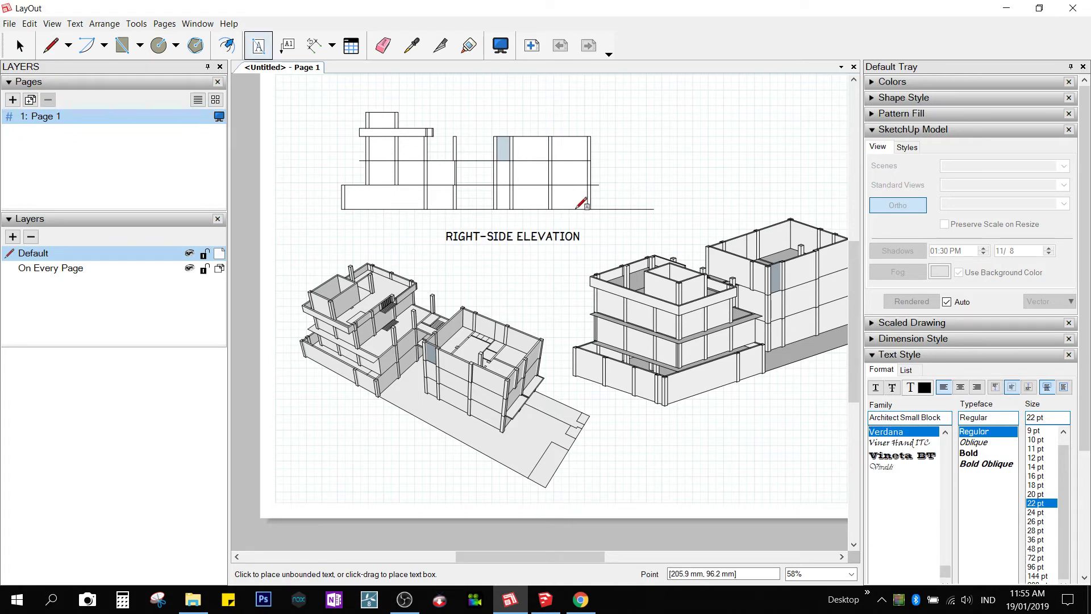
{"action": "key", "text": "space"}
{"action": "left_click", "coordinate": [553, 235]}
Copy the elevation label beneath the aerial view and change the copy's text to "AERIAL PERSPECTIVE".
{"action": "mouse_move", "coordinate": [560, 235]}
{"action": "left_mouse_down"}
{"action": "mouse_move", "coordinate": [514, 203]}
{"action": "mouse_move", "coordinate": [433, 465]}
{"action": "left_mouse_up"}
{"action": "double_click", "coordinate": [433, 465]}
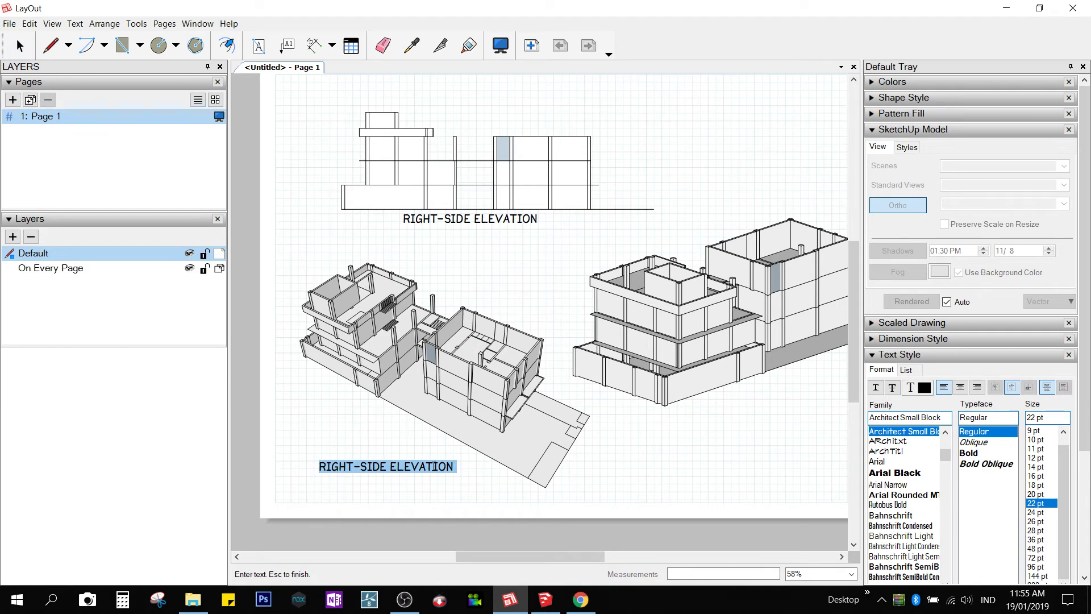
{"action": "type", "text": "AE "}
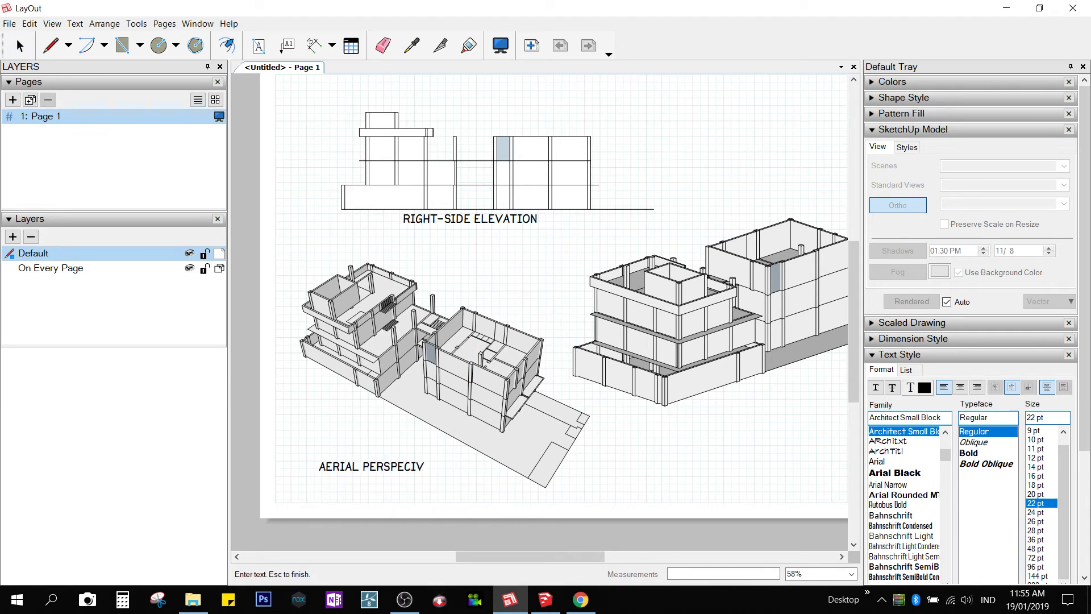
{"action": "type", "text": "E"}
{"action": "key", "text": "Escape"}
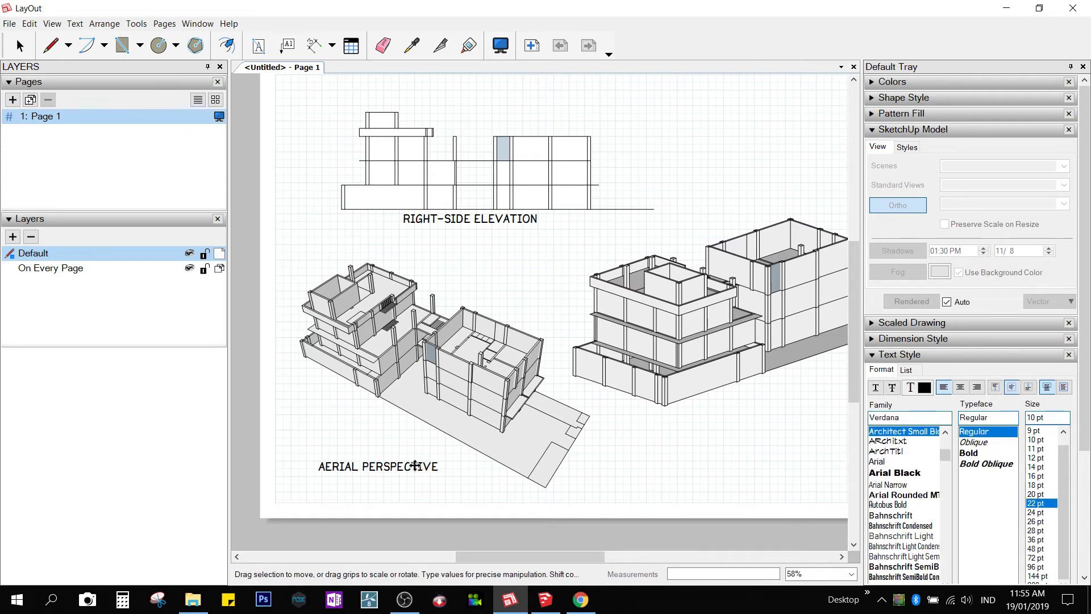
Copy the aerial label beneath the isometric drawing and replace the copy's text with "ISOMERIC VIEW".
{"action": "left_click_drag", "start_coordinate": [419, 467], "coordinate": [779, 409], "text": "ctrl"}
{"action": "double_click", "coordinate": [778, 409]}
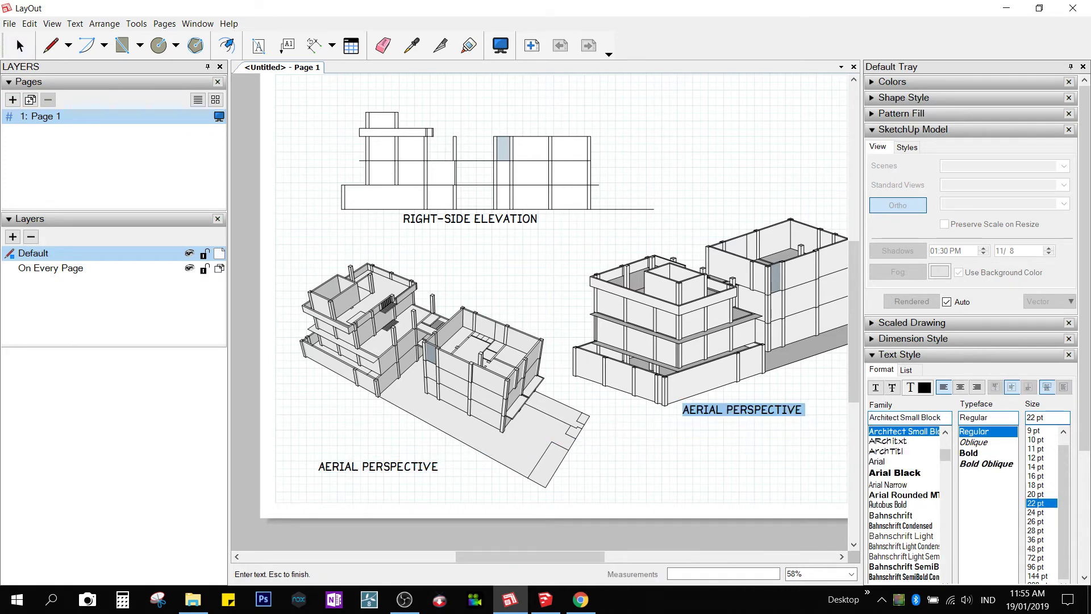
{"action": "type", "text": "ISOMERIC VIEW"}
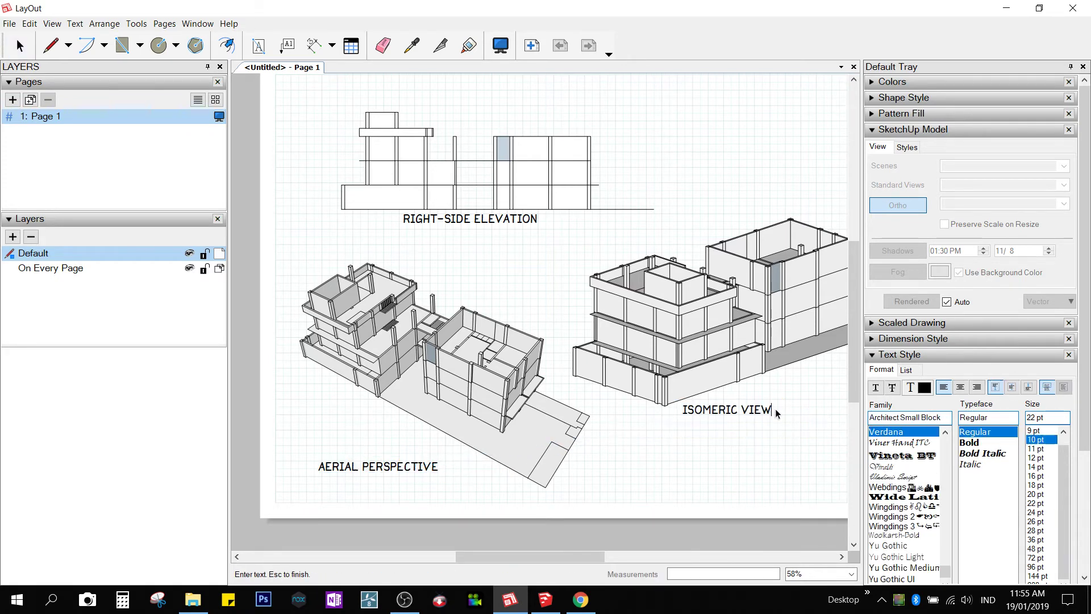
{"action": "key", "text": "Escape"}
{"action": "scroll", "coordinate": [719, 438], "scroll_direction": "down", "scroll_amount": 2}
Correct the spelling of the isometric drawing's label to "ISOMETRIC VIEW".
{"action": "right_click", "coordinate": [717, 423]}
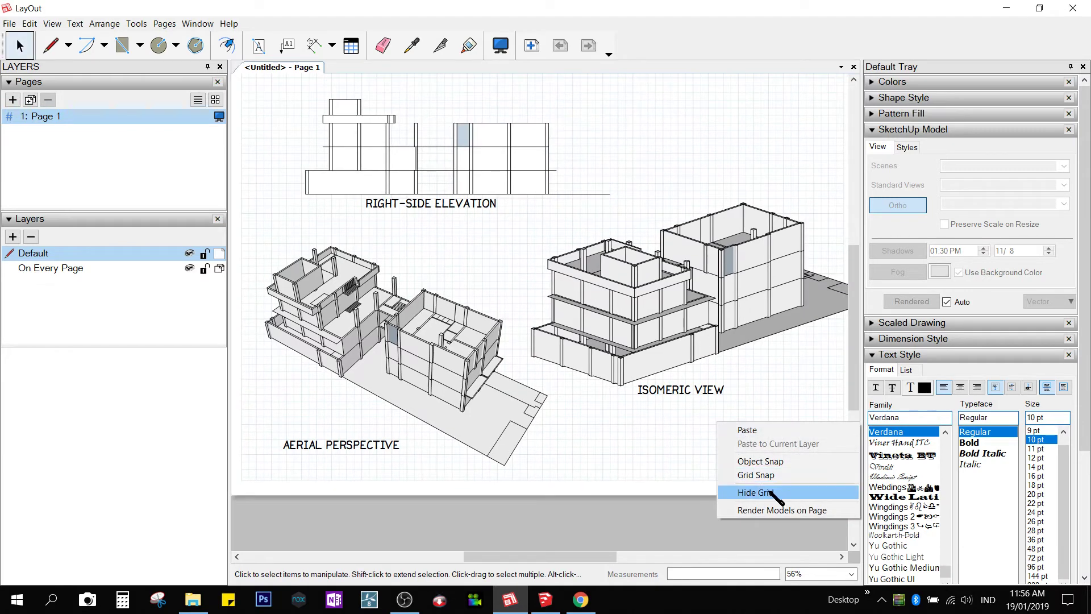
{"action": "left_click", "coordinate": [683, 390]}
{"action": "scroll", "coordinate": [684, 388], "scroll_direction": "up", "scroll_amount": 2}
{"action": "double_click", "coordinate": [683, 388]}
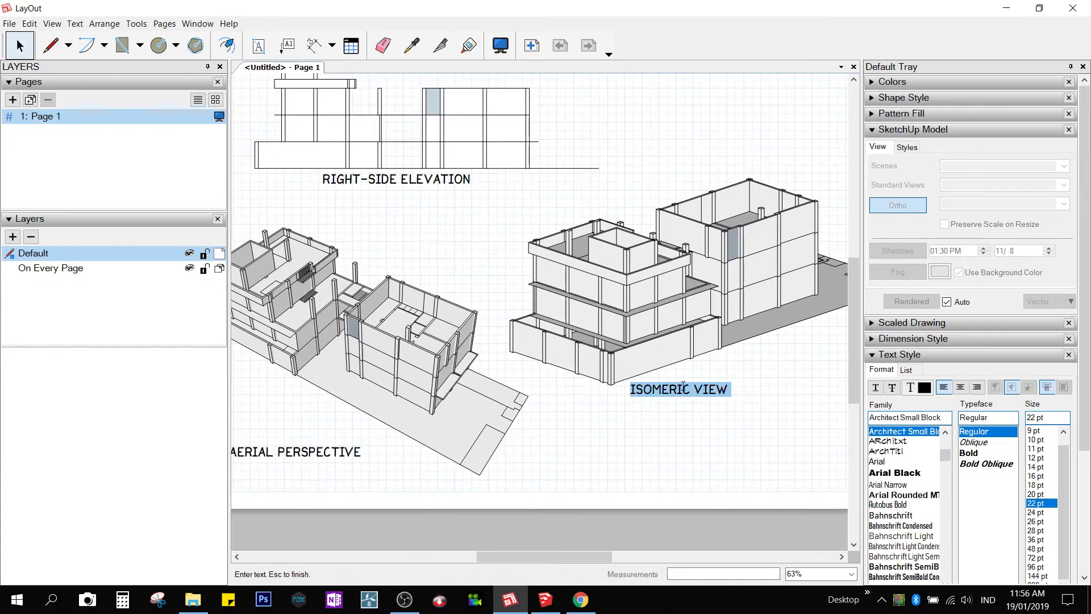
{"action": "left_click", "coordinate": [676, 389]}
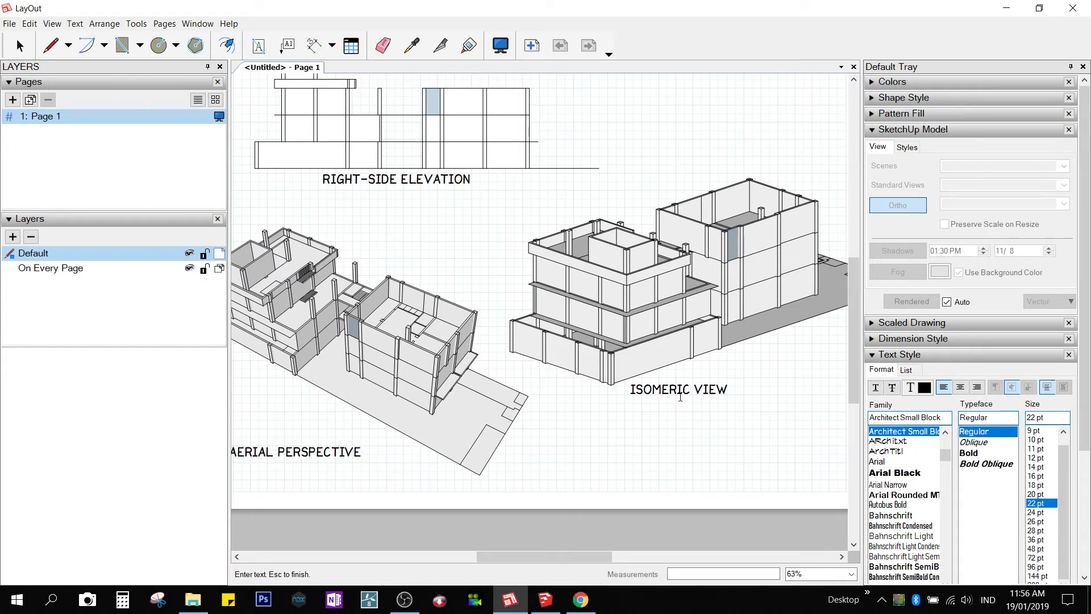
{"action": "type", "text": "T"}
{"action": "key", "text": "Escape"}
Hide the page grid.
{"action": "right_click", "coordinate": [689, 430]}
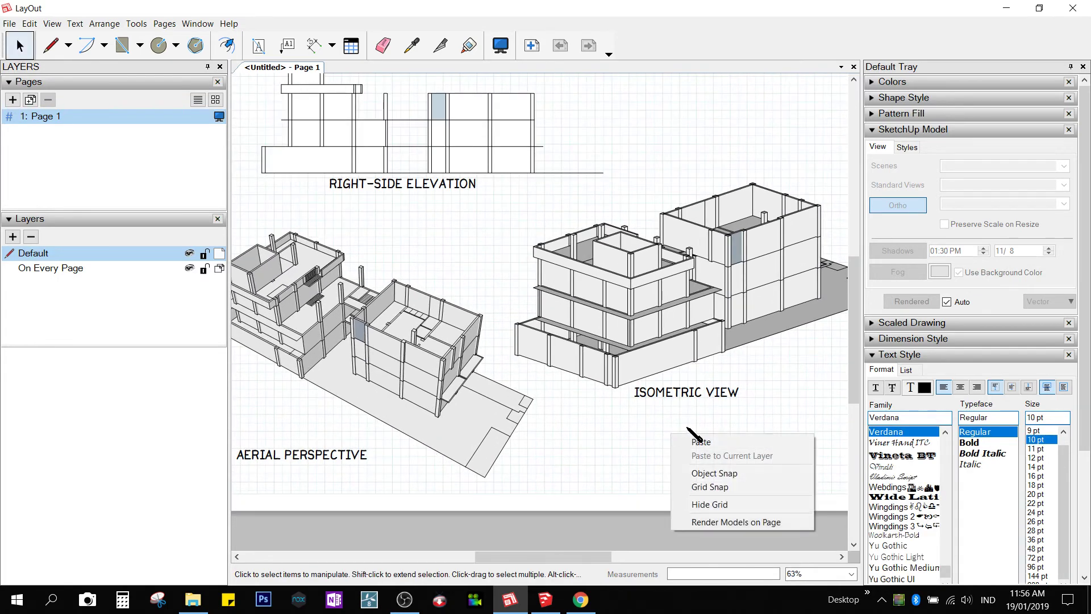
{"action": "left_click", "coordinate": [736, 505]}
{"action": "scroll", "coordinate": [602, 352], "scroll_direction": "down", "scroll_amount": 2}
Narrow the aerial viewport slightly by pulling in its right edge.
{"action": "left_click", "coordinate": [692, 296]}
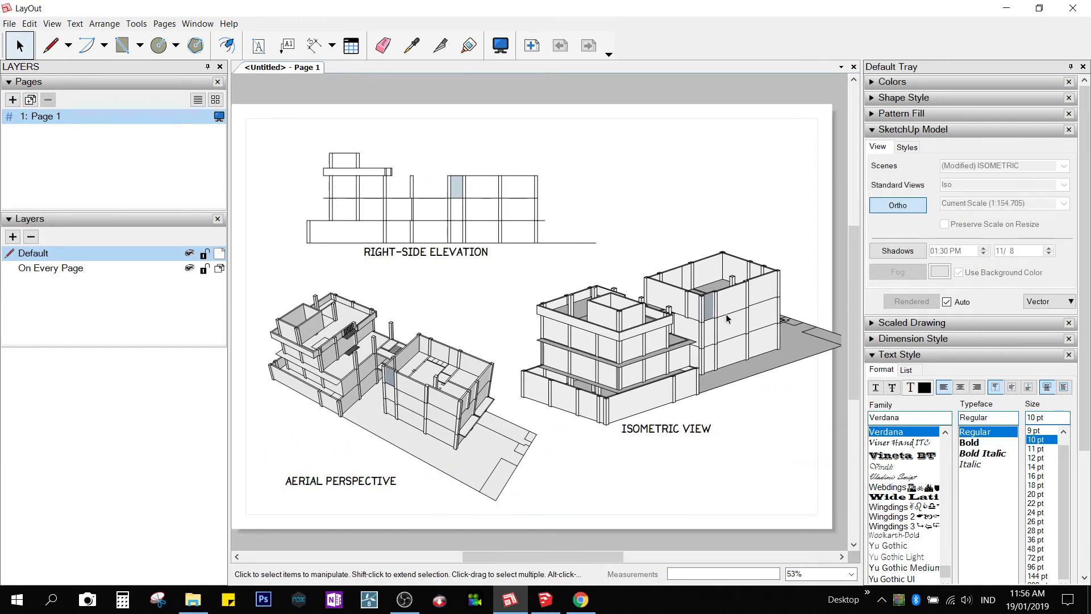
{"action": "left_click_drag", "start_coordinate": [692, 293], "coordinate": [694, 290]}
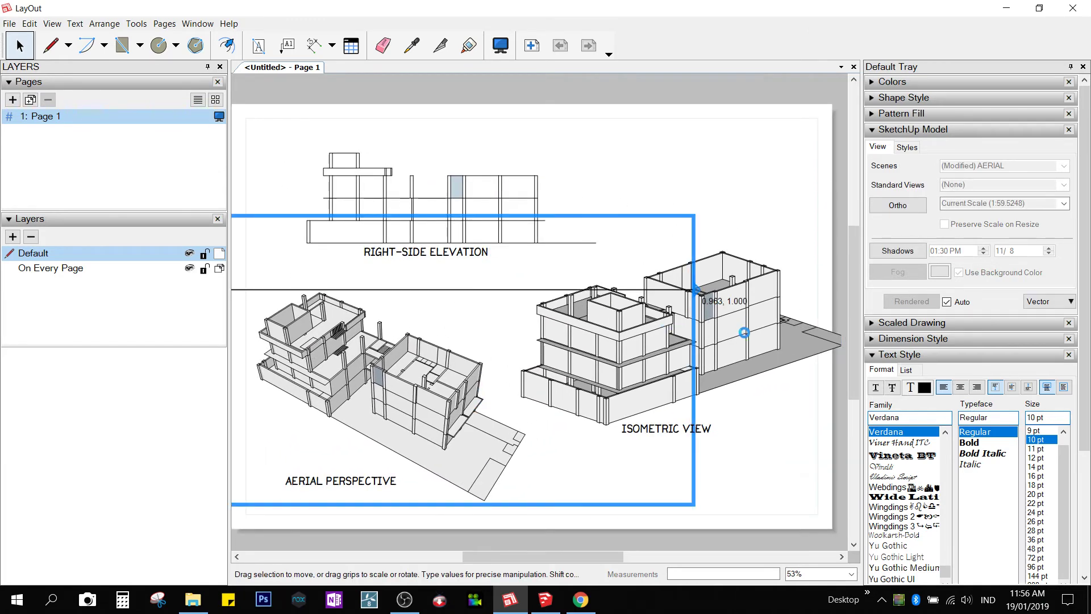
{"action": "middle_click_drag", "start_coordinate": [751, 367], "coordinate": [633, 351]}
{"action": "left_click", "coordinate": [739, 324]}
Trim the isometric viewport's right edge back to the page margin.
{"action": "scroll", "coordinate": [711, 317], "scroll_direction": "up", "scroll_amount": 1}
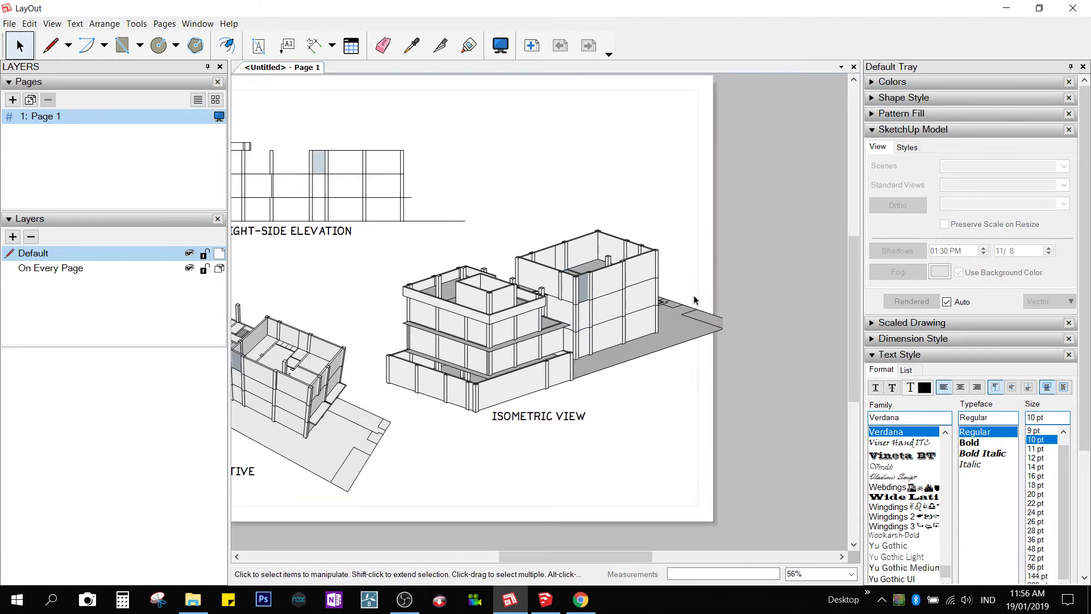
{"action": "scroll", "coordinate": [694, 299], "scroll_direction": "up", "scroll_amount": 1}
{"action": "left_click", "coordinate": [689, 312]}
{"action": "scroll", "coordinate": [705, 324], "scroll_direction": "up", "scroll_amount": 1}
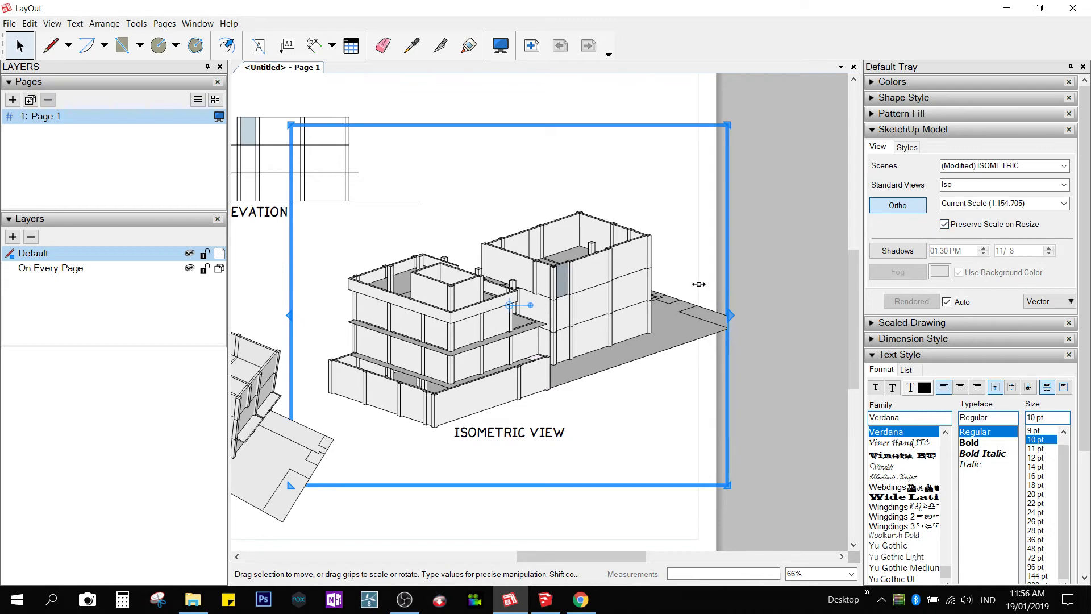
{"action": "left_click_drag", "start_coordinate": [699, 285], "coordinate": [728, 301]}
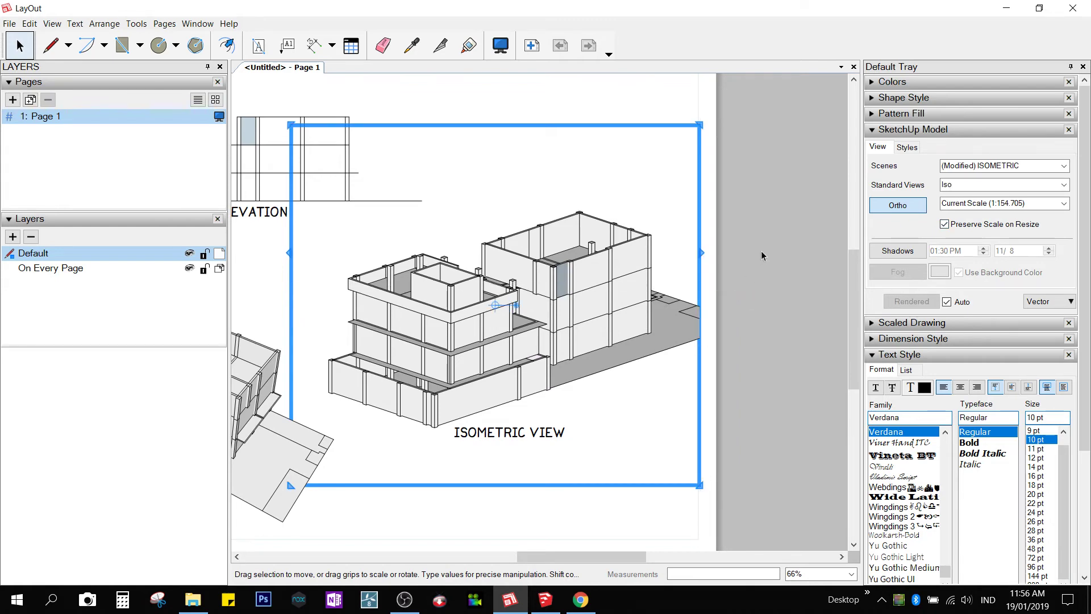
{"action": "left_click", "coordinate": [762, 256]}
Draw a circle with a radius of about 39.8 mm over the middle of the isometric view.
{"action": "scroll", "coordinate": [756, 259], "scroll_direction": "down", "scroll_amount": 3}
{"action": "middle_click_drag", "start_coordinate": [574, 279], "coordinate": [649, 267]}
{"action": "scroll", "coordinate": [649, 268], "scroll_direction": "up", "scroll_amount": 1}
{"action": "scroll", "coordinate": [650, 268], "scroll_direction": "up", "scroll_amount": 2}
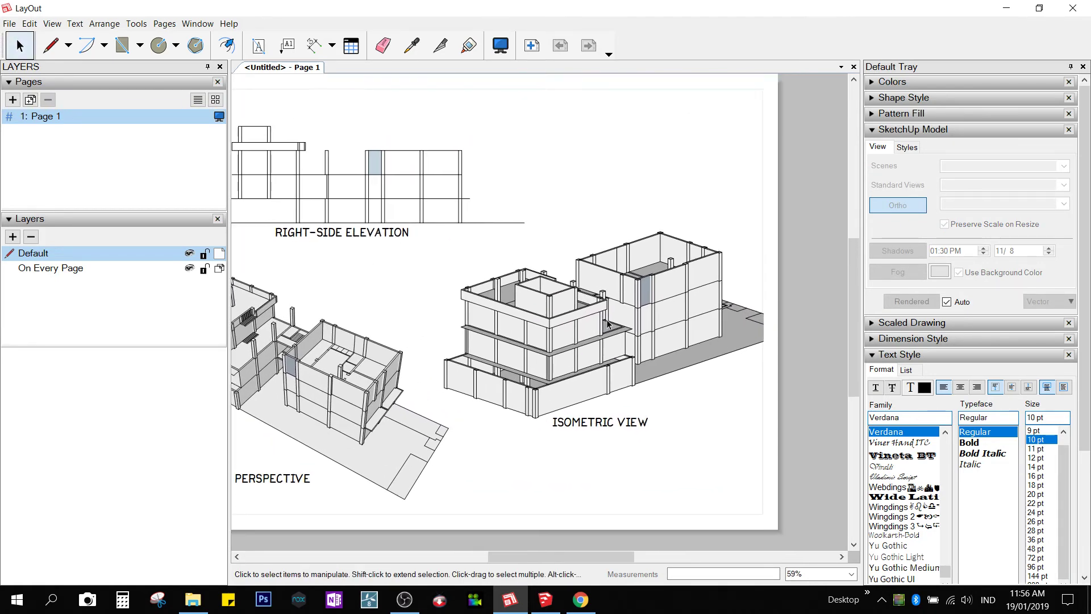
{"action": "key", "text": "c"}
{"action": "left_click", "coordinate": [589, 339]}
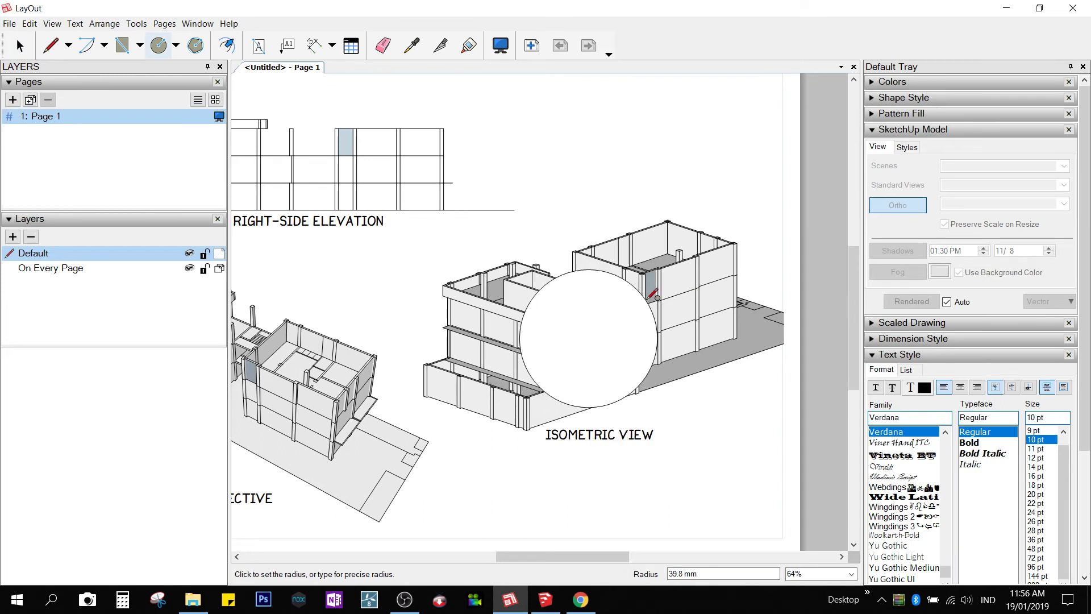
{"action": "left_click", "coordinate": [649, 301]}
{"action": "key", "text": "space"}
Create a clipping mask from the circle to crop the isometric viewport.
{"action": "left_click", "coordinate": [609, 326]}
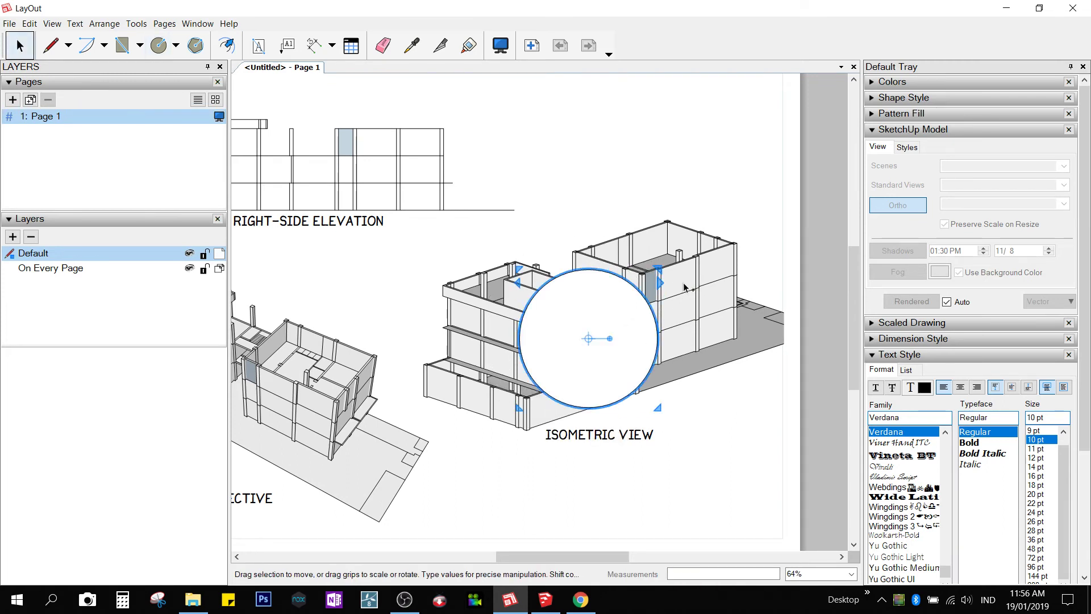
{"action": "left_click", "coordinate": [685, 287], "text": "shift"}
{"action": "scroll", "coordinate": [710, 267], "scroll_direction": "up", "scroll_amount": 1}
{"action": "right_click", "coordinate": [717, 266]}
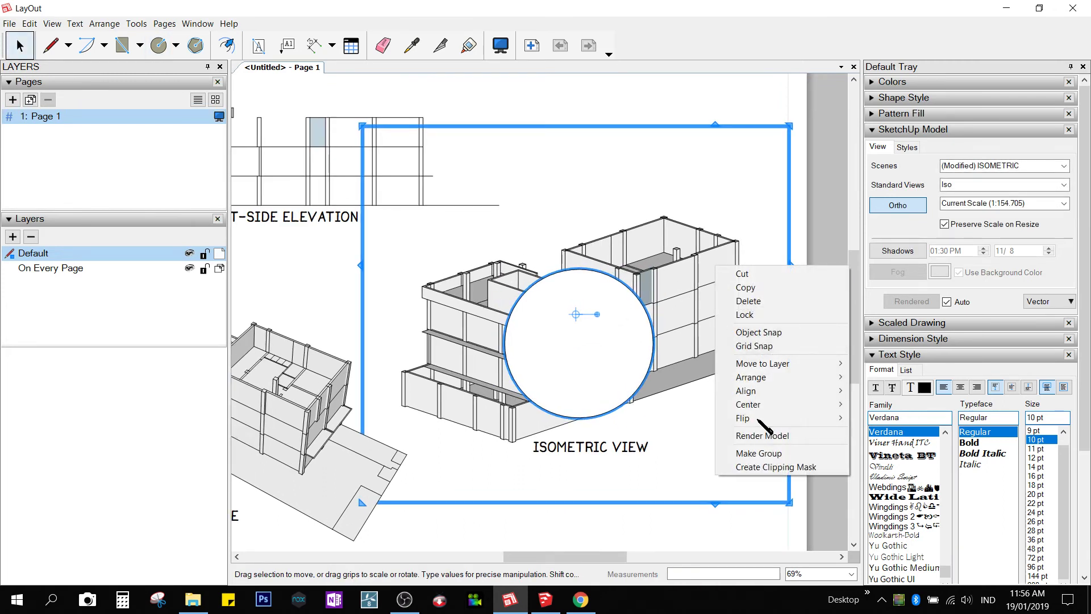
{"action": "left_click", "coordinate": [782, 463]}
{"action": "scroll", "coordinate": [784, 467], "scroll_direction": "down", "scroll_amount": 3}
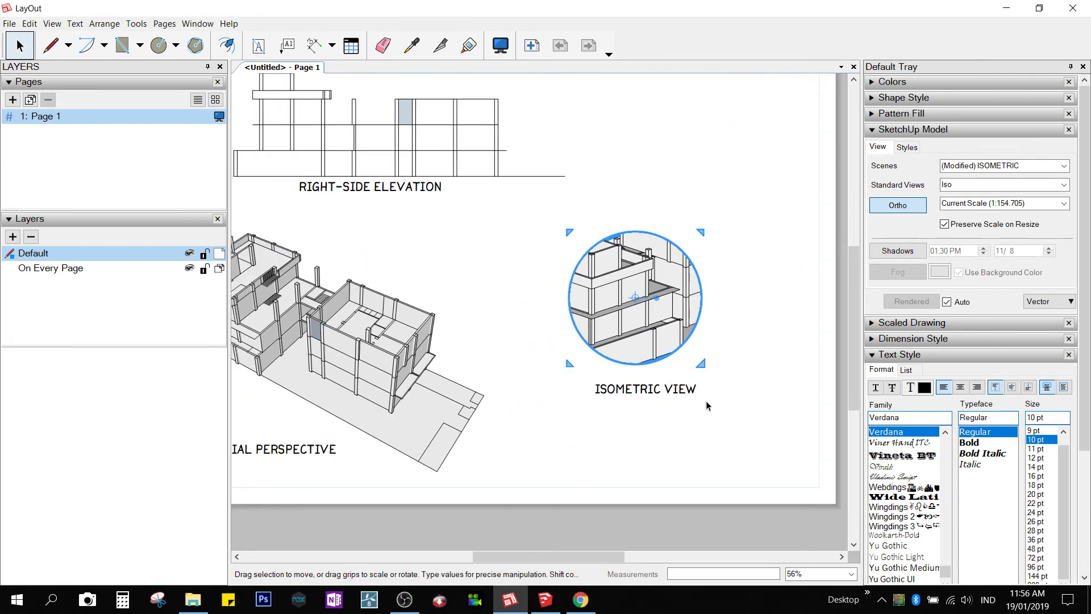
Undo the clipping mask and delete the circle over the isometric view.
{"action": "key", "text": "ctrl+z"}
{"action": "left_click", "coordinate": [673, 328]}
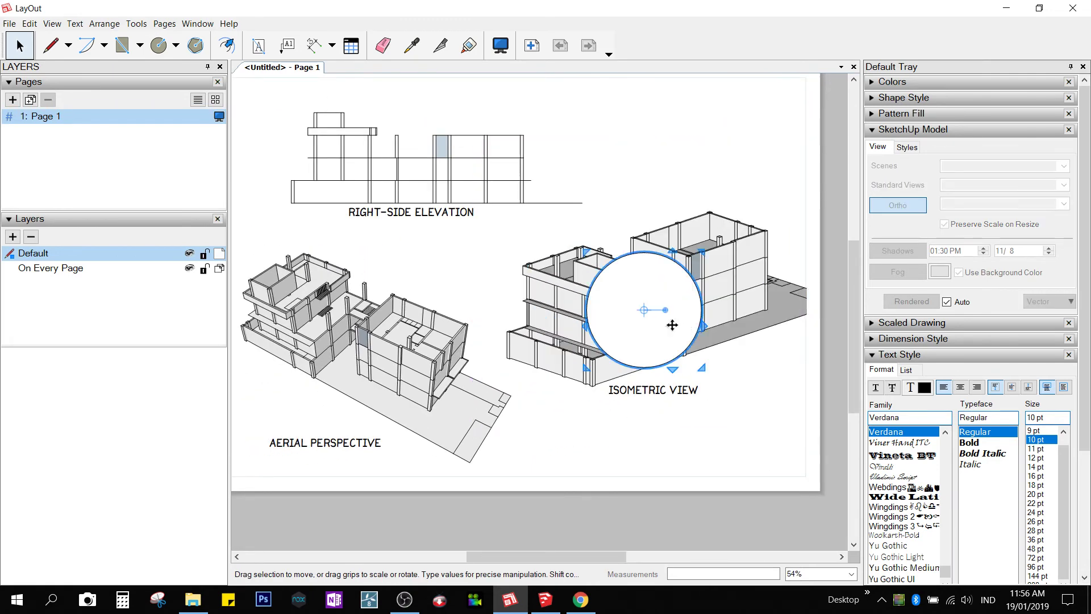
{"action": "key", "text": "Delete"}
{"action": "scroll", "coordinate": [593, 369], "scroll_direction": "down", "scroll_amount": 1}
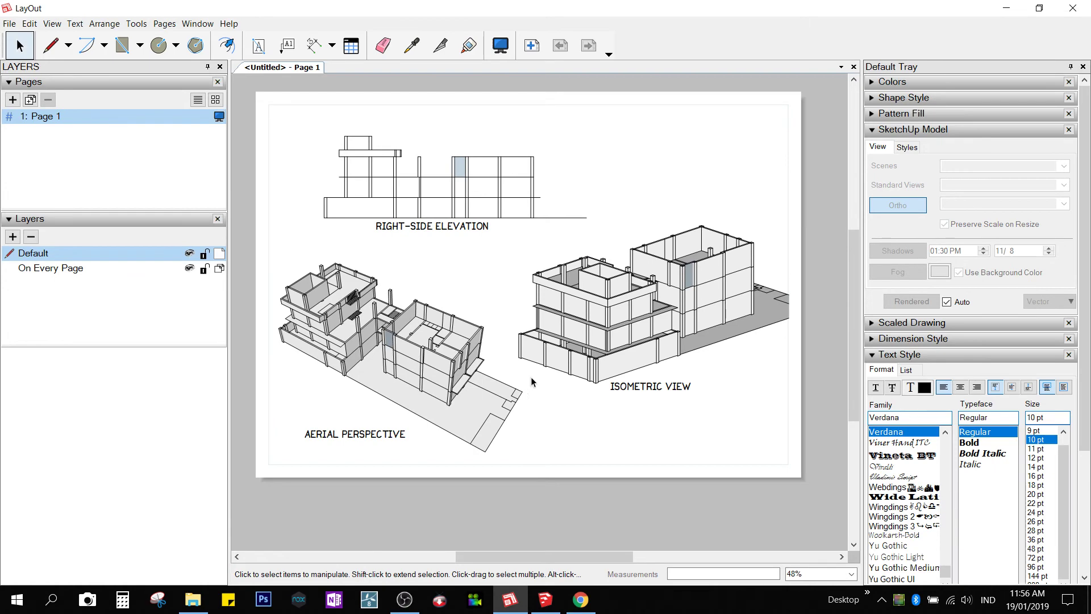
Dimension the lower two storey heights and the height up to the roof band's top beside the elevation's left edge.
{"action": "scroll", "coordinate": [292, 146], "scroll_direction": "up", "scroll_amount": 6}
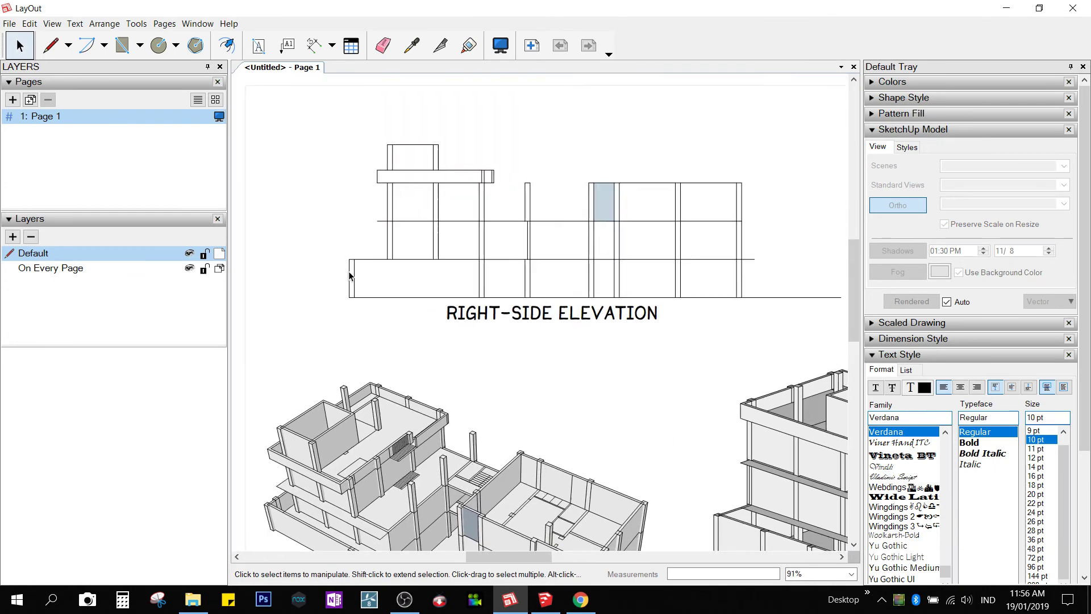
{"action": "scroll", "coordinate": [349, 277], "scroll_direction": "up", "scroll_amount": 3}
{"action": "left_click", "coordinate": [315, 45]}
{"action": "scroll", "coordinate": [347, 302], "scroll_direction": "up", "scroll_amount": 1}
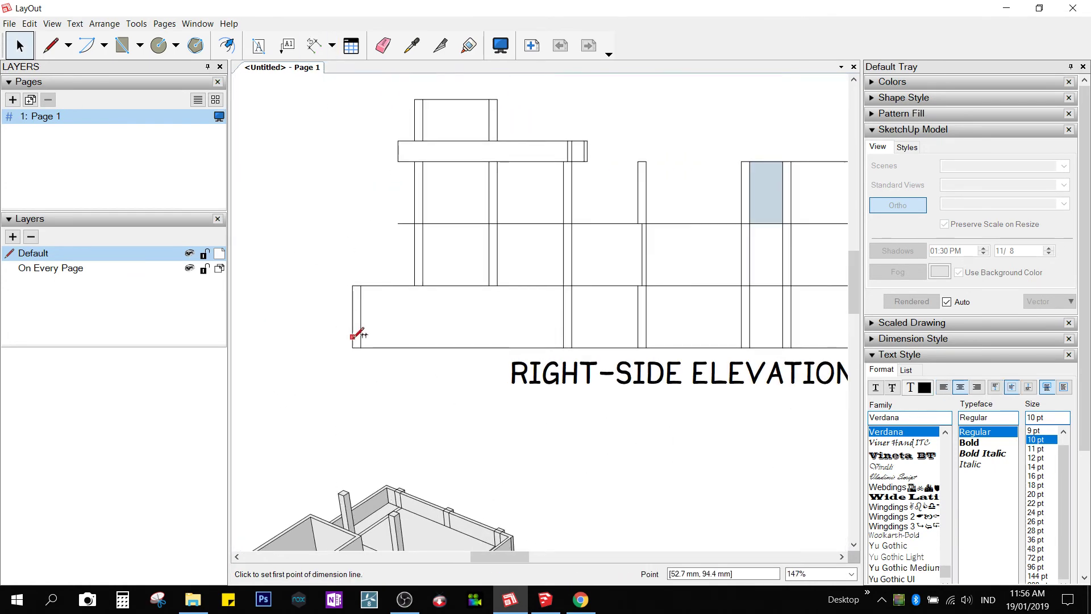
{"action": "left_click", "coordinate": [353, 346]}
{"action": "left_click", "coordinate": [353, 286]}
{"action": "left_click", "coordinate": [297, 285]}
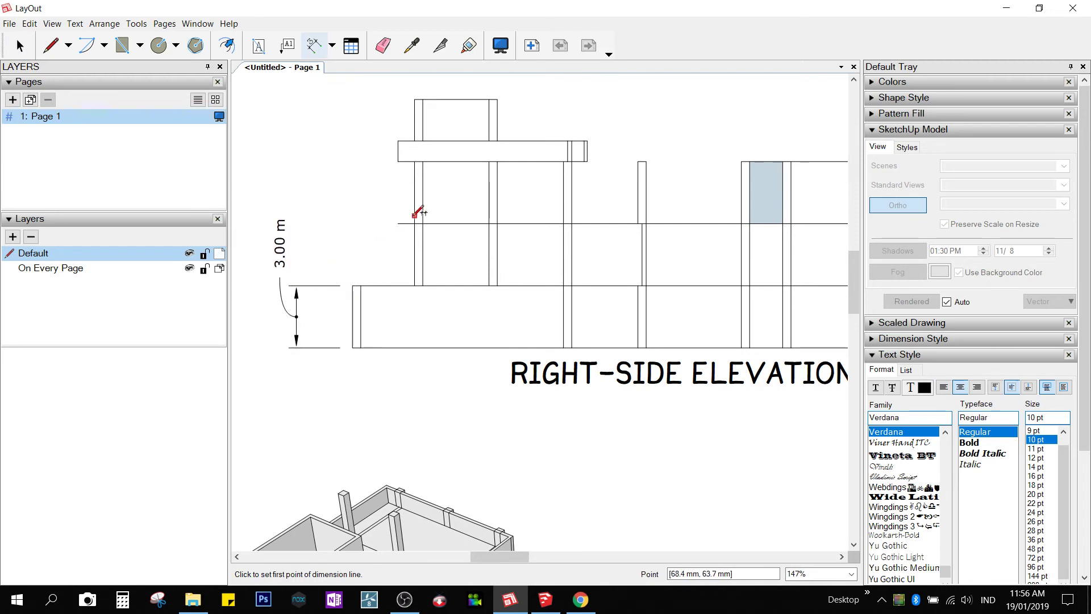
{"action": "left_click", "coordinate": [415, 224]}
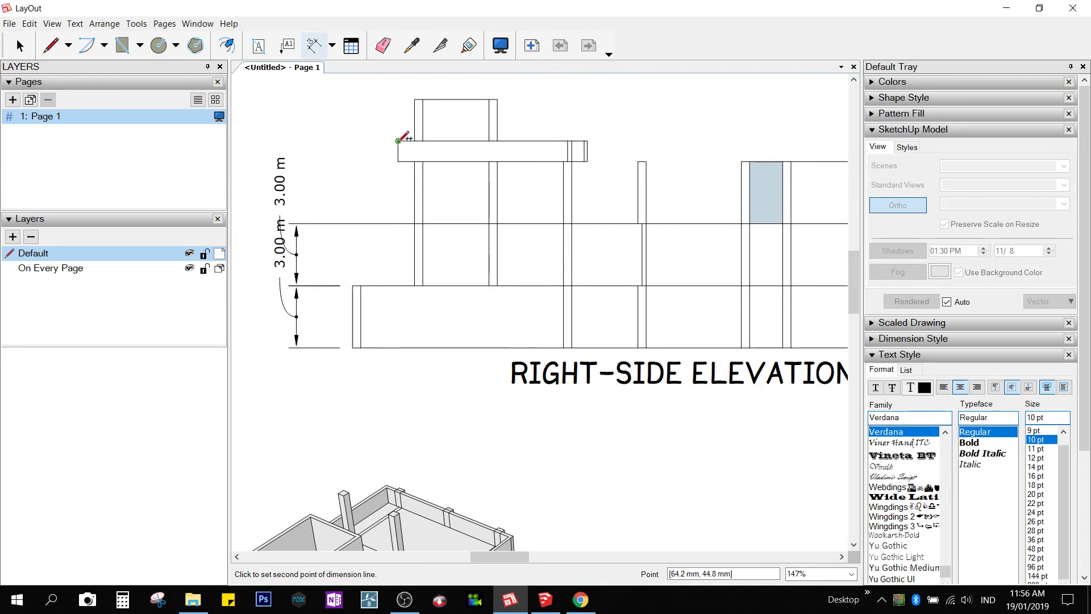
{"action": "double_click", "coordinate": [398, 141]}
Undo the height dimensions placed beside the elevation.
{"action": "scroll", "coordinate": [399, 147], "scroll_direction": "down", "scroll_amount": 1}
{"action": "middle_click_drag", "start_coordinate": [400, 154], "coordinate": [416, 224]}
{"action": "scroll", "coordinate": [364, 324], "scroll_direction": "up", "scroll_amount": 2}
{"action": "key", "text": "space"}
{"action": "key", "text": "ctrl+z"}
{"action": "key", "text": "ctrl+z"}
{"action": "key", "text": "ctrl+z"}
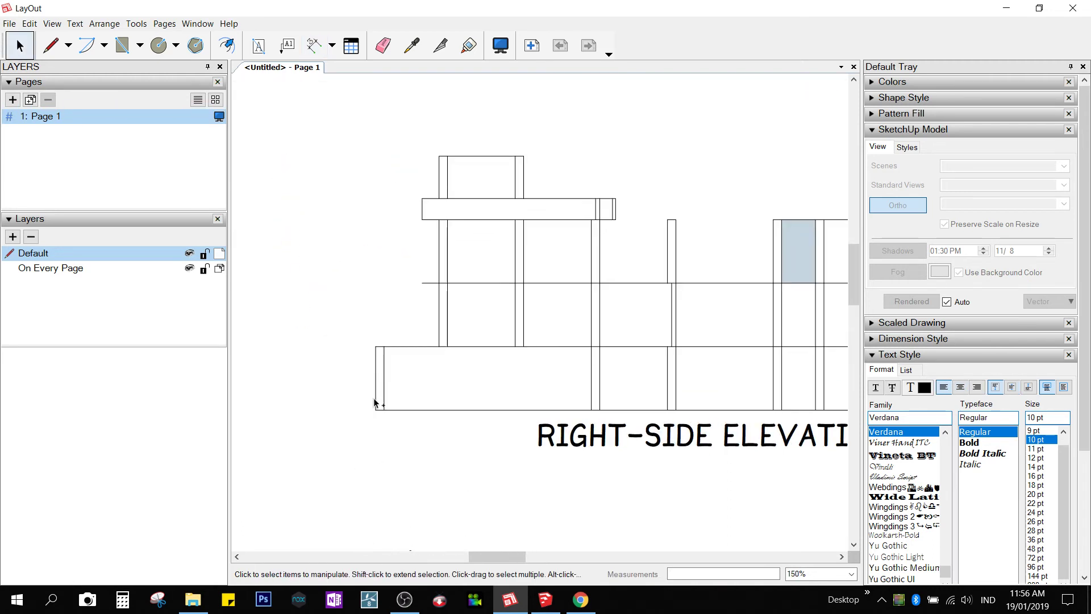
Set the leader style for linear dimensions to No Leader.
{"action": "key", "text": "d"}
{"action": "left_click", "coordinate": [898, 354]}
{"action": "left_click", "coordinate": [886, 339]}
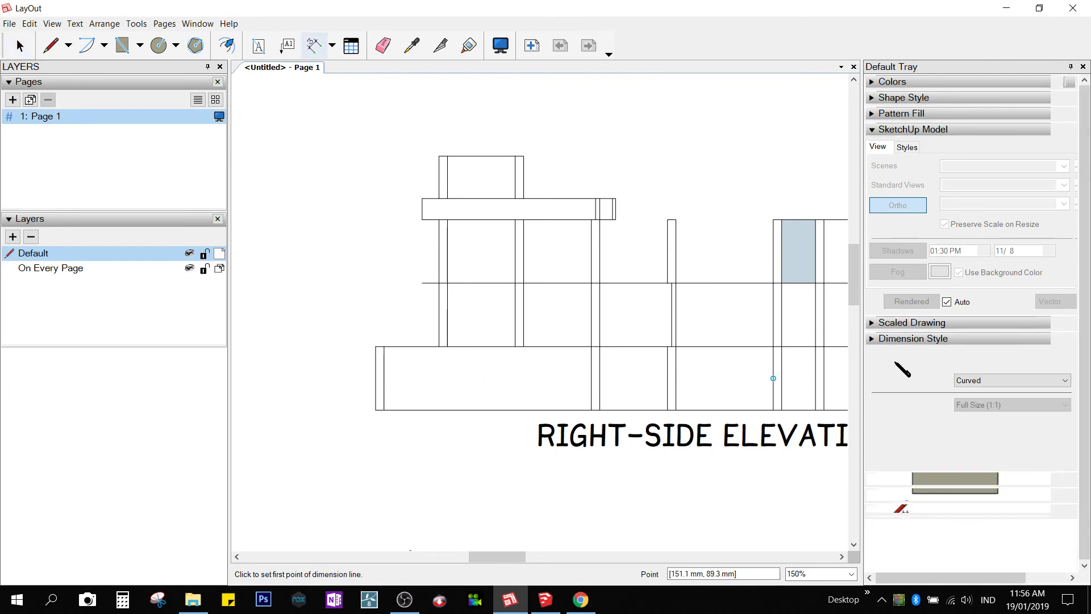
{"action": "left_click", "coordinate": [1024, 385]}
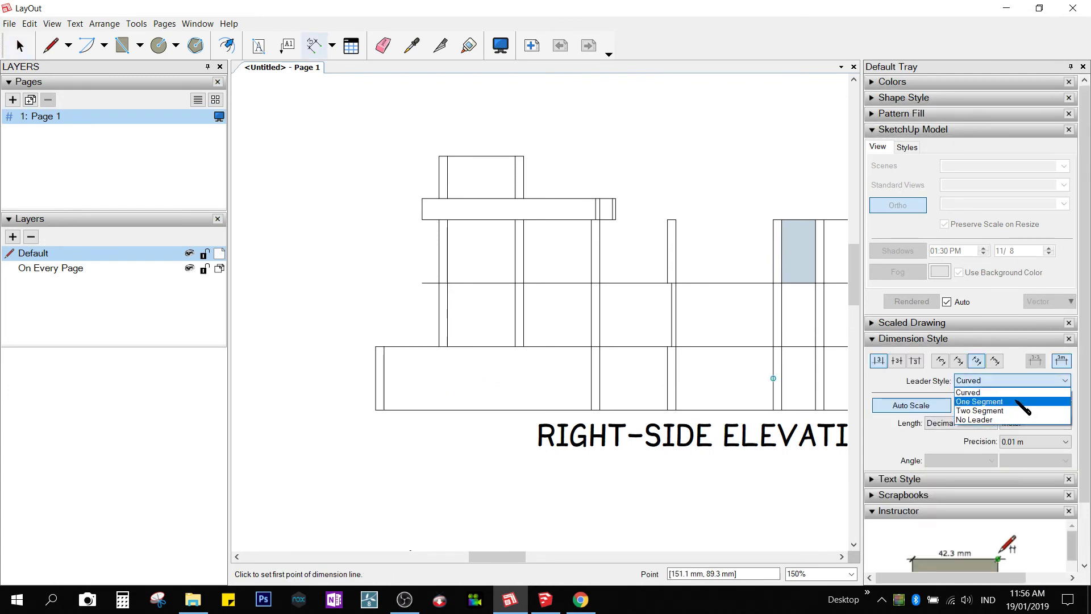
{"action": "left_click", "coordinate": [987, 422]}
{"action": "left_click", "coordinate": [1003, 382]}
{"action": "left_click", "coordinate": [992, 420]}
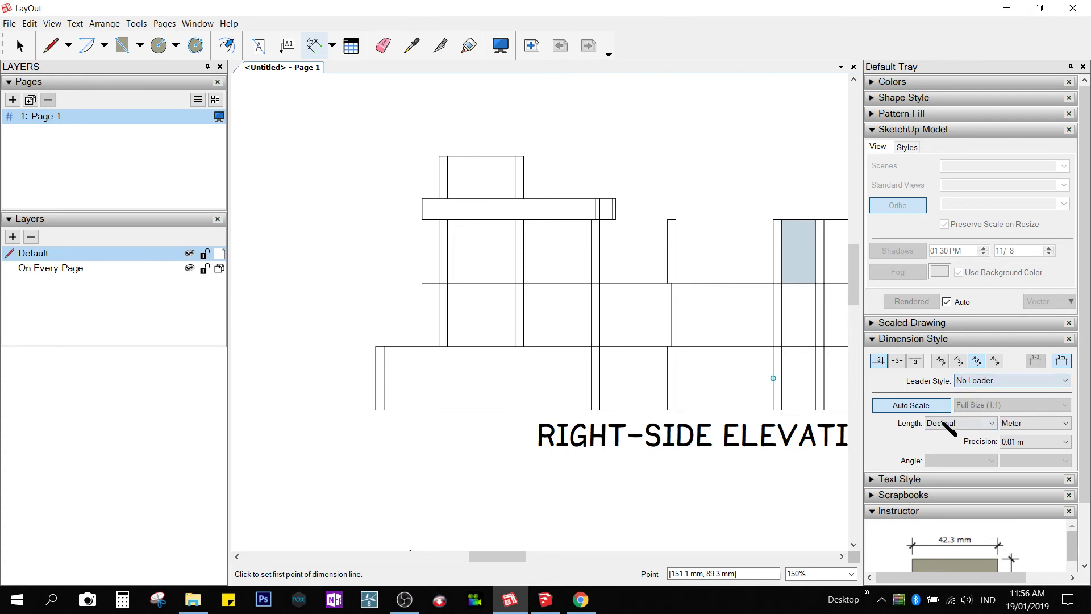
Dimension the heights of the three storeys in one aligned chain along the left side of the elevation.
{"action": "left_click", "coordinate": [376, 409]}
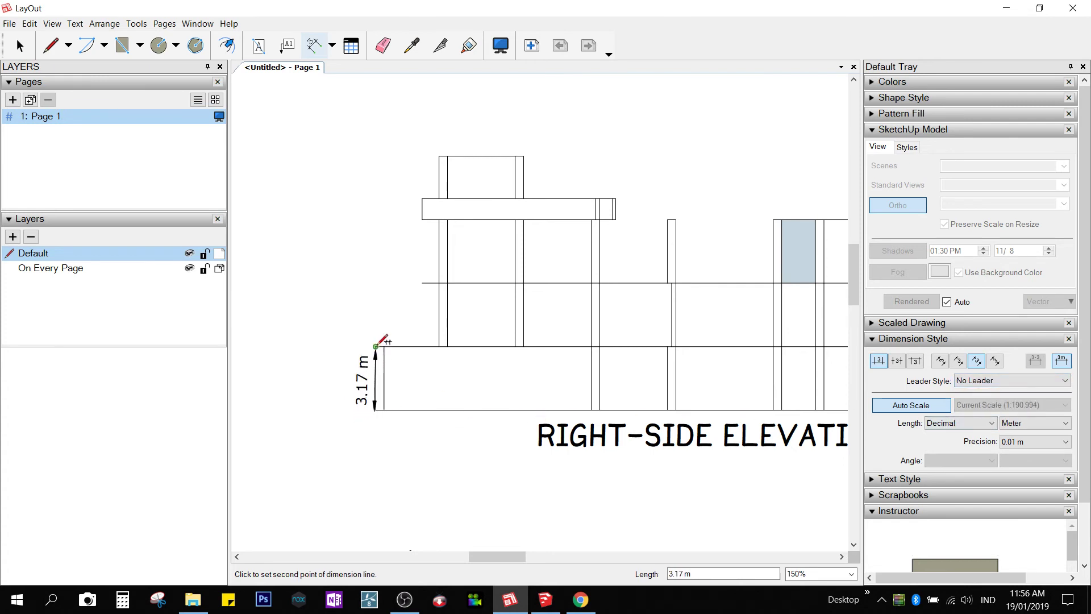
{"action": "key", "text": "Escape"}
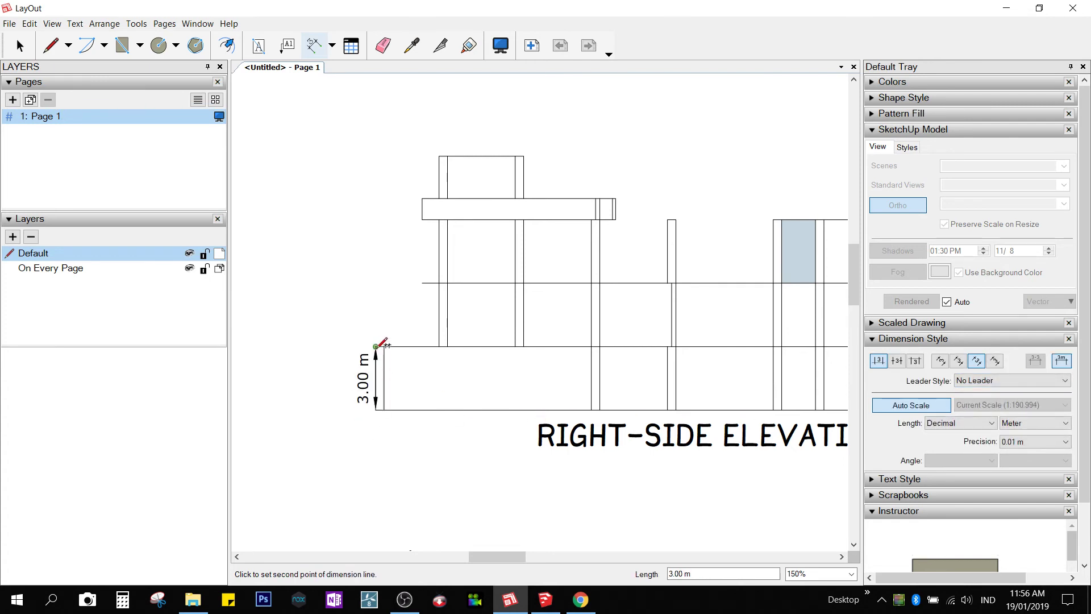
{"action": "left_click", "coordinate": [341, 345]}
{"action": "double_click", "coordinate": [428, 282]}
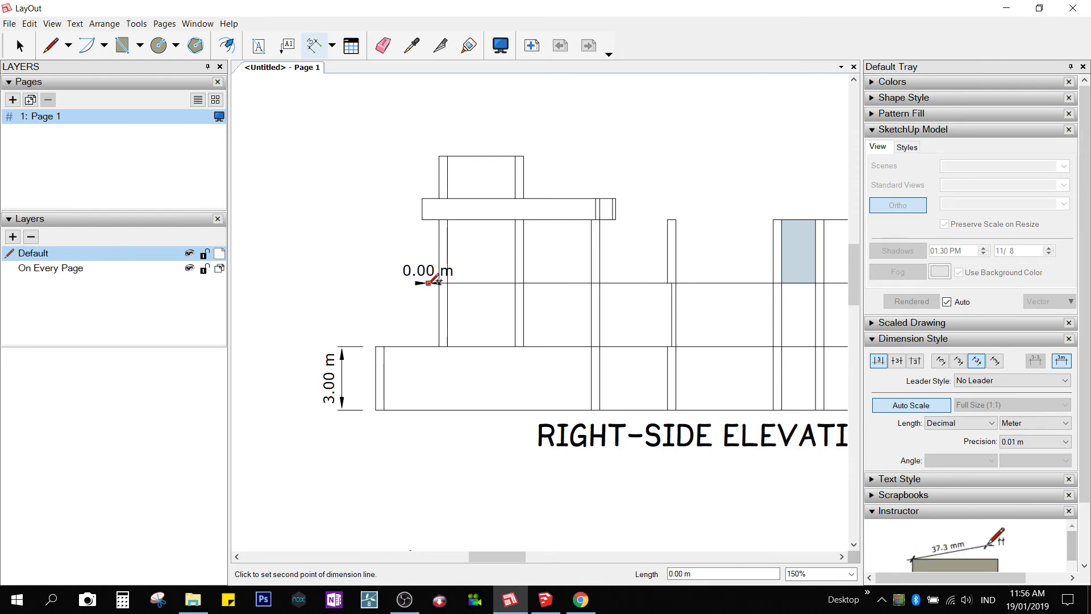
{"action": "double_click", "coordinate": [422, 219]}
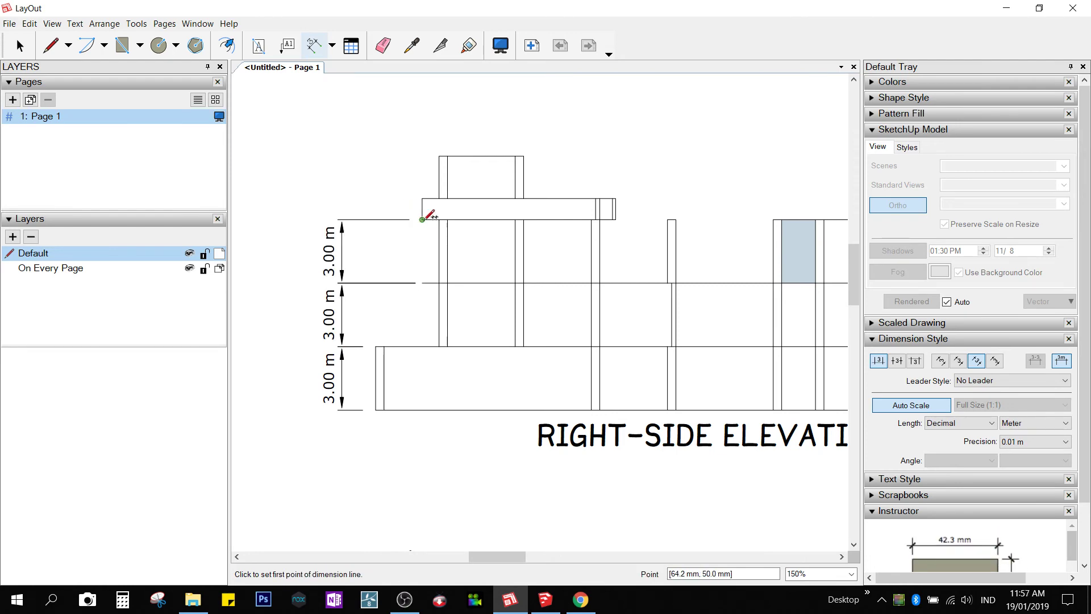
{"action": "scroll", "coordinate": [422, 220], "scroll_direction": "down", "scroll_amount": 5}
{"action": "key", "text": "space"}
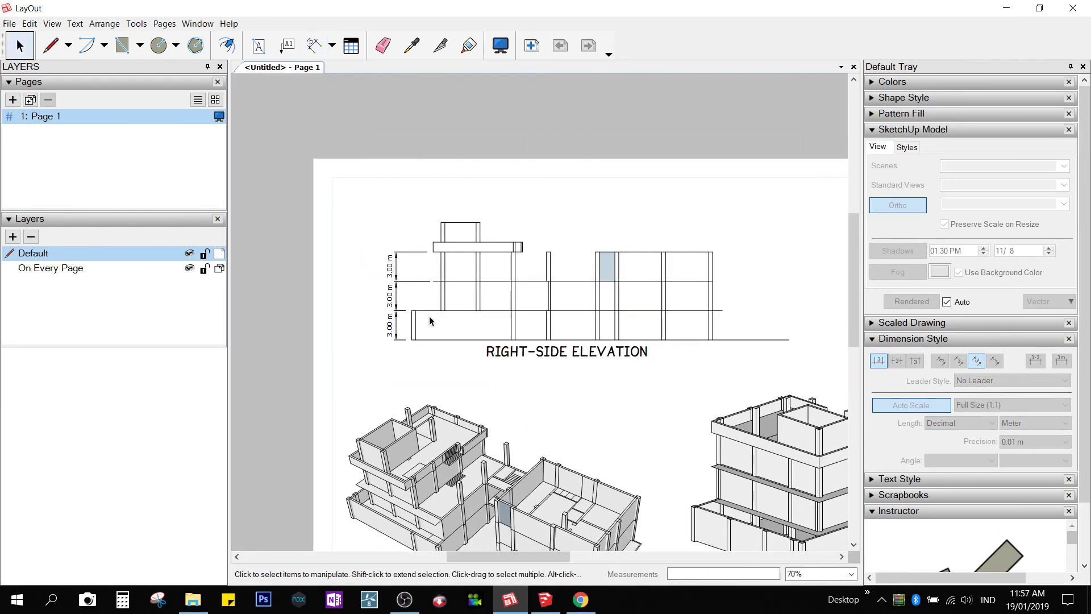
Set the right-side elevation viewport's rendering mode to Hybrid.
{"action": "scroll", "coordinate": [430, 321], "scroll_direction": "up", "scroll_amount": 3}
{"action": "right_click", "coordinate": [361, 247]}
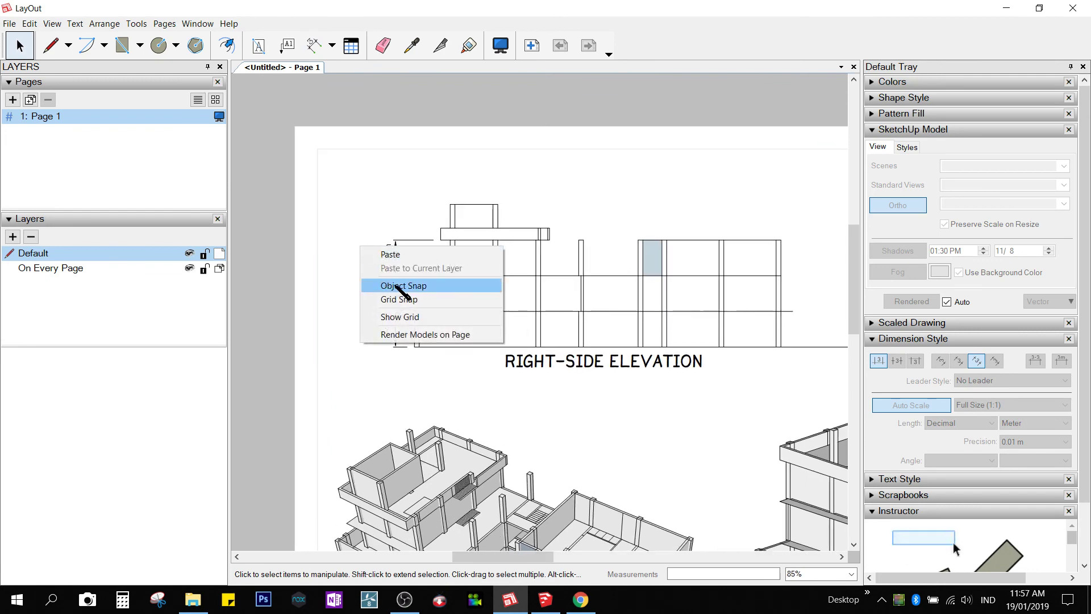
{"action": "left_click", "coordinate": [529, 226]}
{"action": "scroll", "coordinate": [529, 226], "scroll_direction": "up", "scroll_amount": 1}
{"action": "left_click", "coordinate": [492, 300]}
{"action": "middle_click_drag", "start_coordinate": [654, 294], "coordinate": [531, 288]}
{"action": "left_click", "coordinate": [1071, 302]}
{"action": "left_click", "coordinate": [1052, 342]}
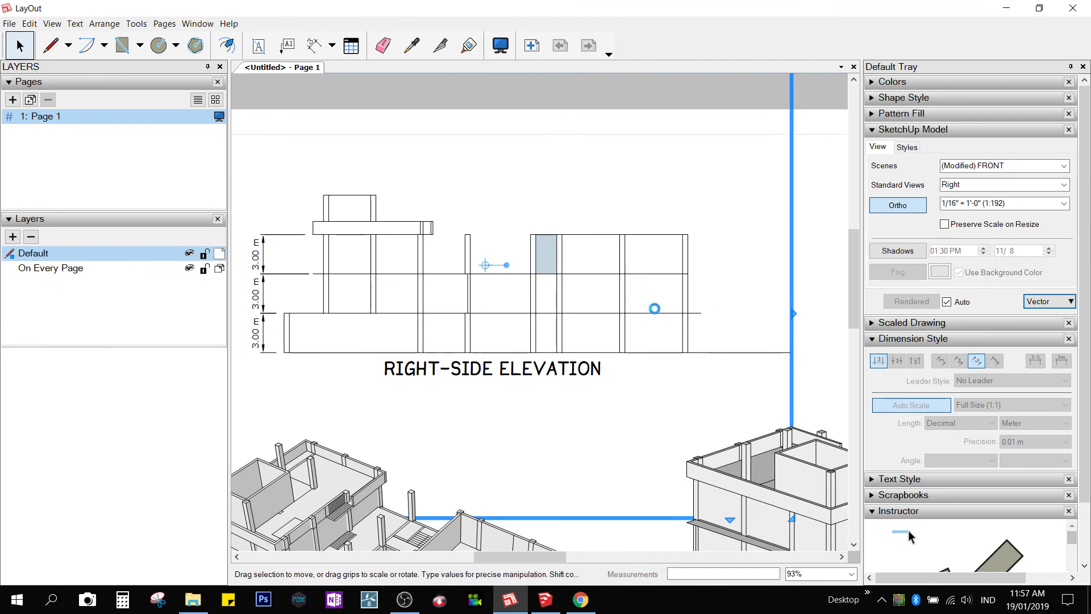
Sample the right-side elevation's hybrid viewport style and apply it to the isometric viewport.
{"action": "scroll", "coordinate": [571, 312], "scroll_direction": "down", "scroll_amount": 3}
{"action": "middle_click_drag", "start_coordinate": [570, 311], "coordinate": [555, 192]}
{"action": "key", "text": "b"}
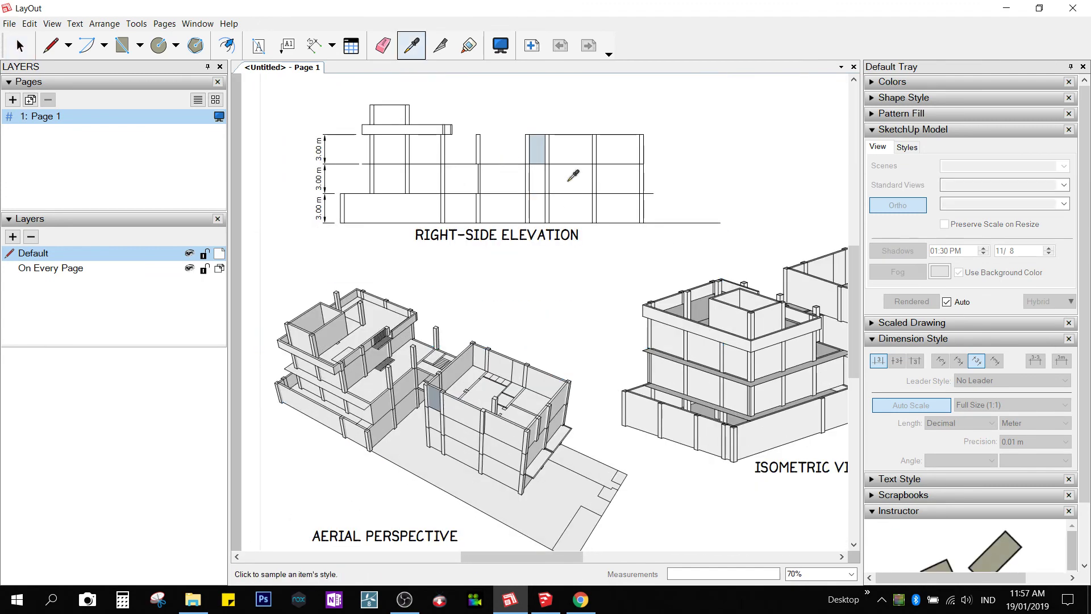
{"action": "left_click", "coordinate": [568, 184]}
{"action": "left_click", "coordinate": [739, 351]}
{"action": "key", "text": "space"}
Enable shadows on the right-side elevation viewport and set the shadow time to 10:30 AM.
{"action": "right_click", "coordinate": [571, 165]}
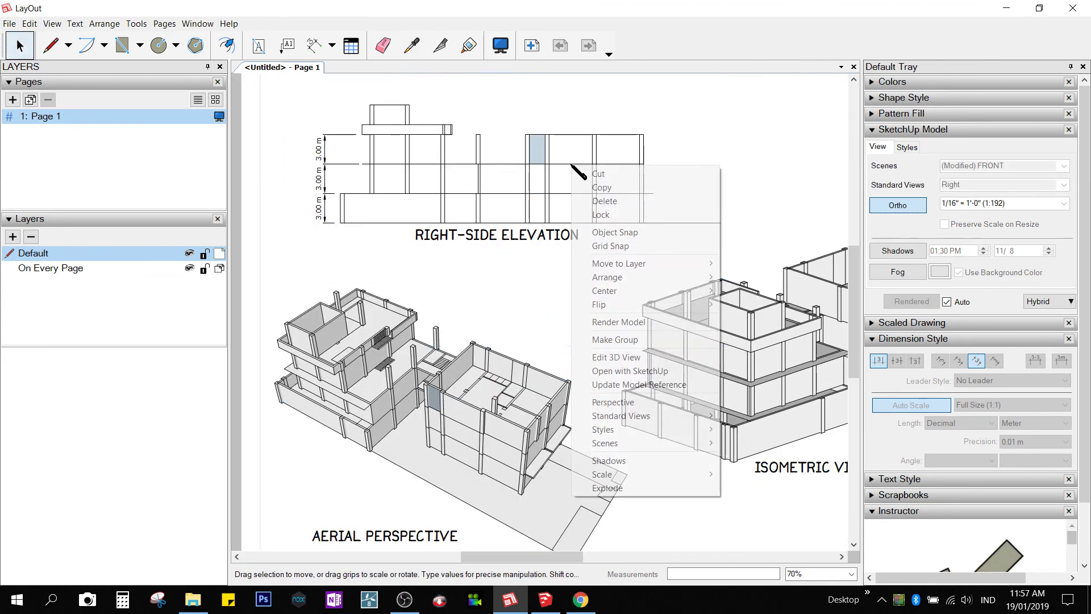
{"action": "left_click", "coordinate": [617, 465]}
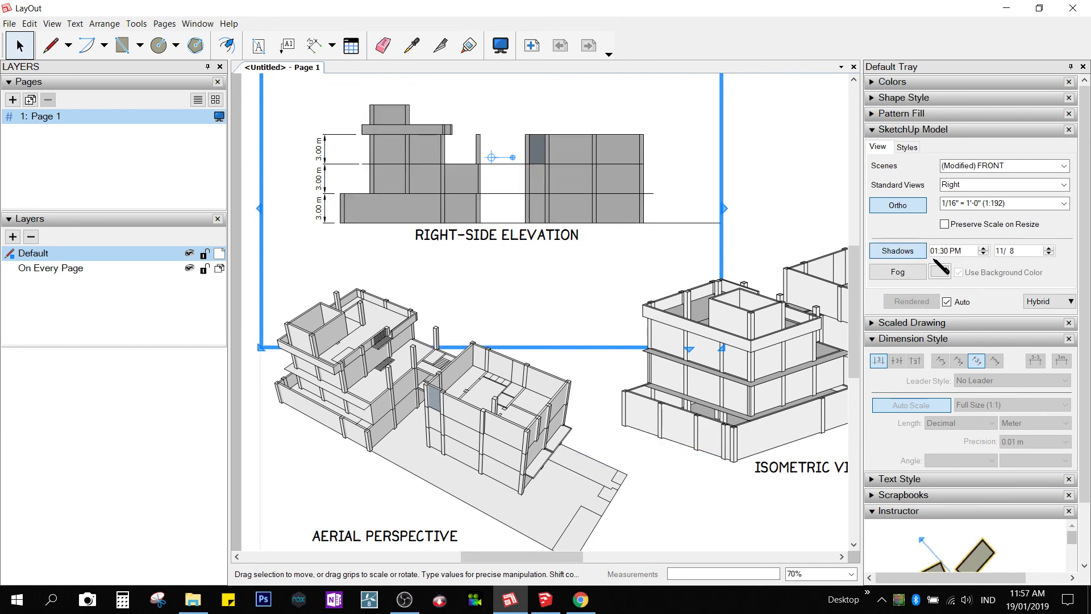
{"action": "left_click", "coordinate": [935, 252]}
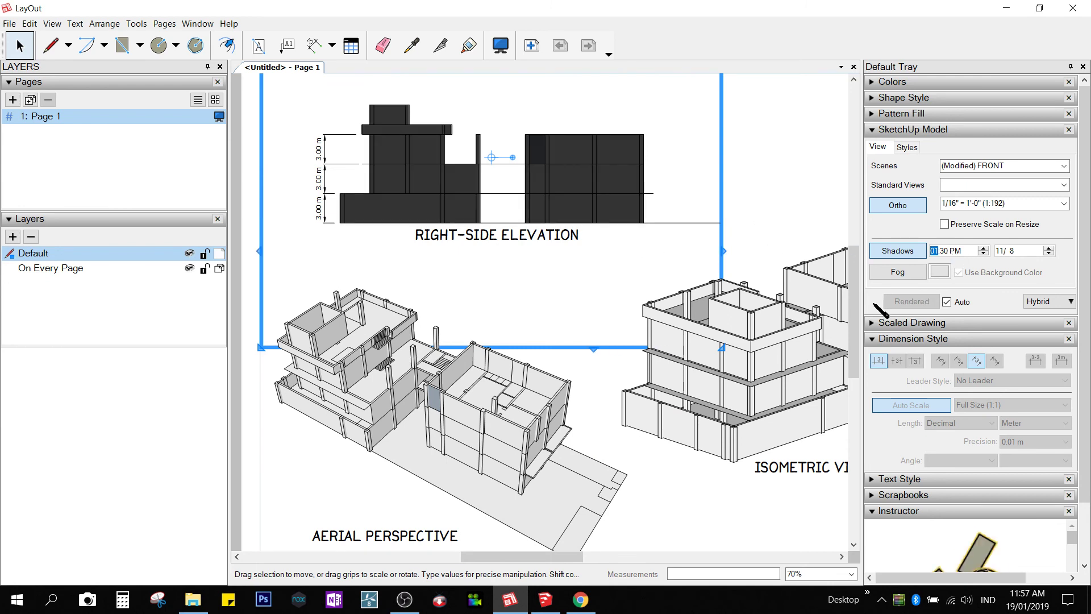
{"action": "type", "text": "10"}
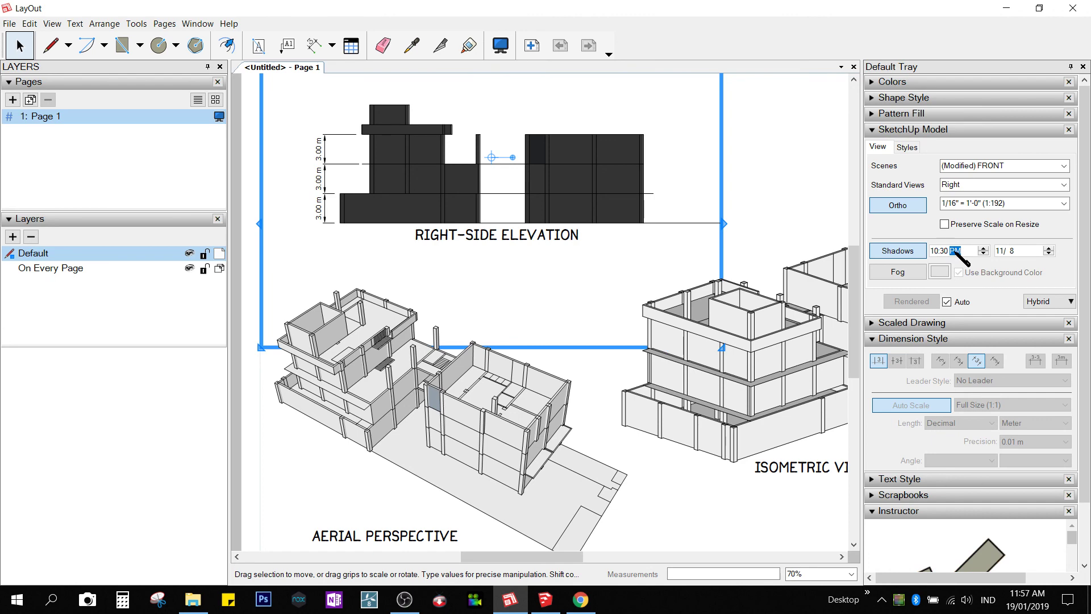
{"action": "type", "text": "a"}
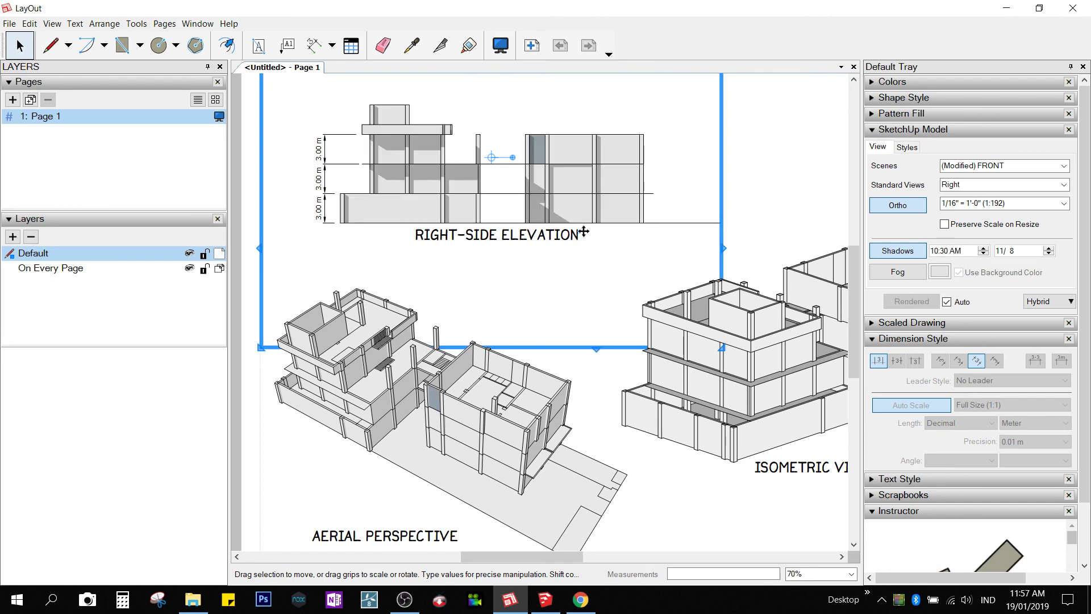
{"action": "key", "text": "Escape"}
Copy the right-side elevation's style with its shadow settings onto the aerial perspective and isometric viewports.
{"action": "scroll", "coordinate": [499, 215], "scroll_direction": "down", "scroll_amount": 3}
{"action": "key", "text": "b"}
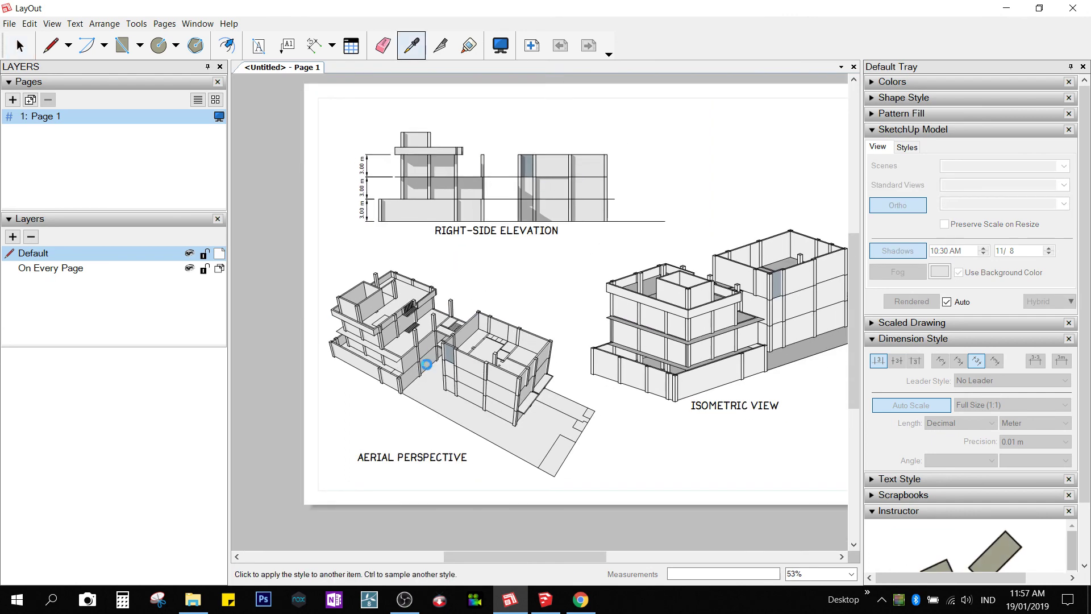
{"action": "left_click", "coordinate": [644, 365]}
{"action": "middle_click_drag", "start_coordinate": [644, 365], "coordinate": [552, 353]}
{"action": "key", "text": "space"}
{"action": "scroll", "coordinate": [621, 237], "scroll_direction": "down", "scroll_amount": 2}
{"action": "middle_click_drag", "start_coordinate": [622, 236], "coordinate": [639, 268]}
{"action": "scroll", "coordinate": [638, 268], "scroll_direction": "up", "scroll_amount": 1}
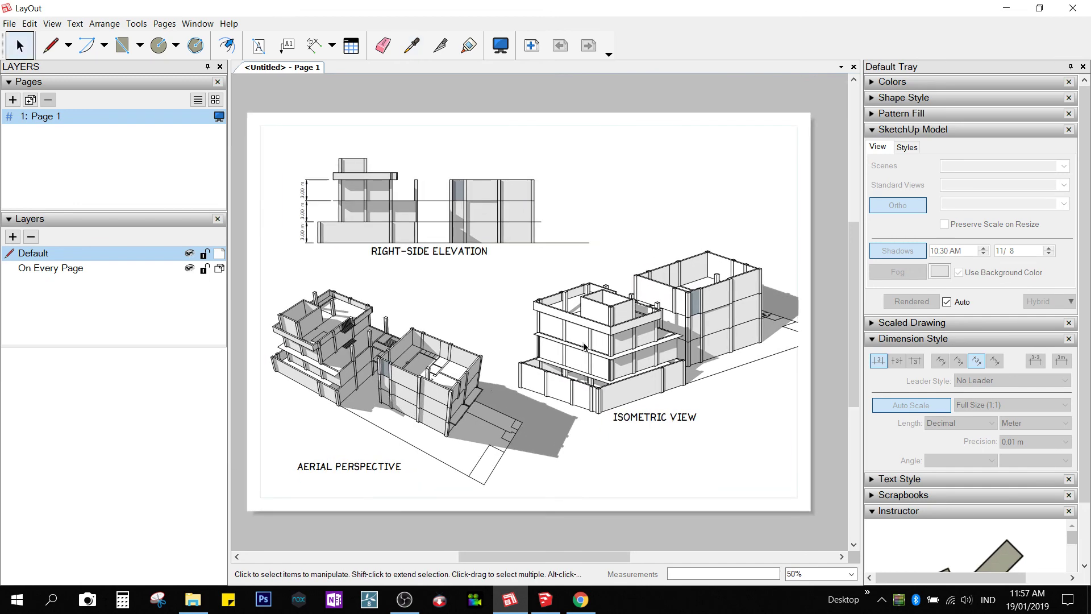
{"action": "left_click", "coordinate": [9, 23]}
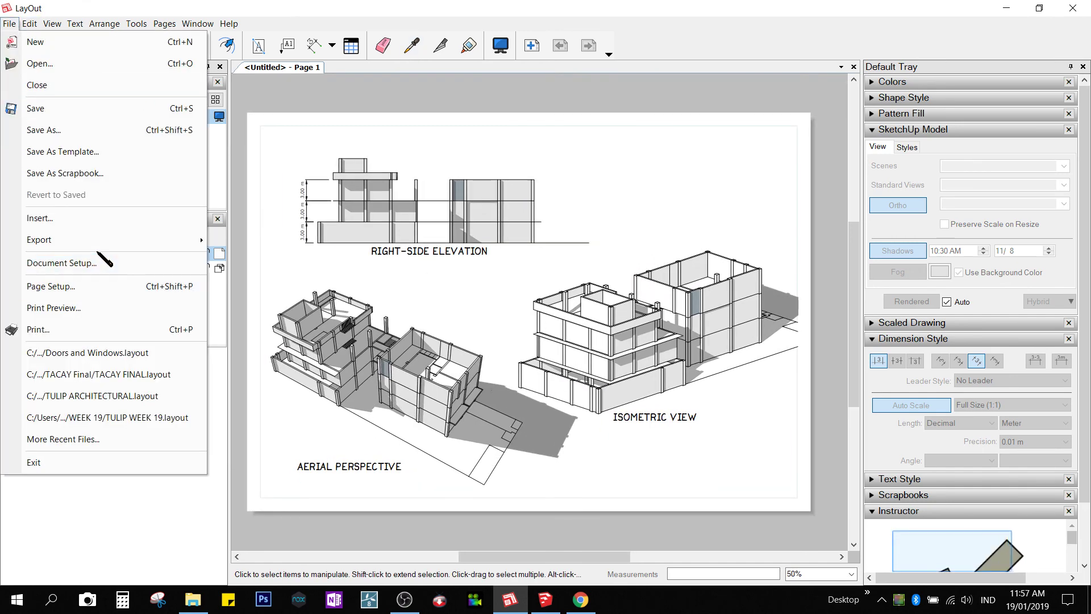
{"action": "mouse_move", "coordinate": [90, 233]}
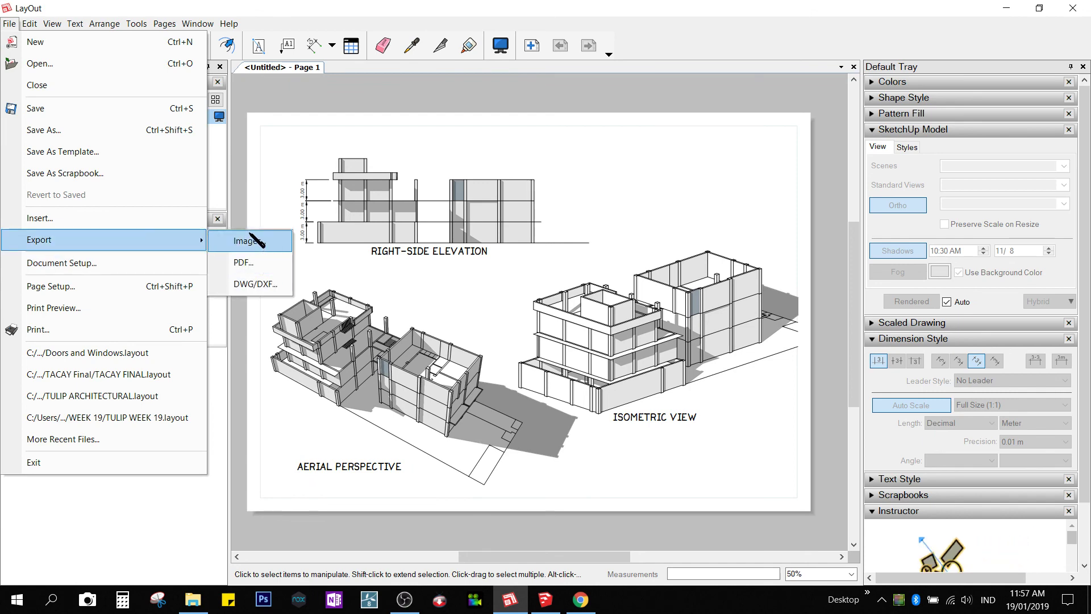
{"action": "scroll", "coordinate": [625, 310], "scroll_direction": "up", "scroll_amount": 1}
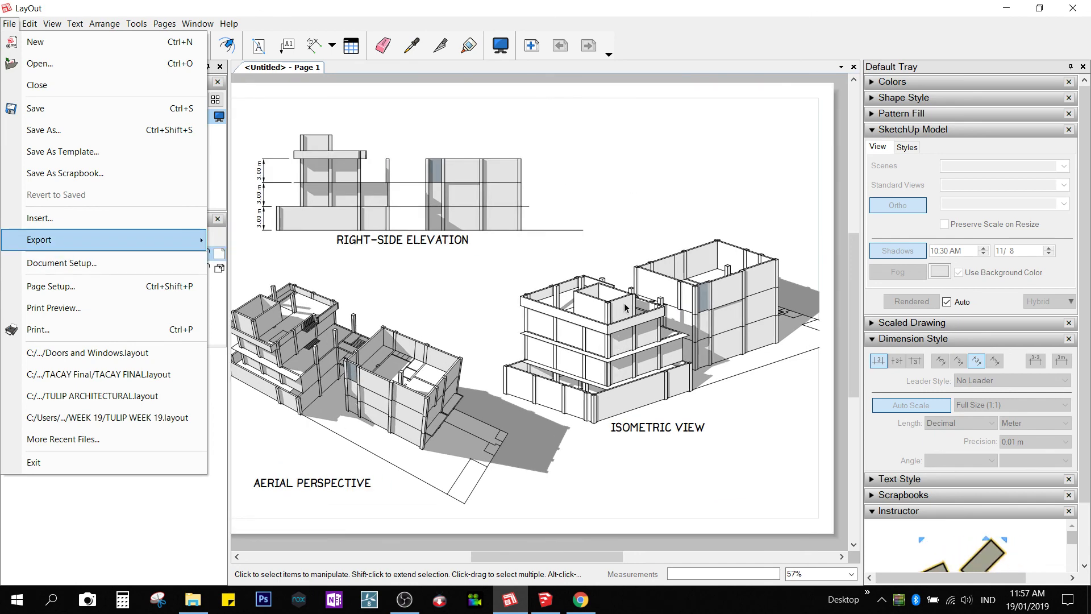
{"action": "scroll", "coordinate": [625, 308], "scroll_direction": "up", "scroll_amount": 1}
{"action": "left_click", "coordinate": [660, 212]}
{"action": "scroll", "coordinate": [659, 214], "scroll_direction": "down", "scroll_amount": 1}
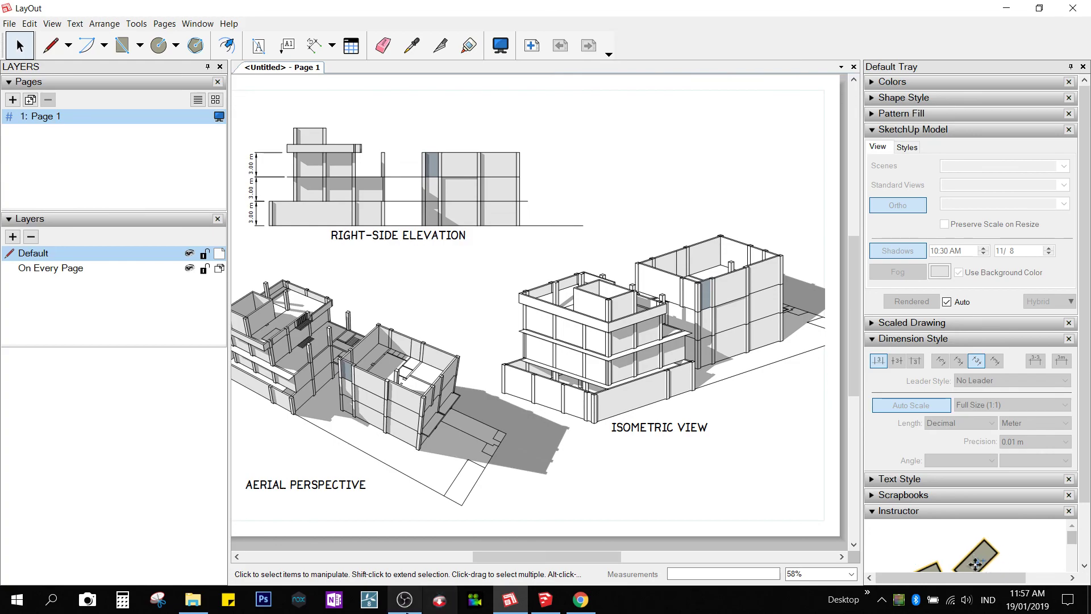